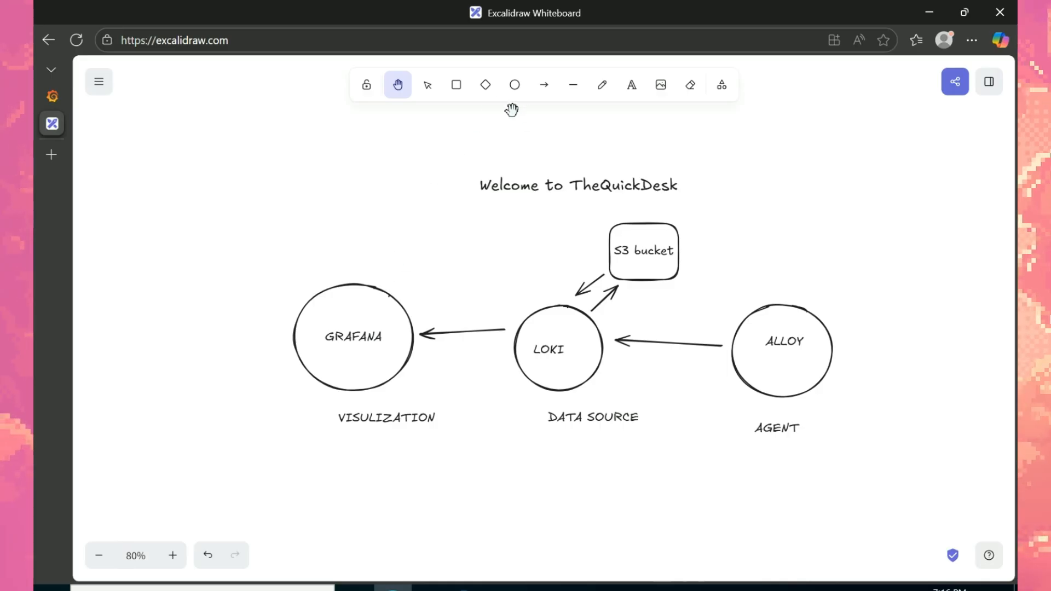
# Step: Draw a rectangle labelled 'LDAP server' at the upper left of the diagram
pyautogui.click(456, 85)
pyautogui.moveTo(291, 140); pyautogui.dragTo(398, 210)
pyautogui.doubleClick(359, 185)
pyautogui.write('LDAP server')
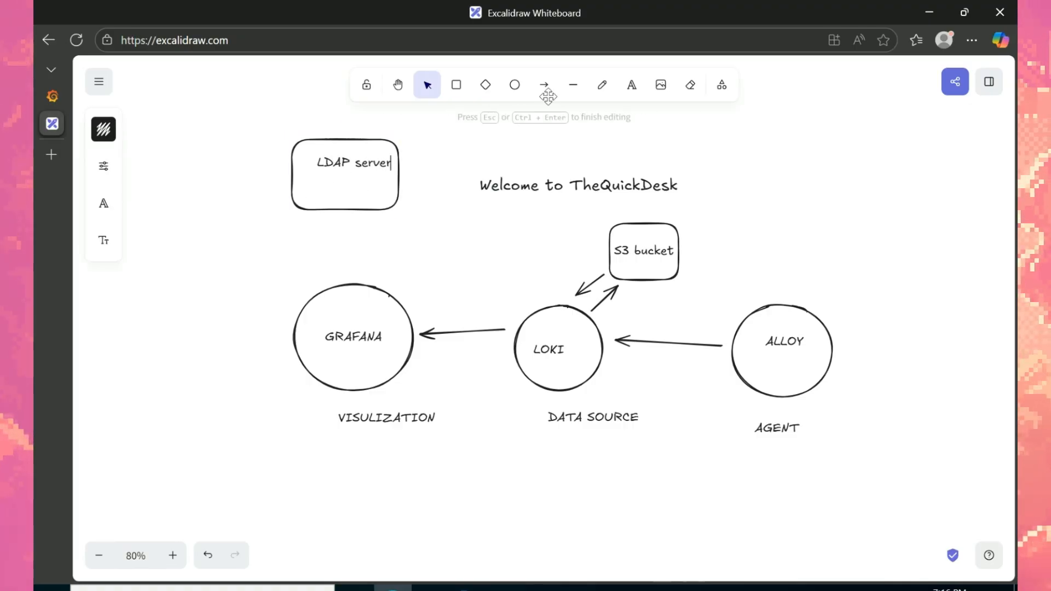
pyautogui.press('Escape')
# Step: Draw a circle labelled 'USER' to the left of GRAFANA
pyautogui.press('o')
pyautogui.moveTo(116, 289); pyautogui.dragTo(193, 374)
pyautogui.press('Return')
pyautogui.write('USER')
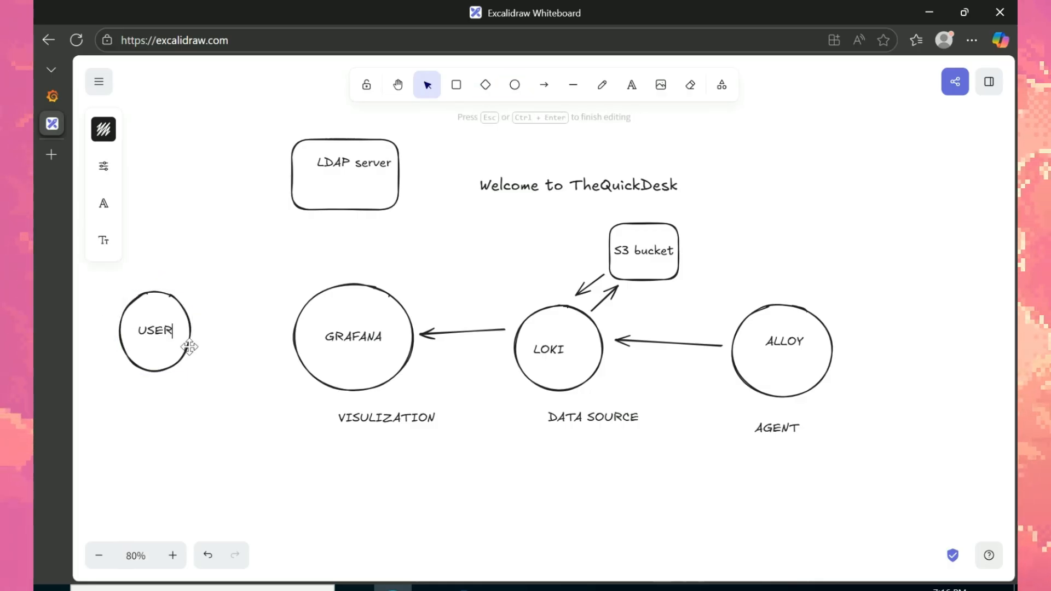
pyautogui.click(544, 84)
# Step: Draw arrows from USER to GRAFANA and from the LDAP server box down to GRAFANA
pyautogui.moveTo(196, 323); pyautogui.dragTo(279, 332)
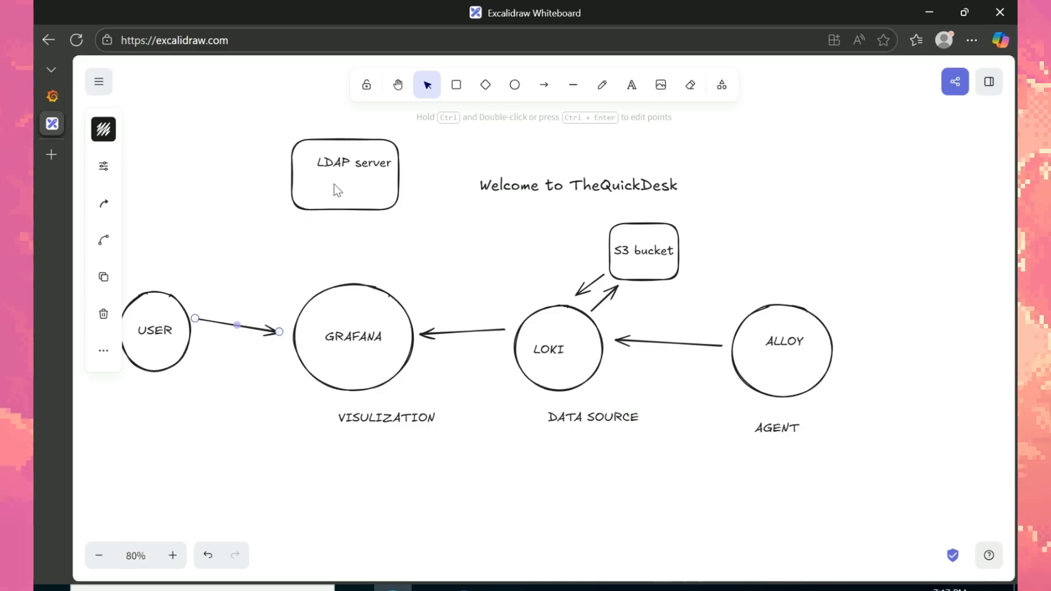
pyautogui.press('a')
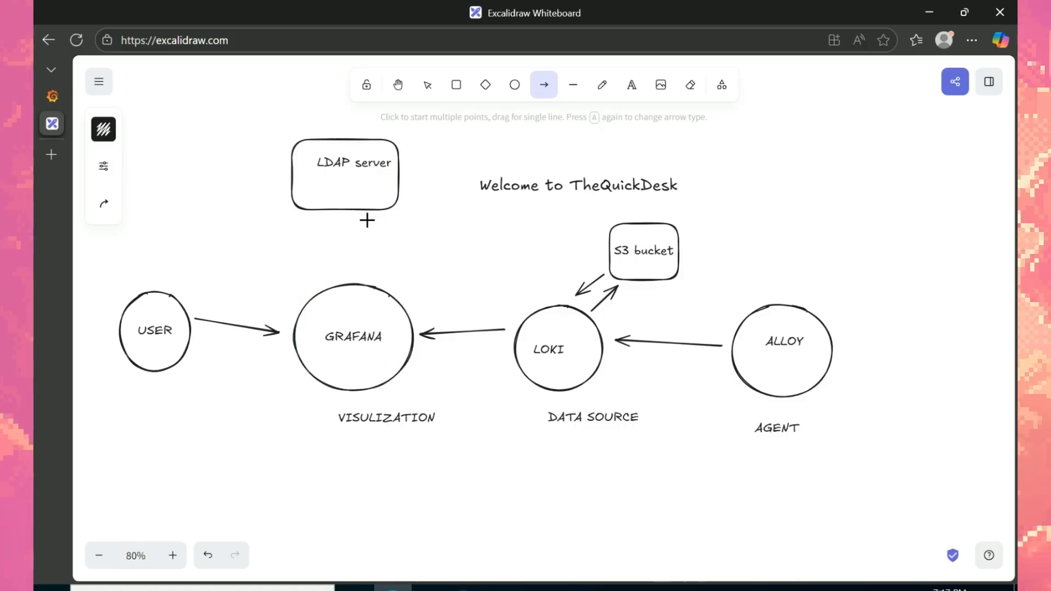
pyautogui.moveTo(368, 220)
pyautogui.mouseDown()
pyautogui.moveTo(371, 274)
pyautogui.moveTo(333, 220)
pyautogui.mouseUp()
pyautogui.click(544, 85)
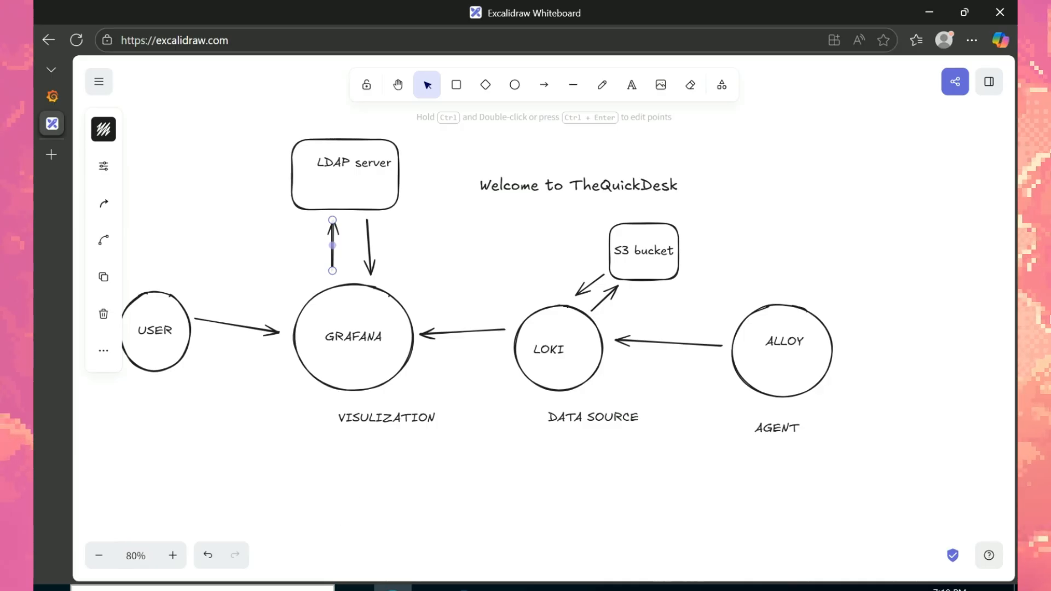
pyautogui.press('super')
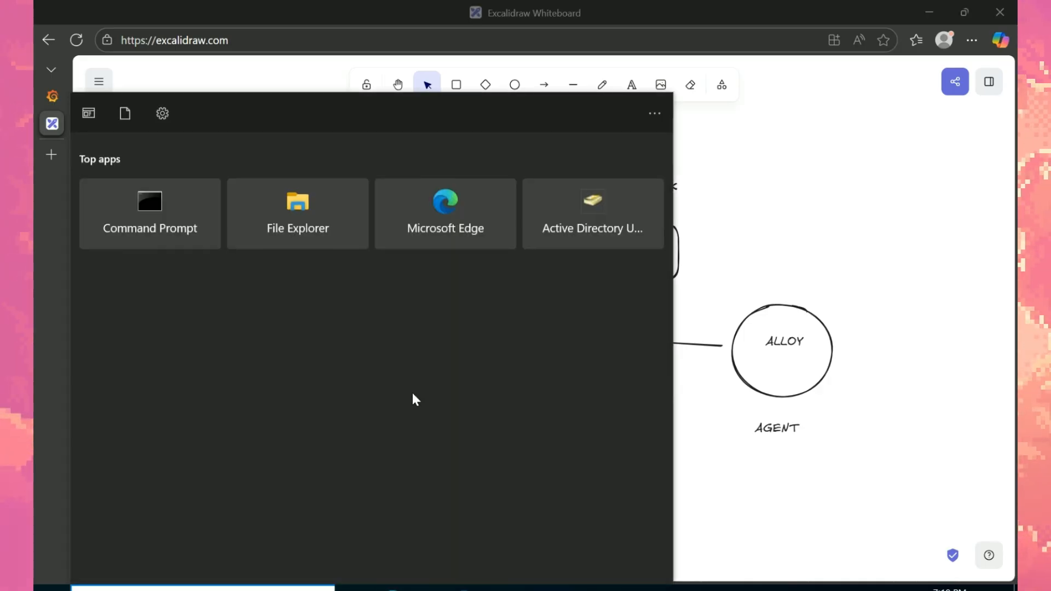
pyautogui.write('active')
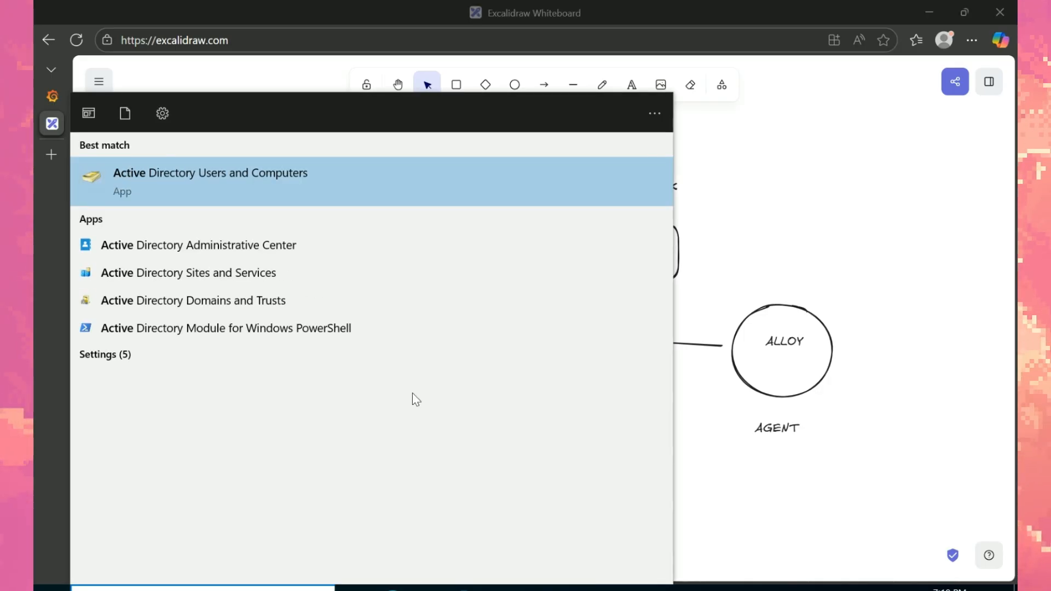
pyautogui.press('Return')
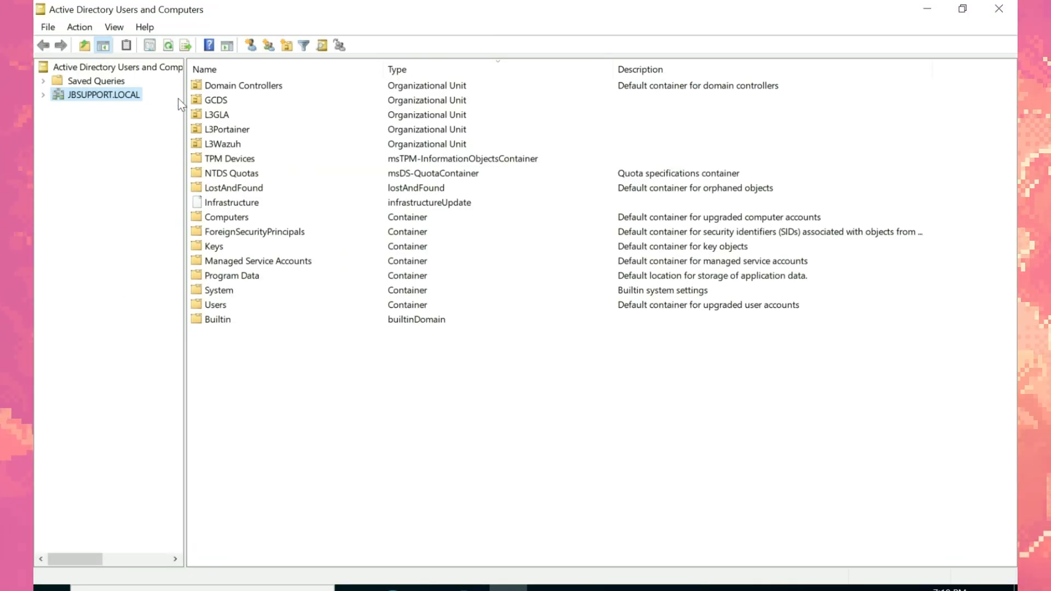
pyautogui.doubleClick(227, 115)
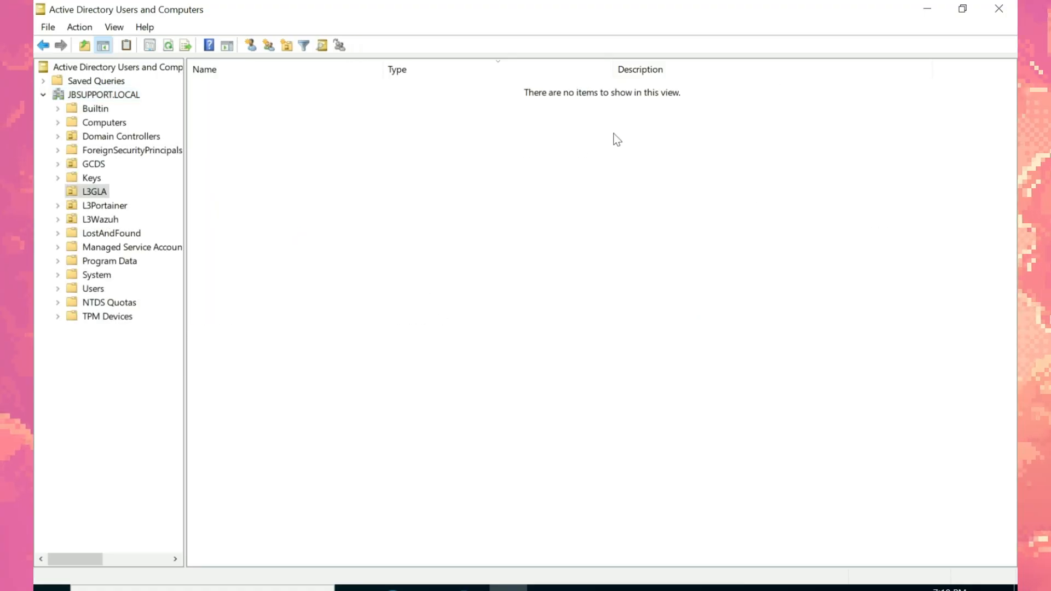
pyautogui.click(927, 8)
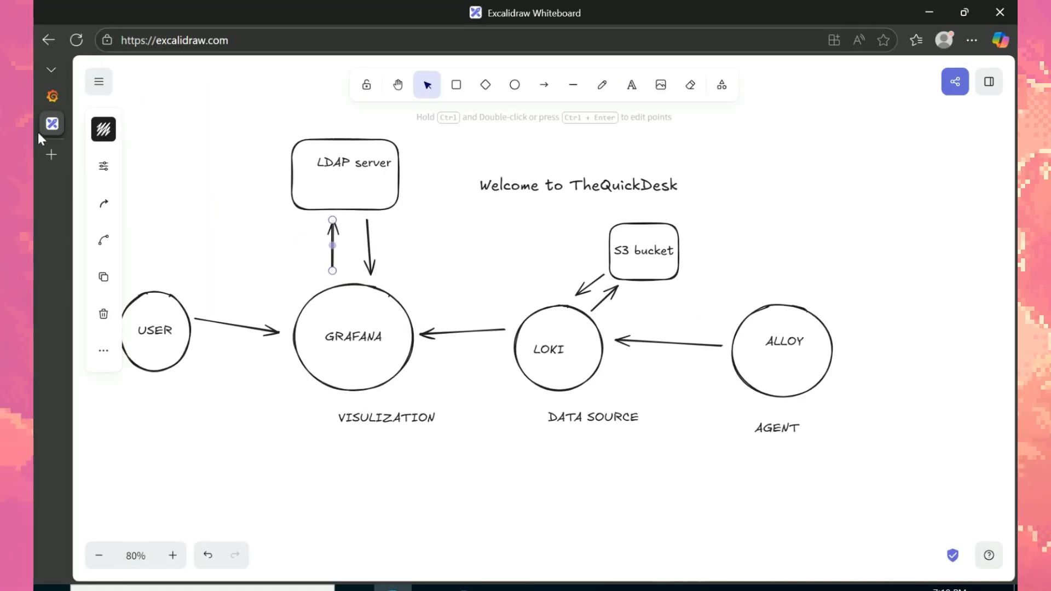
# Step: Reload the Grafana login page and sign in using a saved login
pyautogui.click(54, 98)
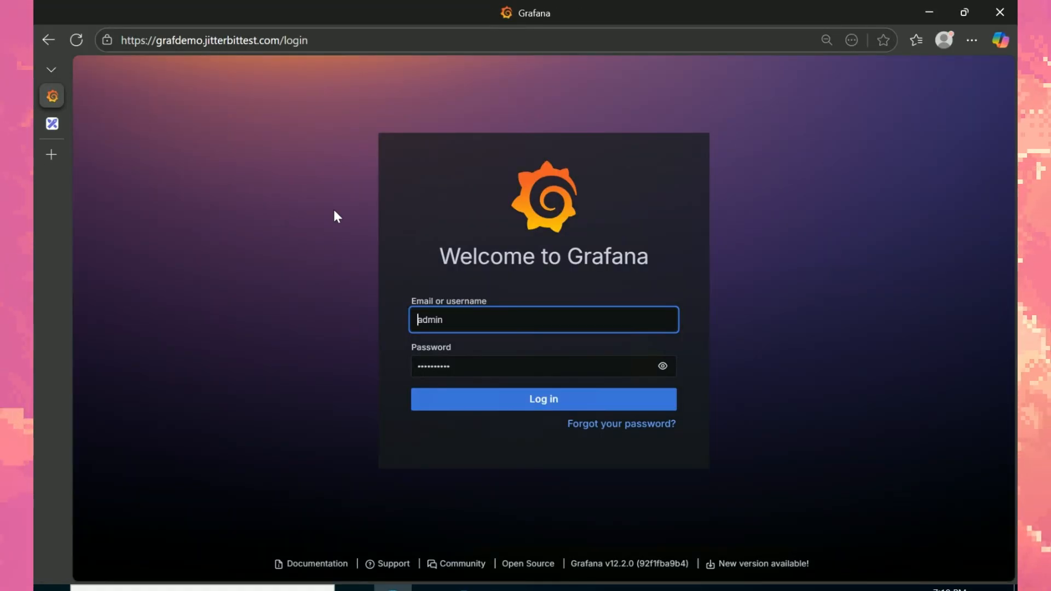
pyautogui.click(77, 40)
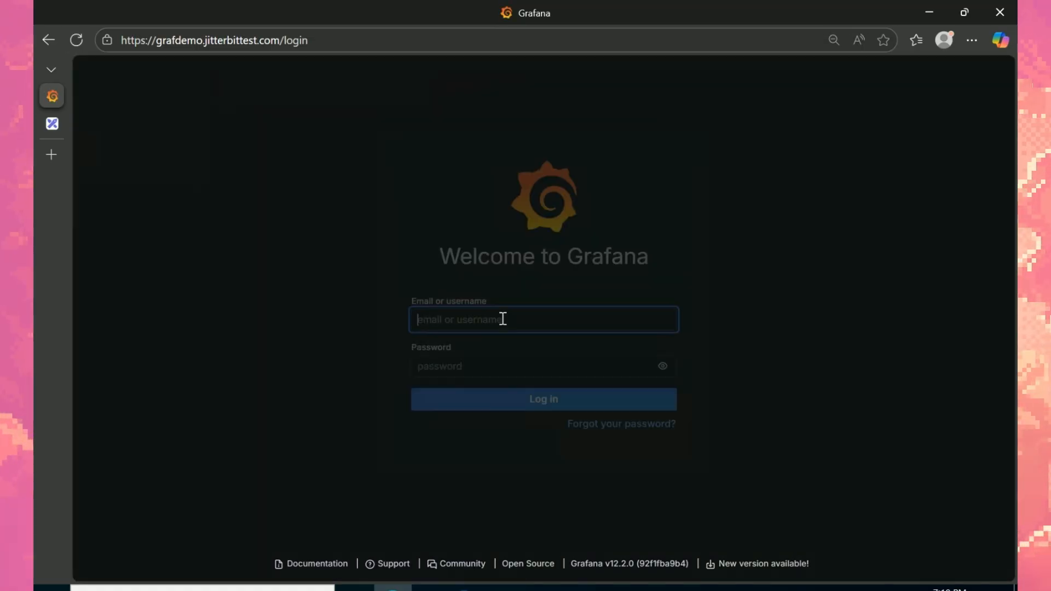
pyautogui.click(502, 318)
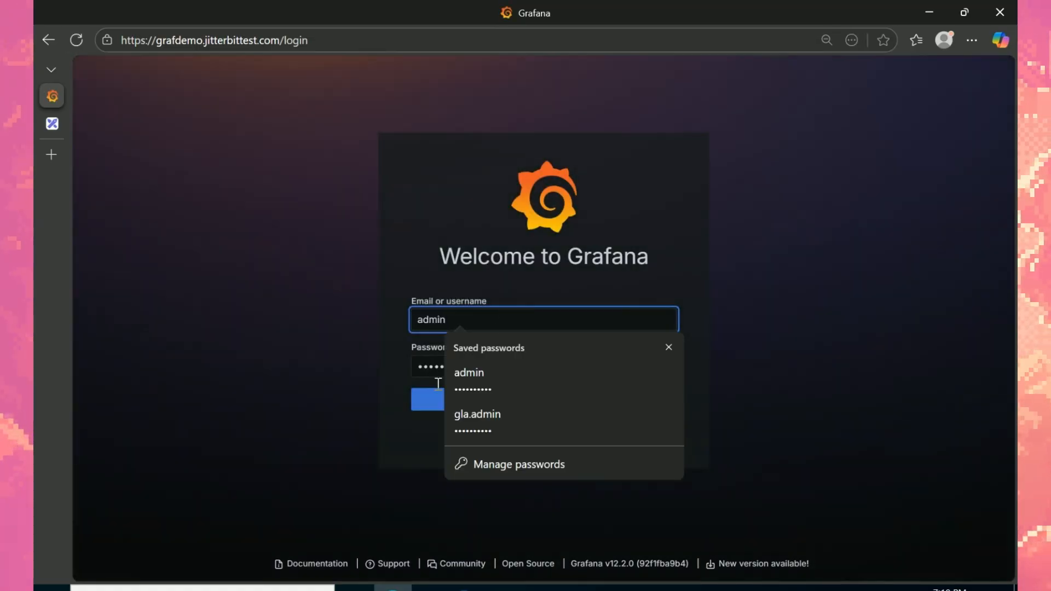
pyautogui.click(423, 404)
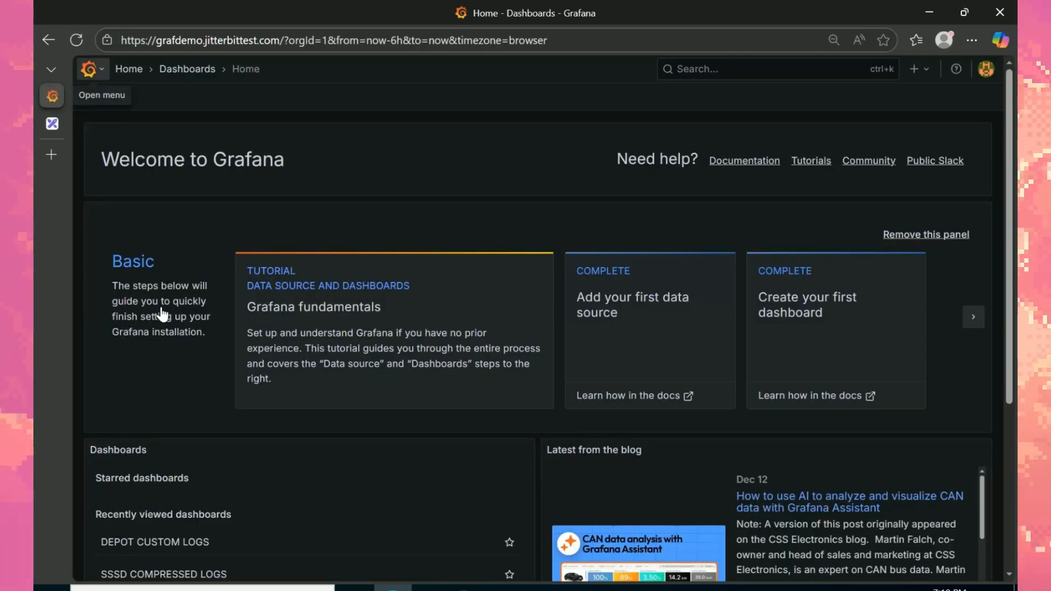
# Step: Go to Administration > Authentication and open the LDAP settings
pyautogui.click(88, 69)
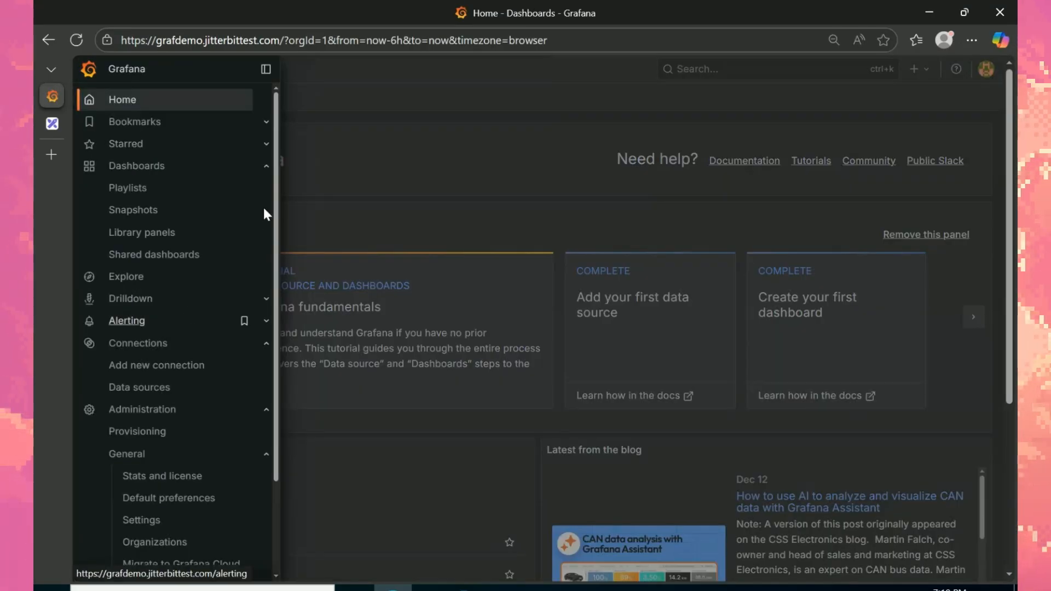
pyautogui.scroll(-2, 186, 491)
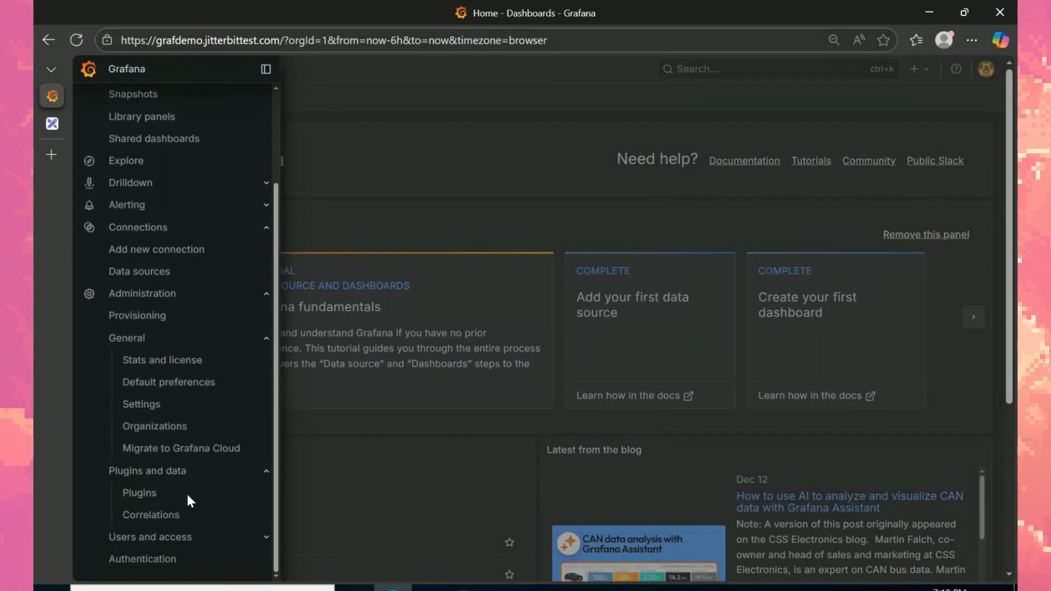
pyautogui.click(148, 559)
pyautogui.click(629, 276)
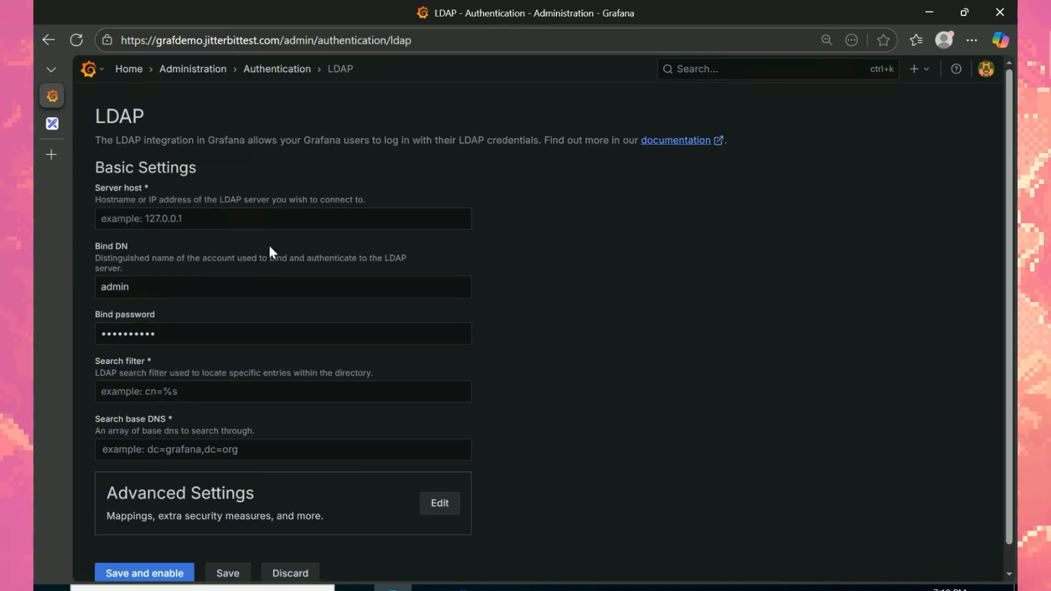
# Step: Enter 10.10.50.217 as the LDAP server host, then return to Active Directory Users and Computers
pyautogui.click(271, 220)
pyautogui.write('10.10.50.217')
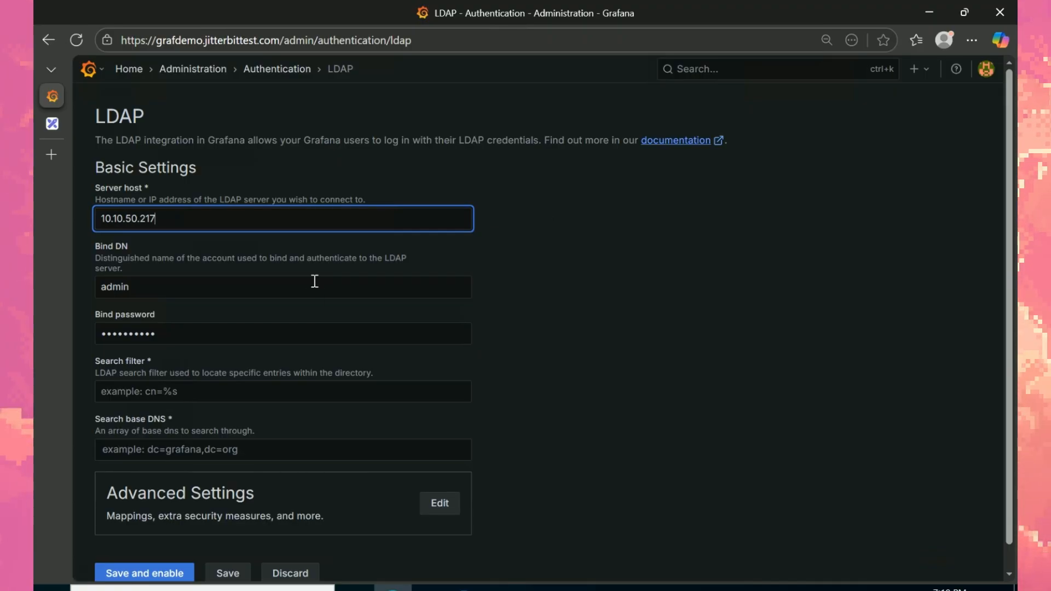
pyautogui.click(315, 280)
pyautogui.click(546, 256)
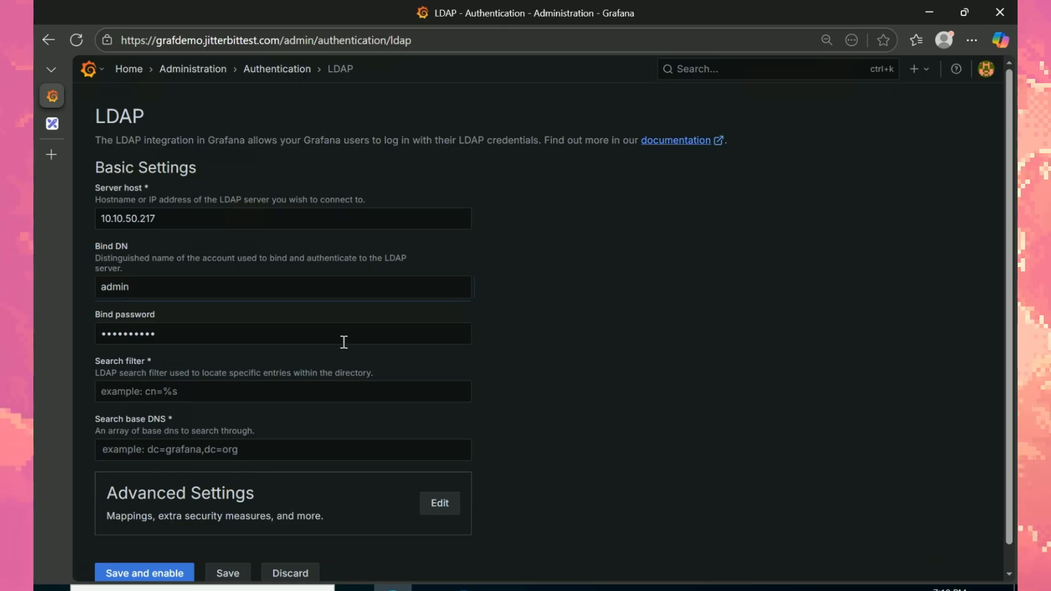
pyautogui.click(508, 589)
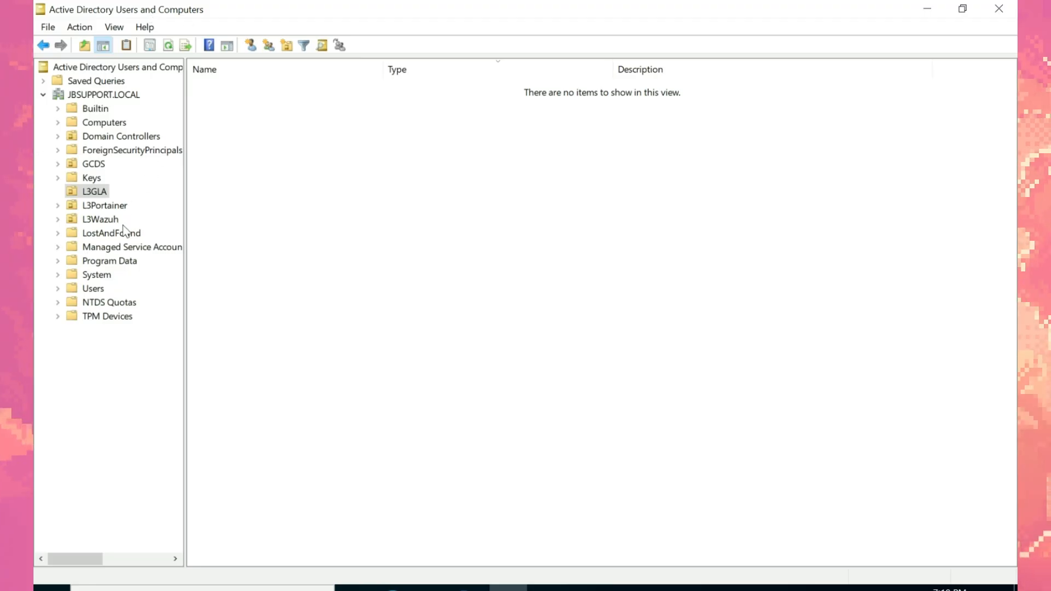
# Step: Start a new user object in the JBSUPPORT.LOCAL Users container
pyautogui.click(93, 289)
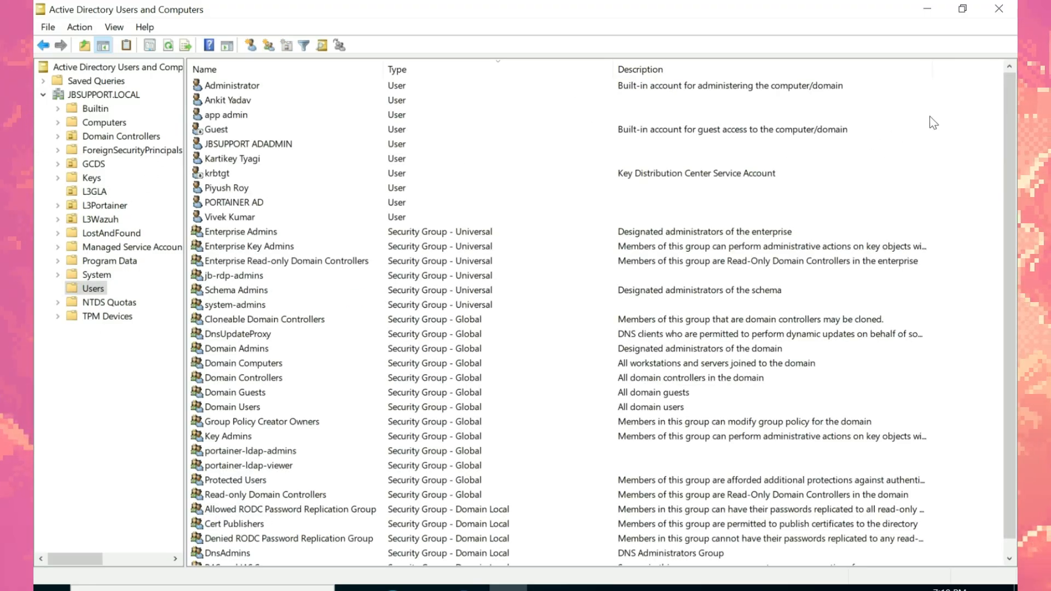
pyautogui.rightClick(928, 115)
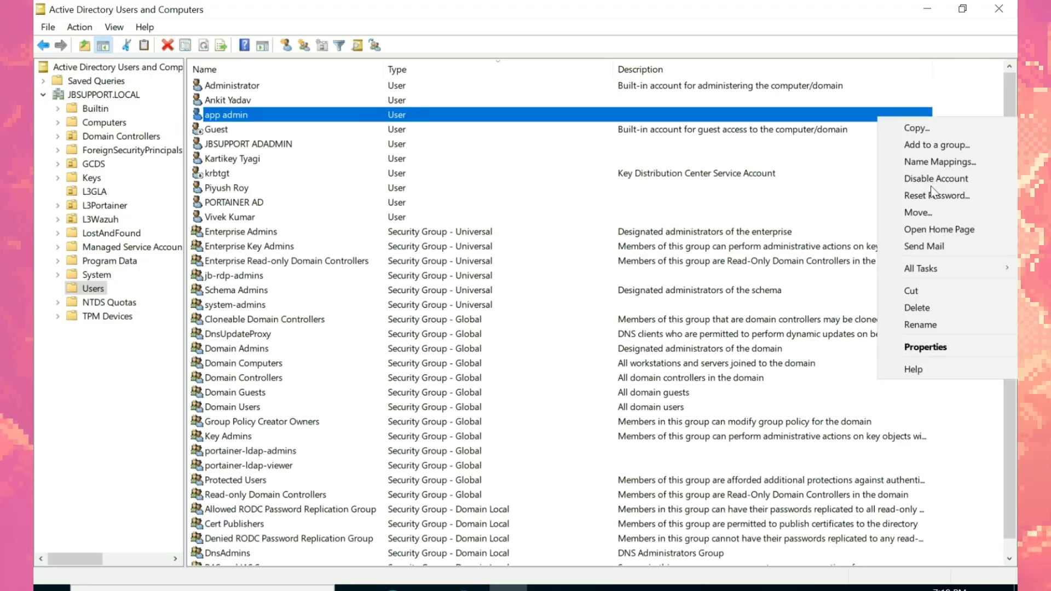
pyautogui.click(967, 100)
pyautogui.rightClick(968, 121)
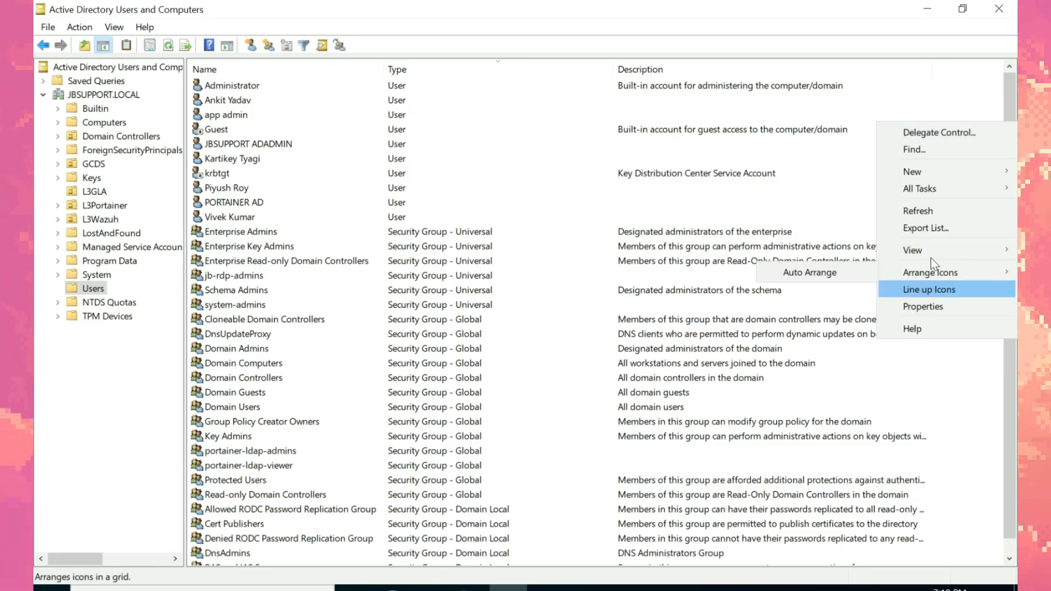
pyautogui.moveTo(931, 172)
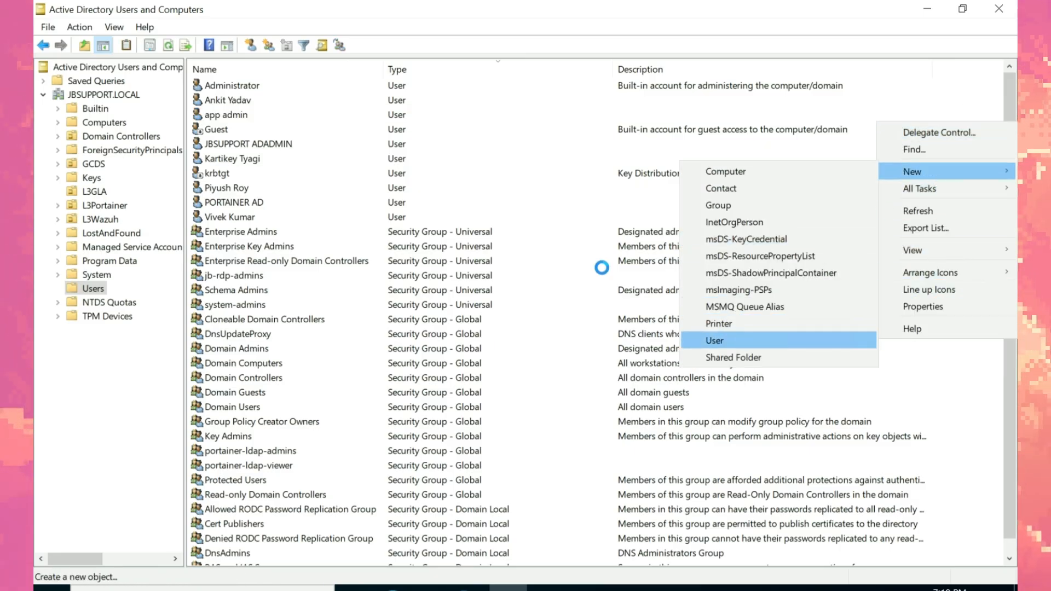
pyautogui.click(706, 343)
pyautogui.moveTo(212, 9); pyautogui.dragTo(392, 90)
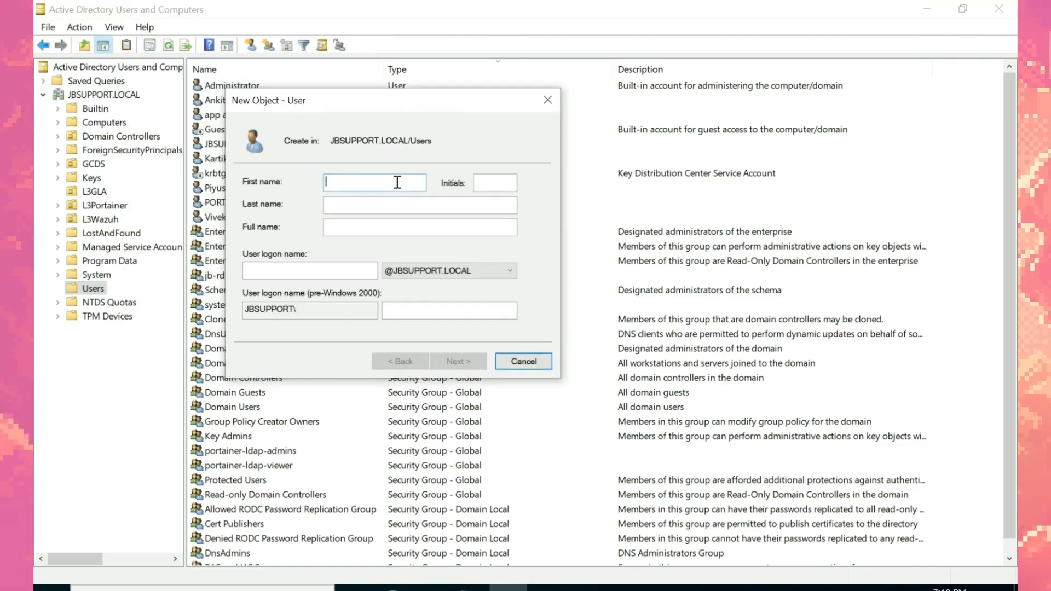
# Step: Enter first name GRAFANA, last name DNSAD and logon name grafana.dnsad
pyautogui.write('GRAFANA')
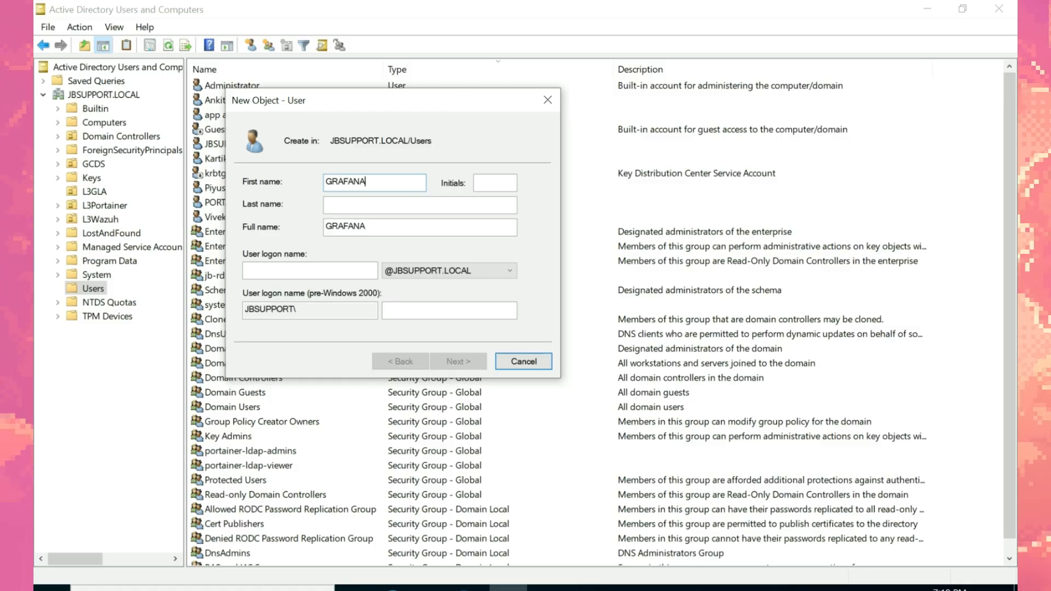
pyautogui.click(406, 204)
pyautogui.write('DNSAD')
pyautogui.click(306, 271)
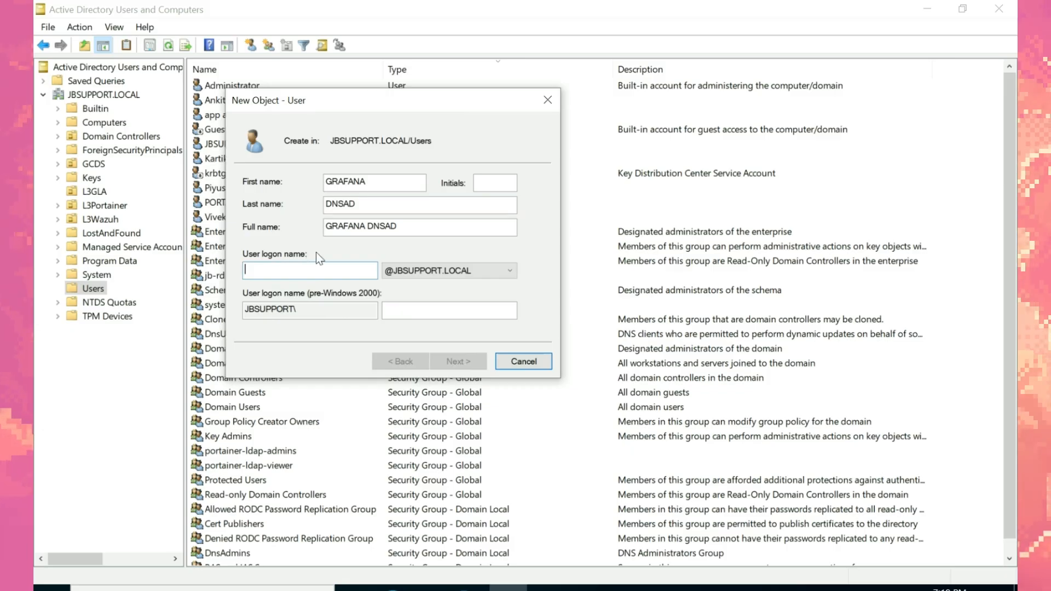
pyautogui.write('grafana.dnsad')
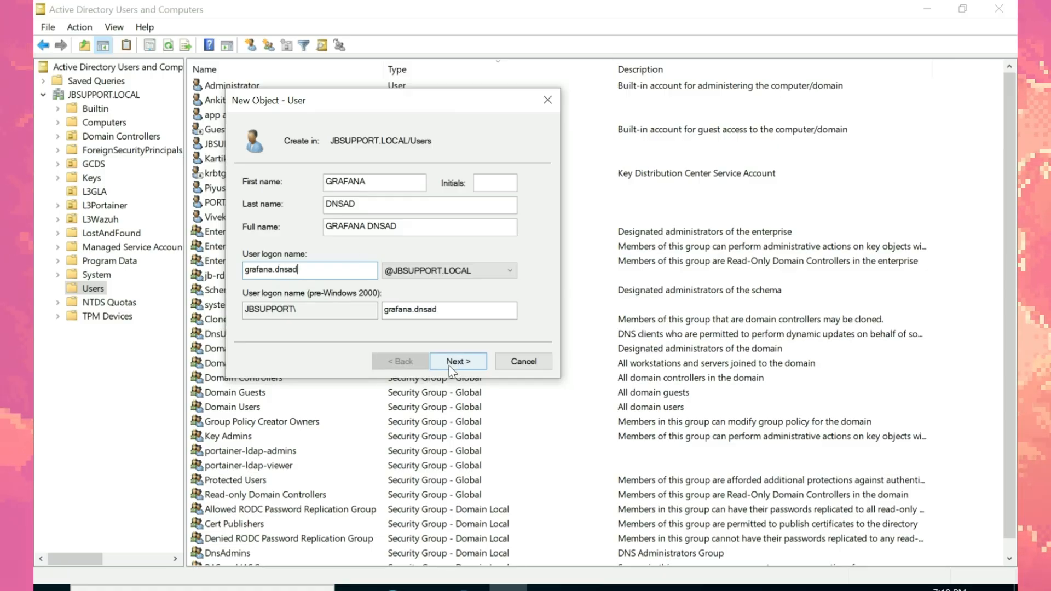
pyautogui.click(449, 366)
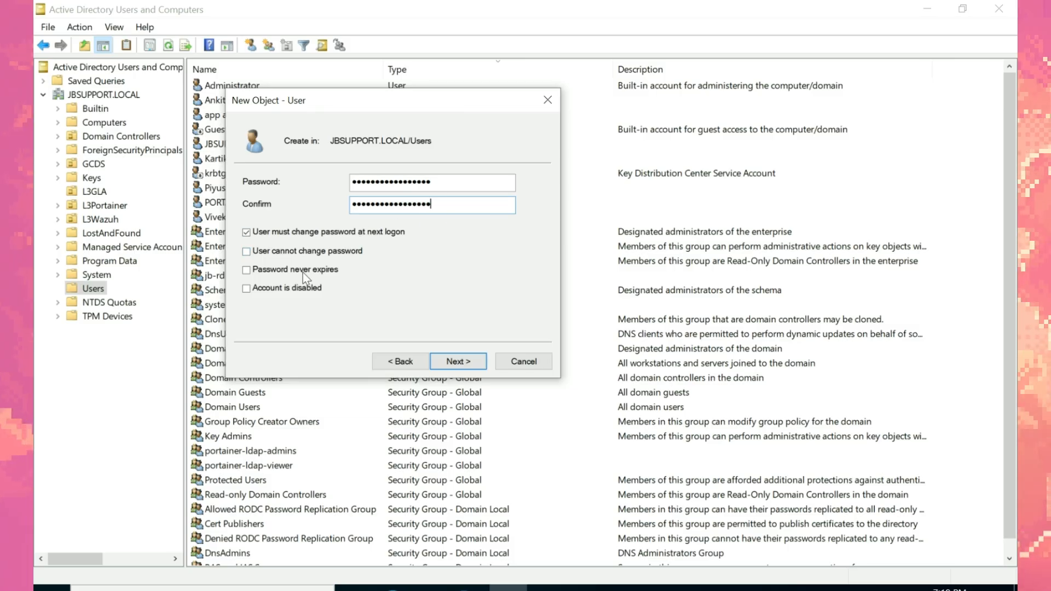
# Step: Set the password to never expire and finish creating the account
pyautogui.click(289, 272)
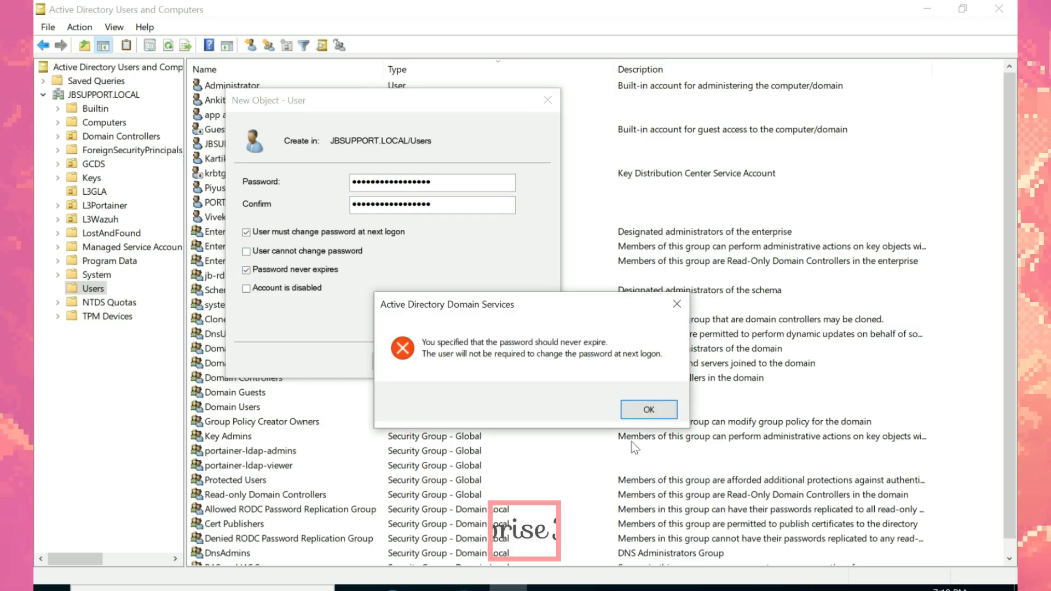
pyautogui.click(645, 416)
pyautogui.click(456, 362)
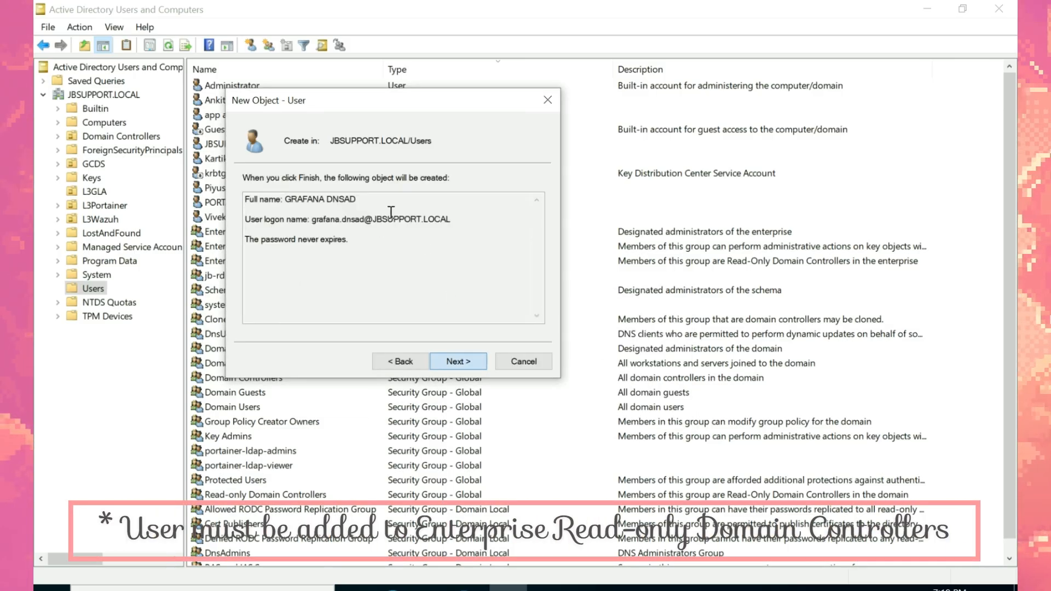
pyautogui.click(463, 361)
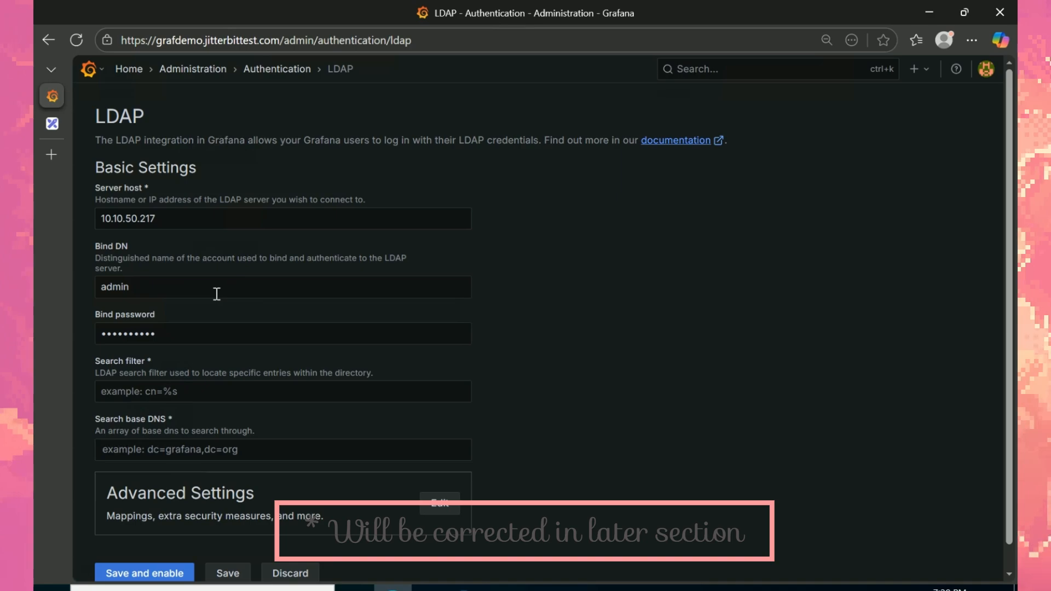
# Step: Select Grafana's Bind DN value, then open GRAFANA DNSAD's userPrincipalName in the Attribute Editor
pyautogui.doubleClick(114, 287)
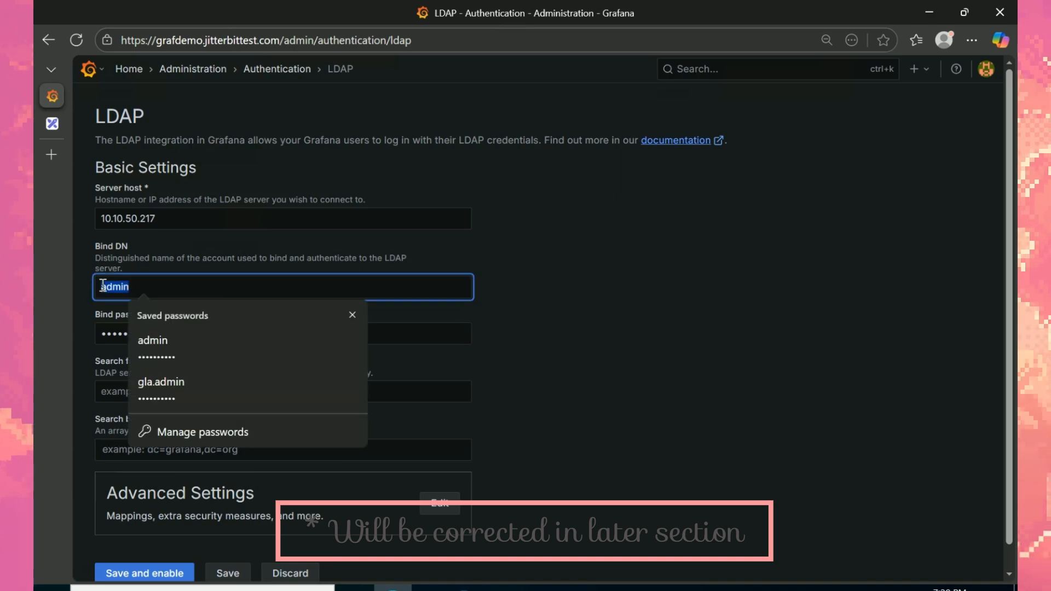
pyautogui.moveTo(508, 588)
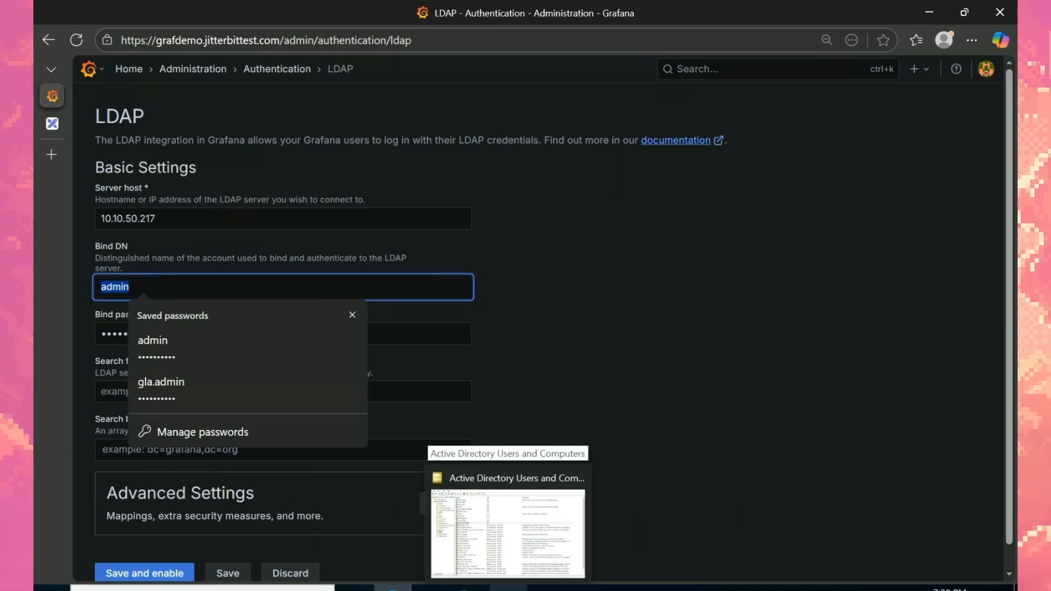
pyautogui.click(503, 509)
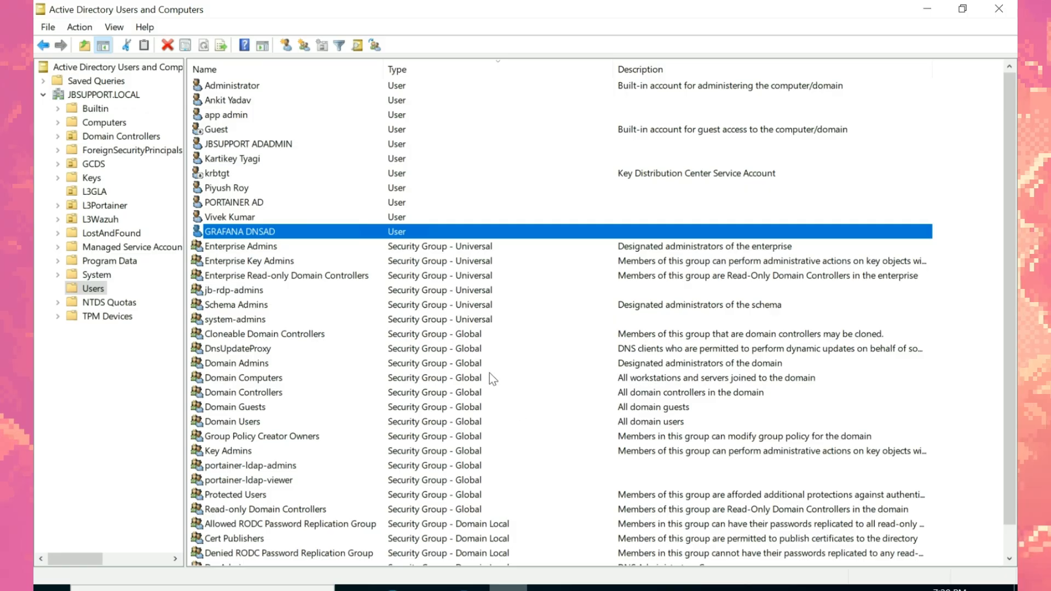
pyautogui.rightClick(270, 232)
pyautogui.click(351, 454)
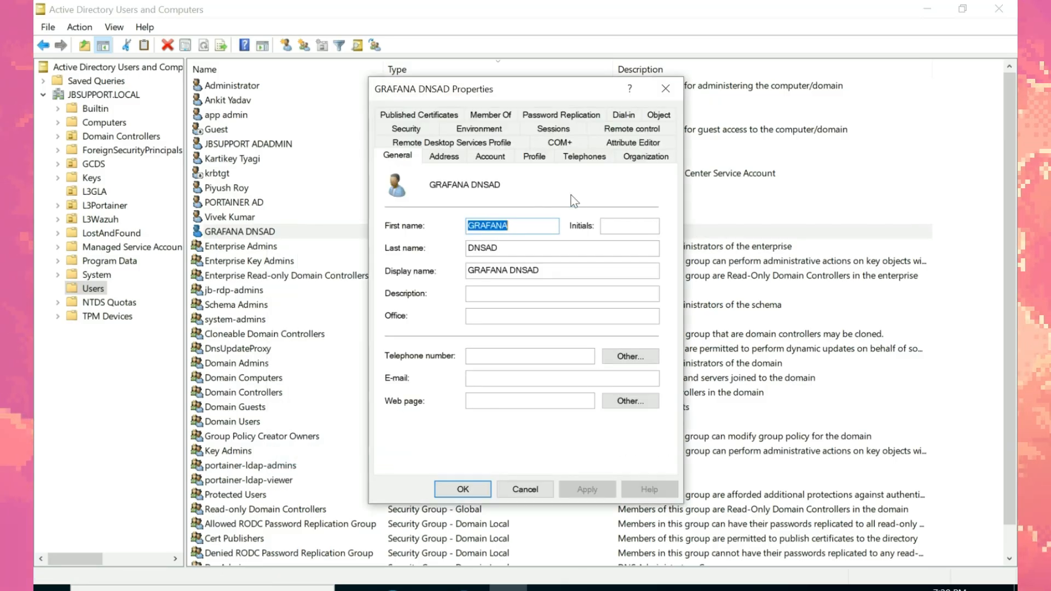
pyautogui.click(634, 141)
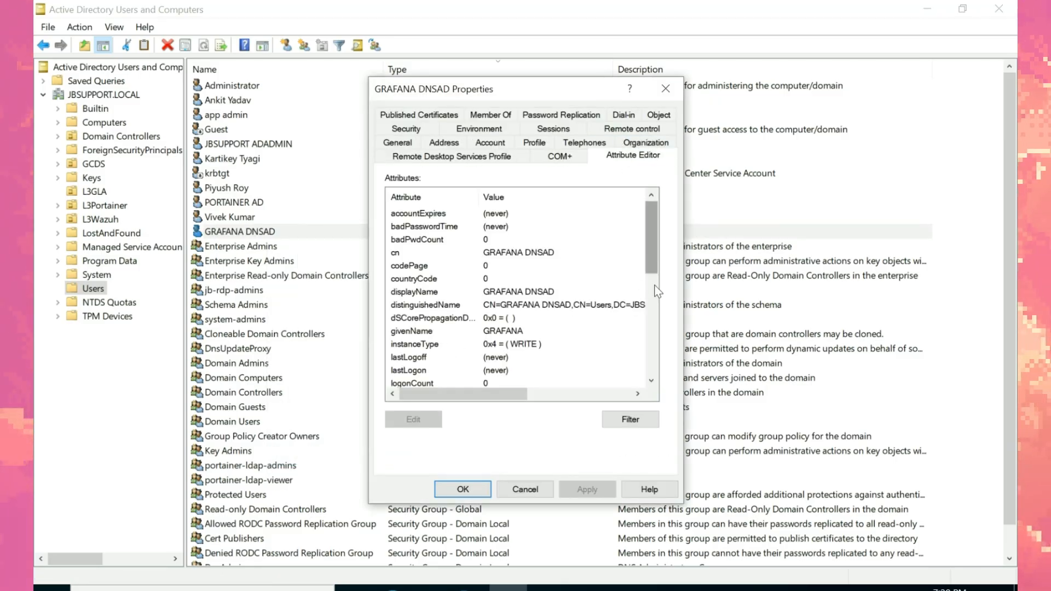
pyautogui.scroll(-3, 657, 338)
pyautogui.scroll(-3, 657, 339)
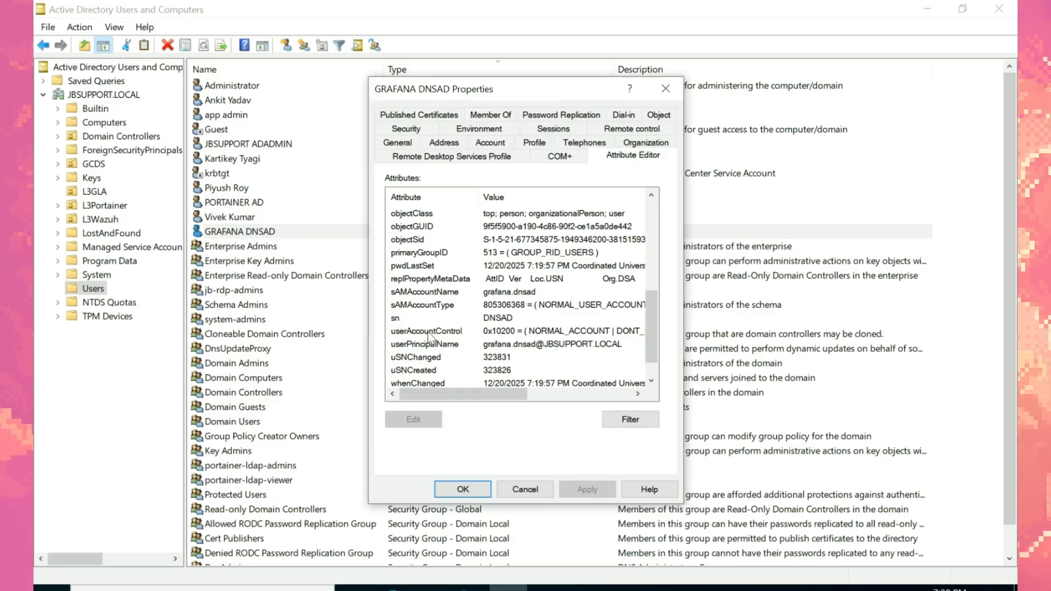
pyautogui.doubleClick(511, 344)
pyautogui.hotkey('ctrl', 'c')
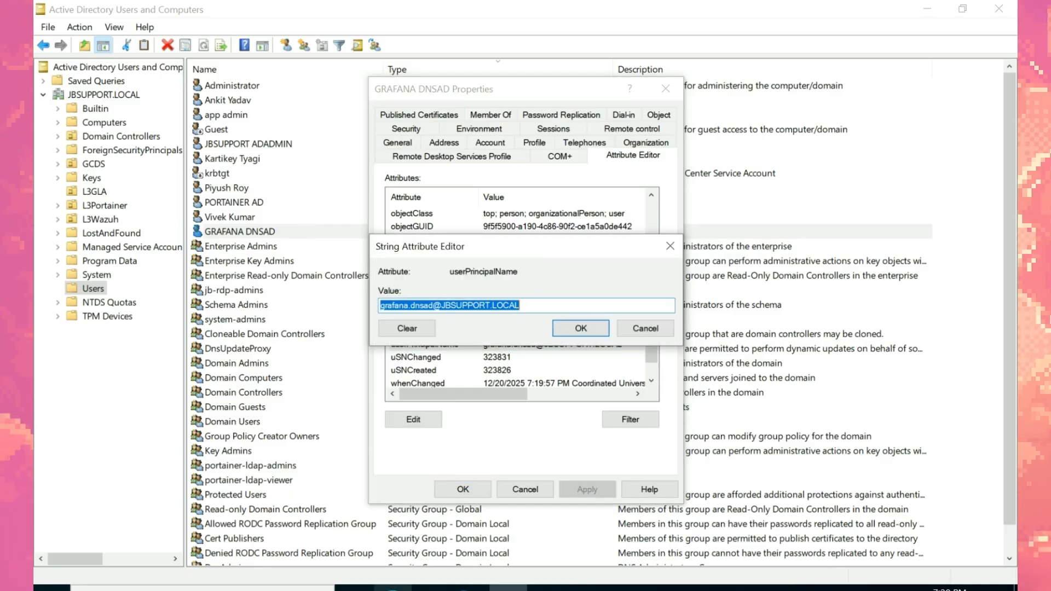
pyautogui.click(393, 588)
pyautogui.hotkey('ctrl', 'v')
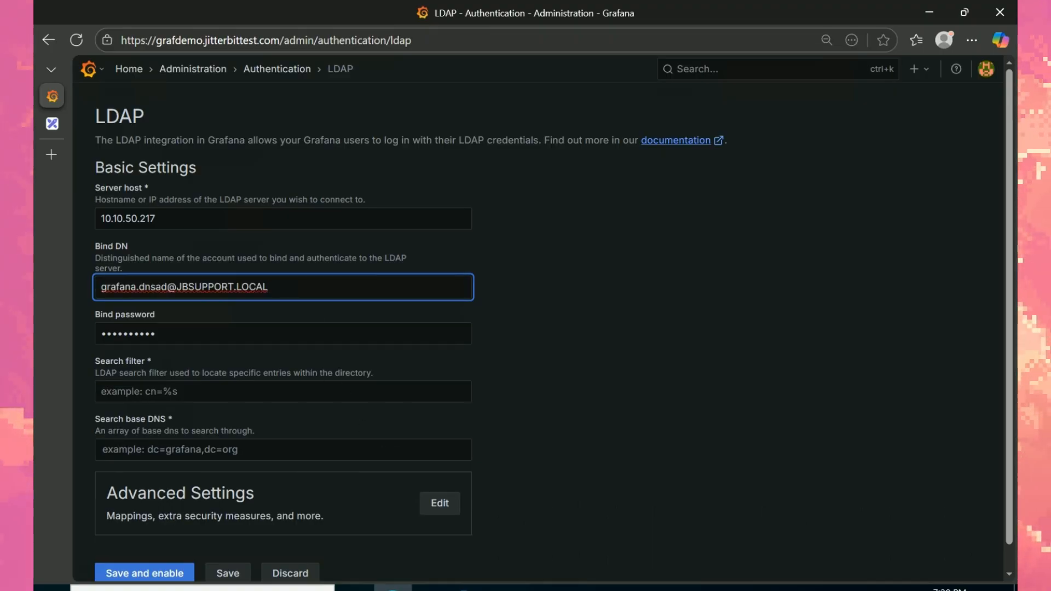
pyautogui.click(508, 588)
pyautogui.rightClick(268, 236)
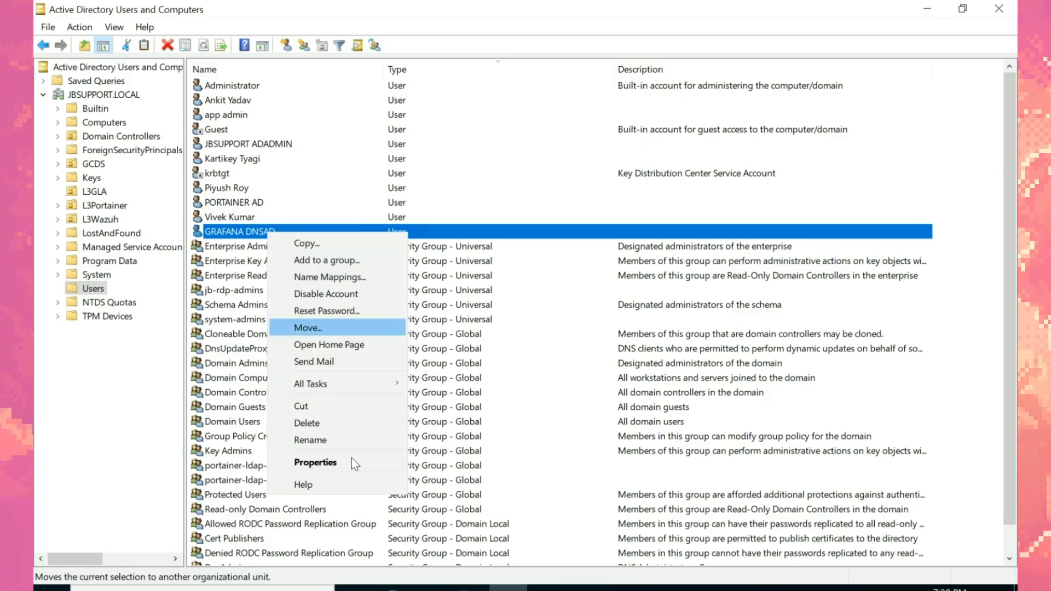
pyautogui.click(351, 463)
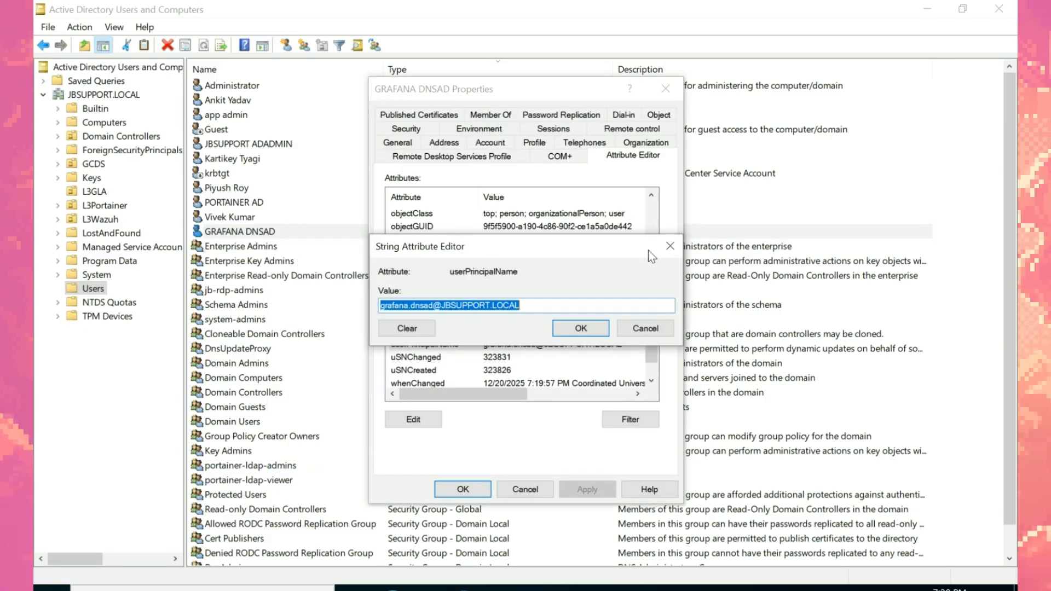
# Step: Close the attribute editor and properties dialog, check the View menu, and return to Grafana
pyautogui.click(670, 246)
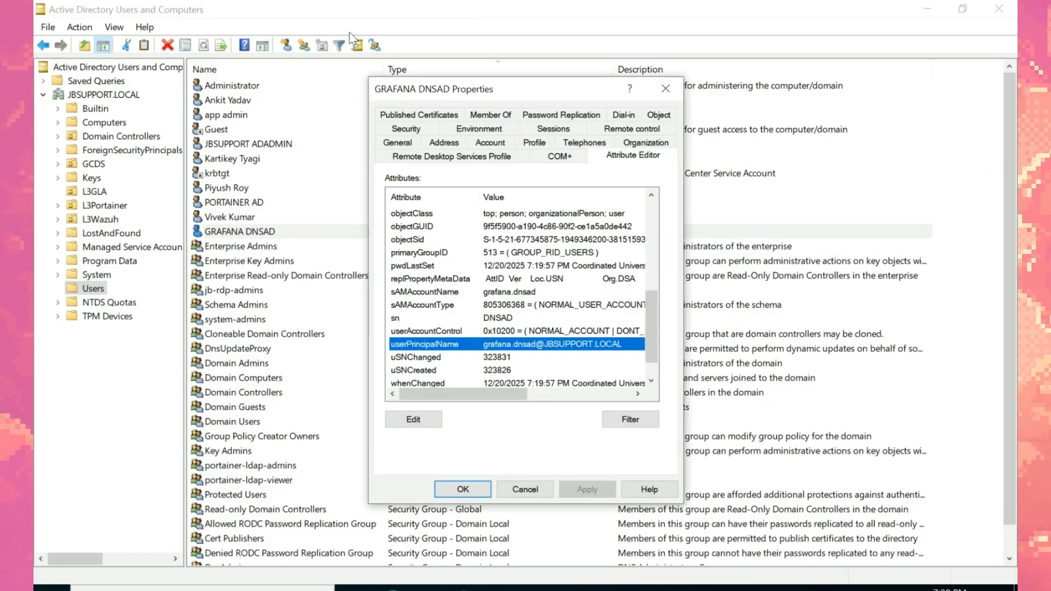
pyautogui.press('Escape')
pyautogui.click(115, 27)
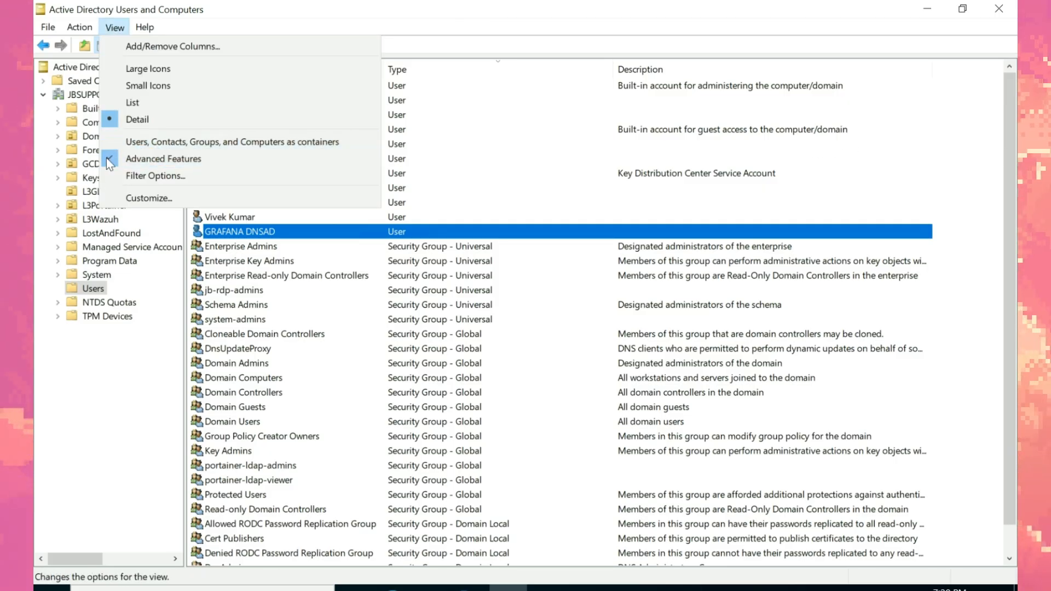
pyautogui.click(707, 199)
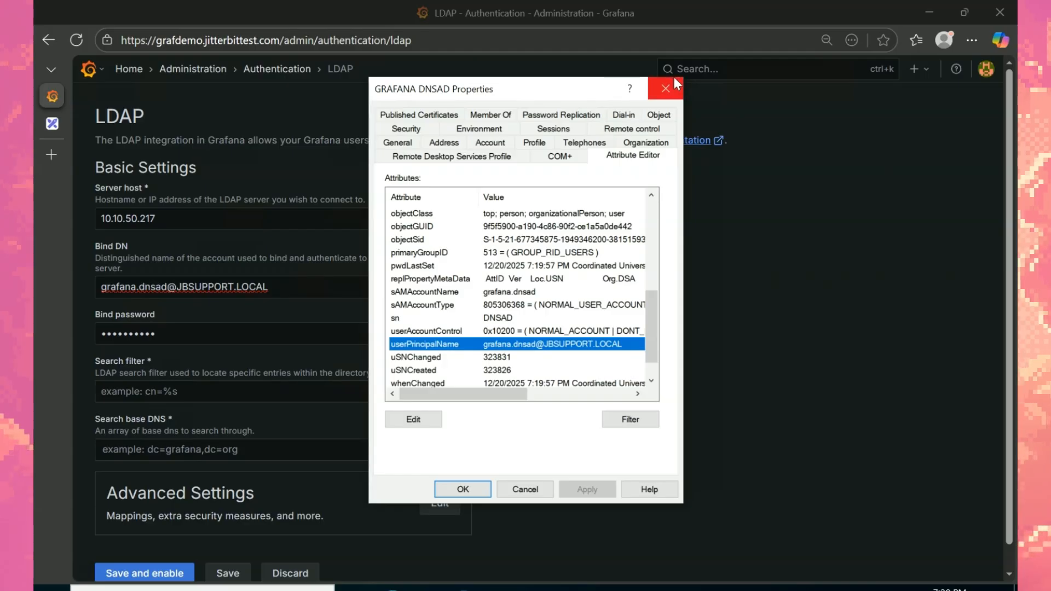
pyautogui.click(677, 82)
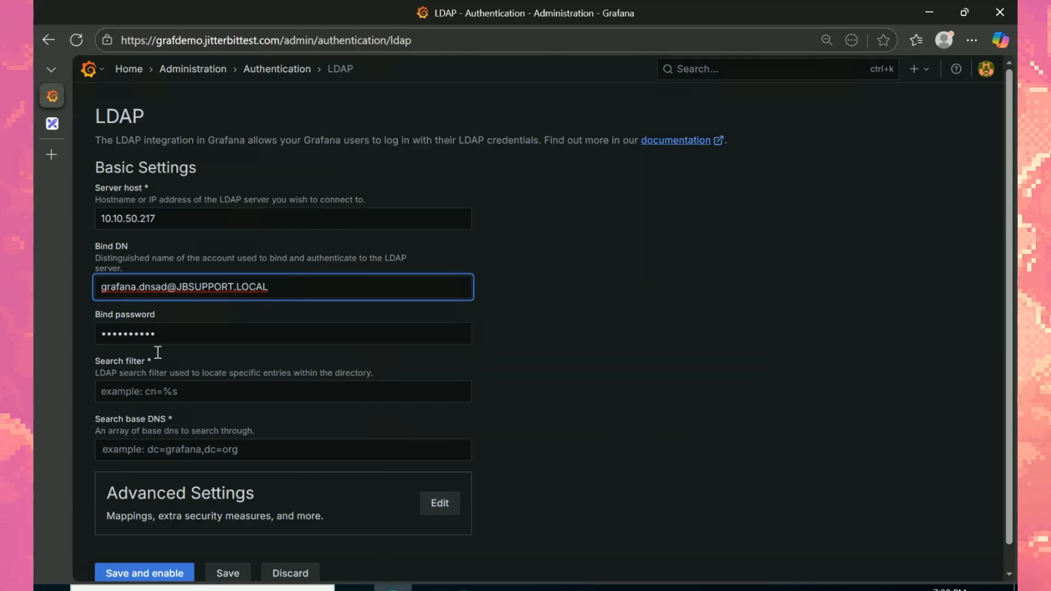
# Step: Replace the LDAP bind password with the service account's password, then Alt+Tab to ADUC
pyautogui.press('Tab')
pyautogui.write('•••••')
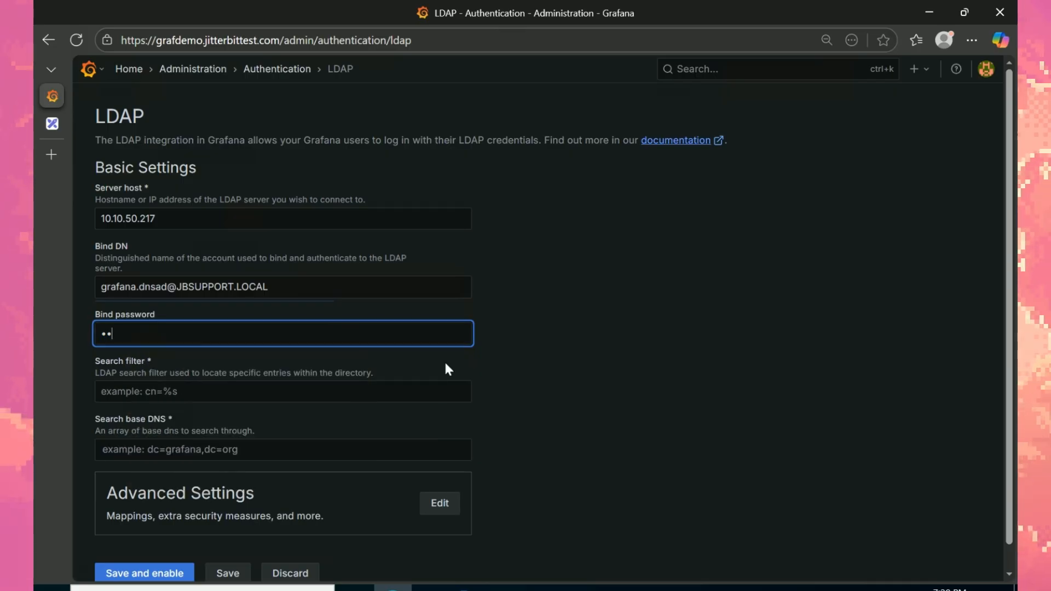
pyautogui.write('•')
pyautogui.hotkey('ctrl', 'a')
pyautogui.press('BackSpace')
pyautogui.write('••••••••••••')
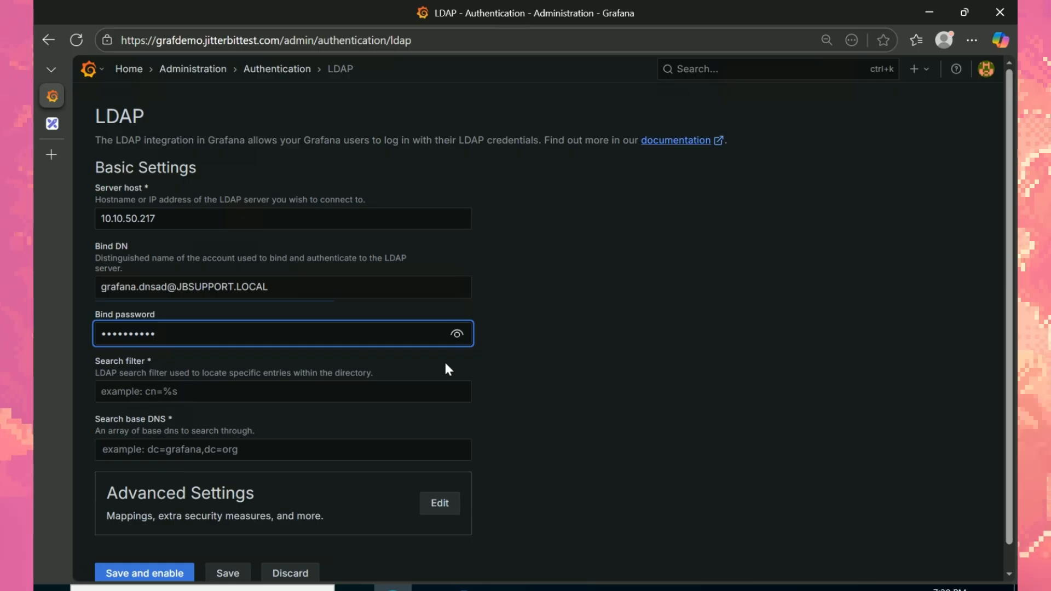
pyautogui.write('••••')
pyautogui.click(301, 393)
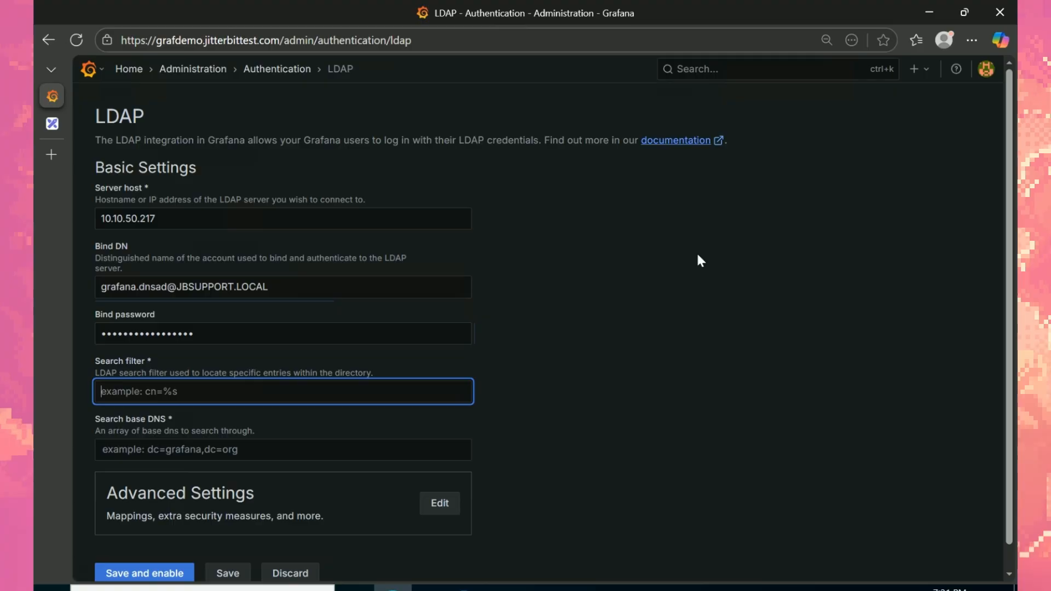
pyautogui.hotkey('alt', 'Tab')
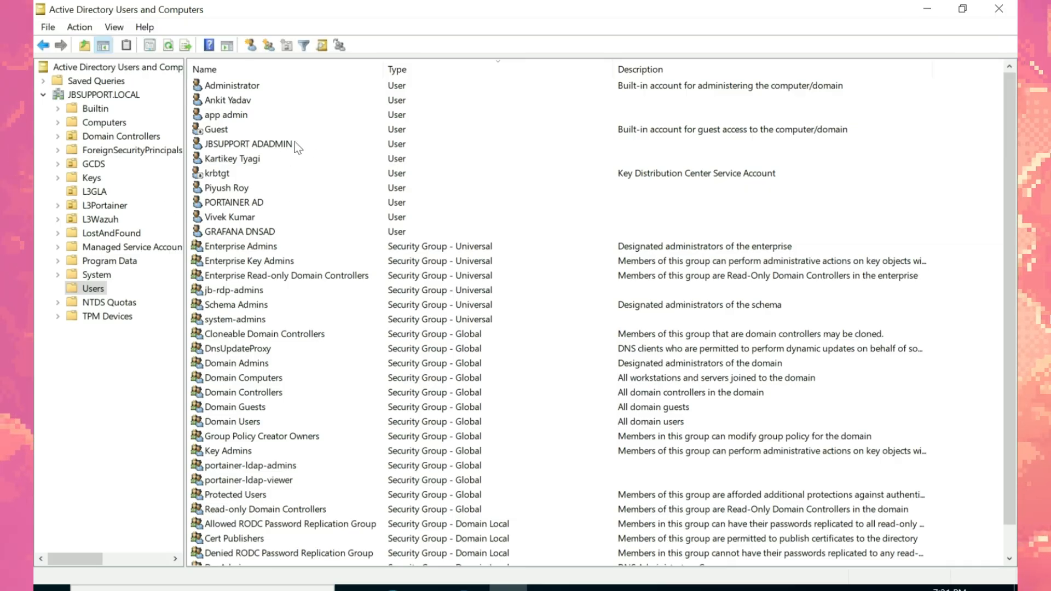
# Step: Open the sAMAccountName attribute in GRAFANA DNSAD's Attribute Editor
pyautogui.doubleClick(252, 143)
pyautogui.press('Escape')
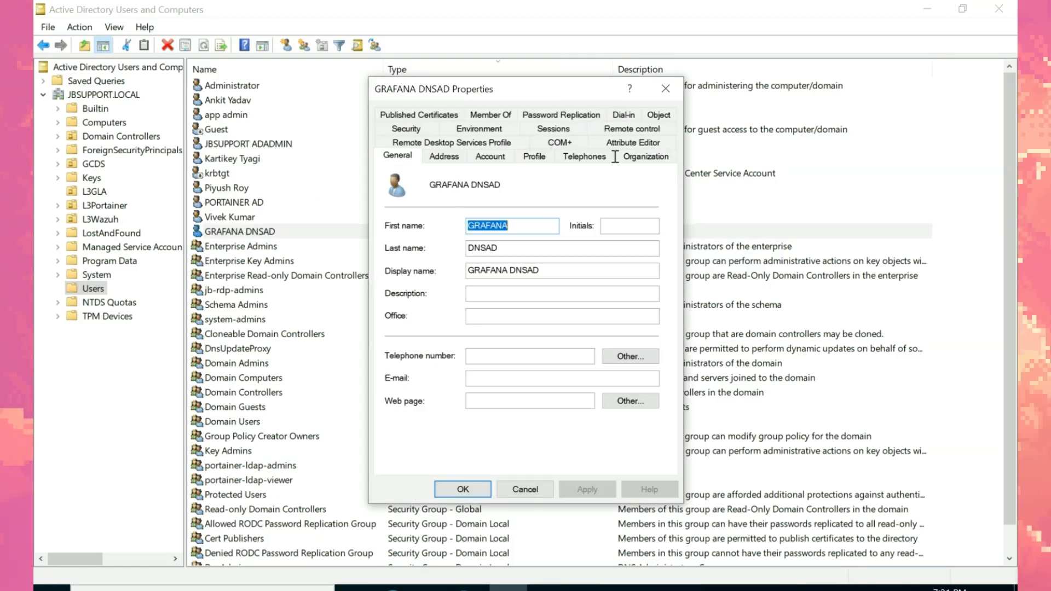
pyautogui.click(633, 142)
pyautogui.moveTo(649, 241); pyautogui.dragTo(652, 338)
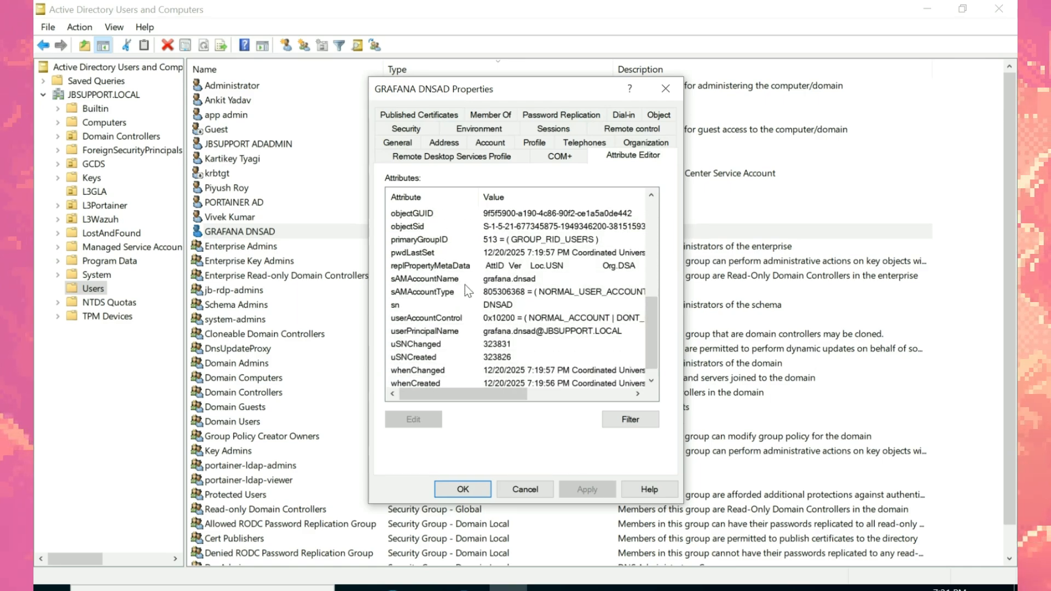
pyautogui.doubleClick(432, 279)
# Step: Copy the sAMAccountName attribute name and paste it into Grafana's Search filter
pyautogui.moveTo(524, 269); pyautogui.dragTo(449, 272)
pyautogui.hotkey('ctrl', 'c')
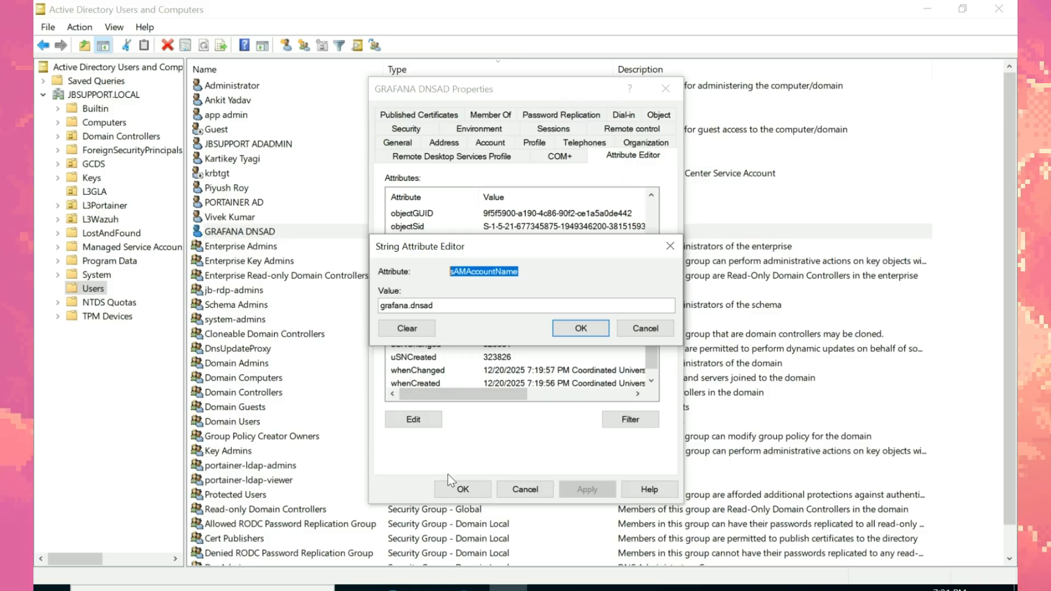
pyautogui.click(393, 589)
pyautogui.hotkey('ctrl', 'v')
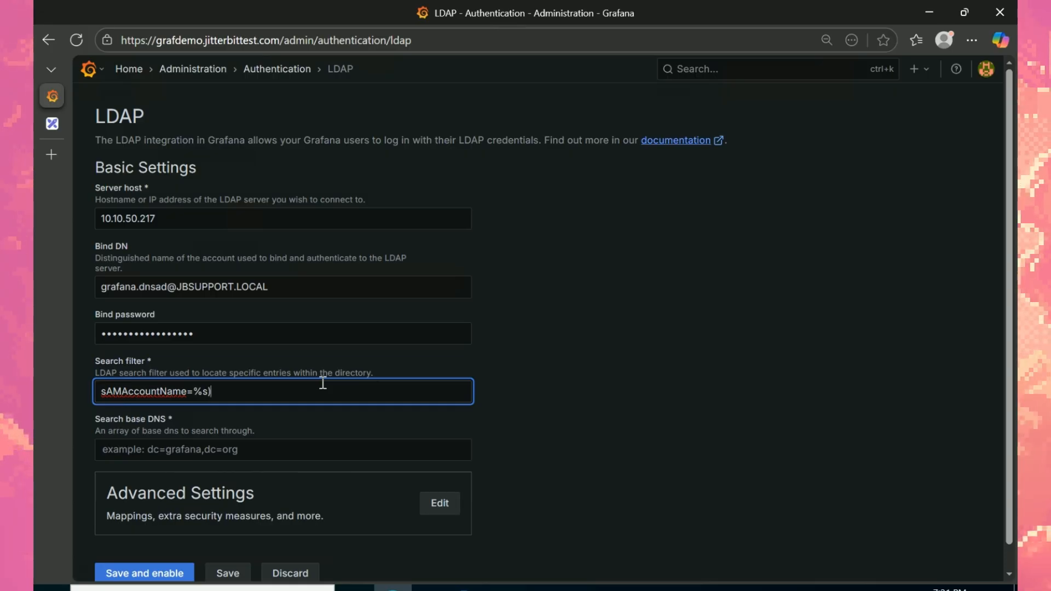
# Step: Add the opening parenthesis so the filter reads (sAMAccountName=%s), then return to ADUC
pyautogui.write('(')
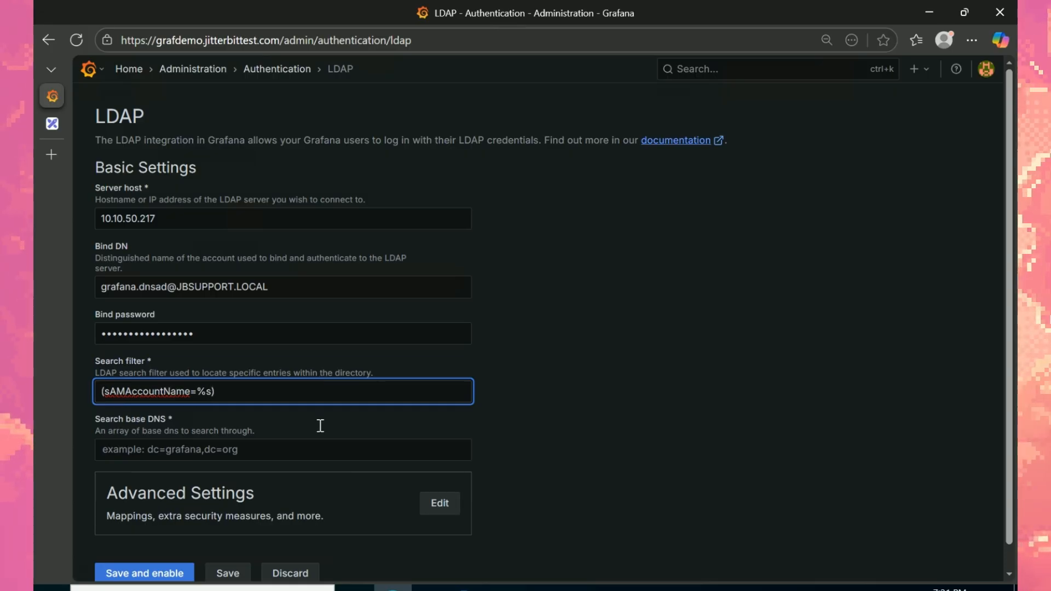
pyautogui.click(329, 444)
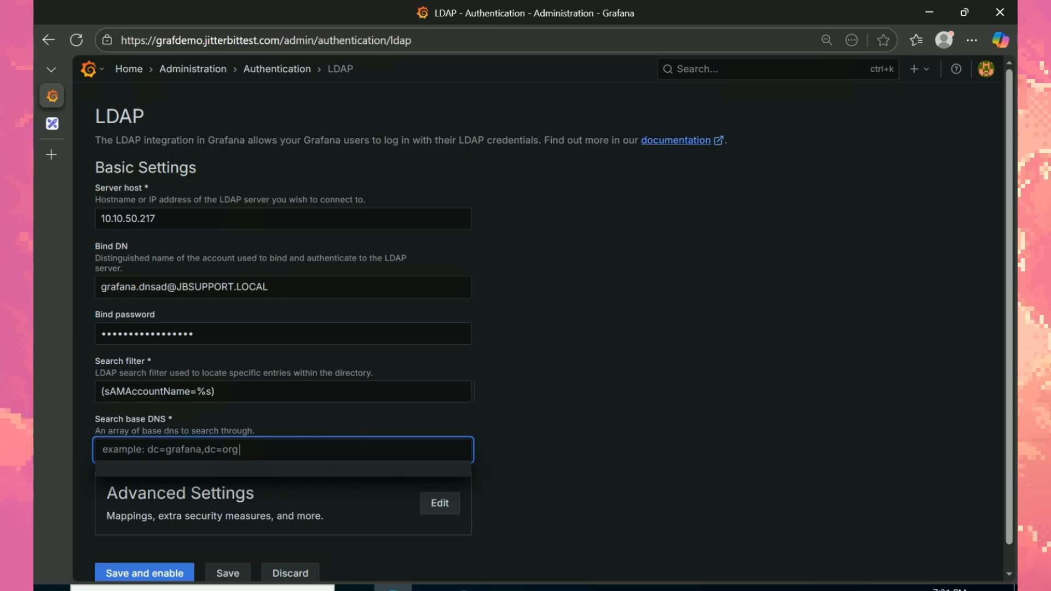
pyautogui.click(508, 588)
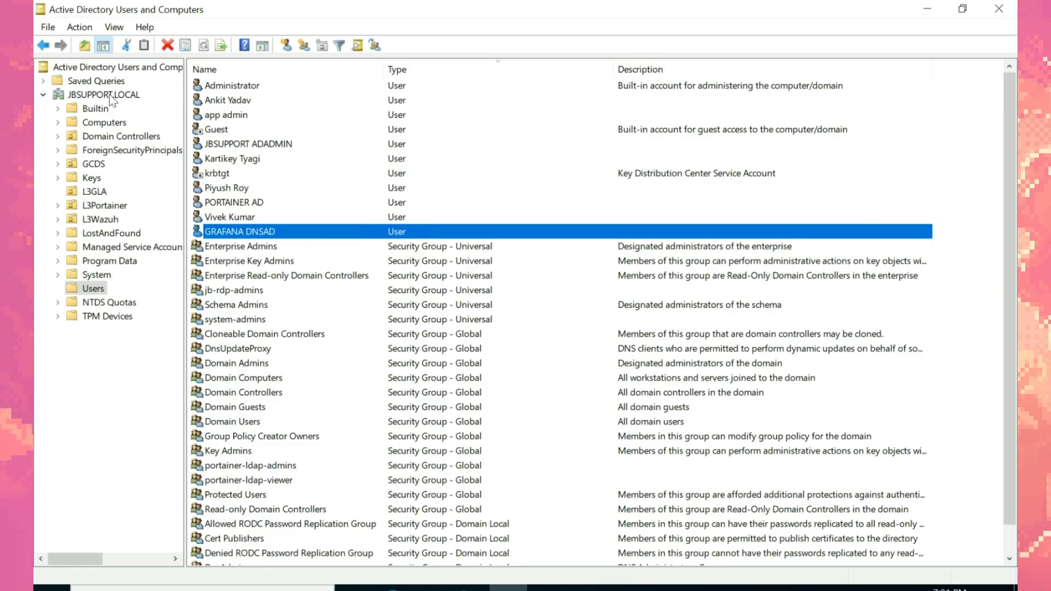
# Step: Copy DC=JBSUPPORT,DC=LOCAL from the GRAFANA DNSAD account's distinguishedName attribute
pyautogui.rightClick(331, 236)
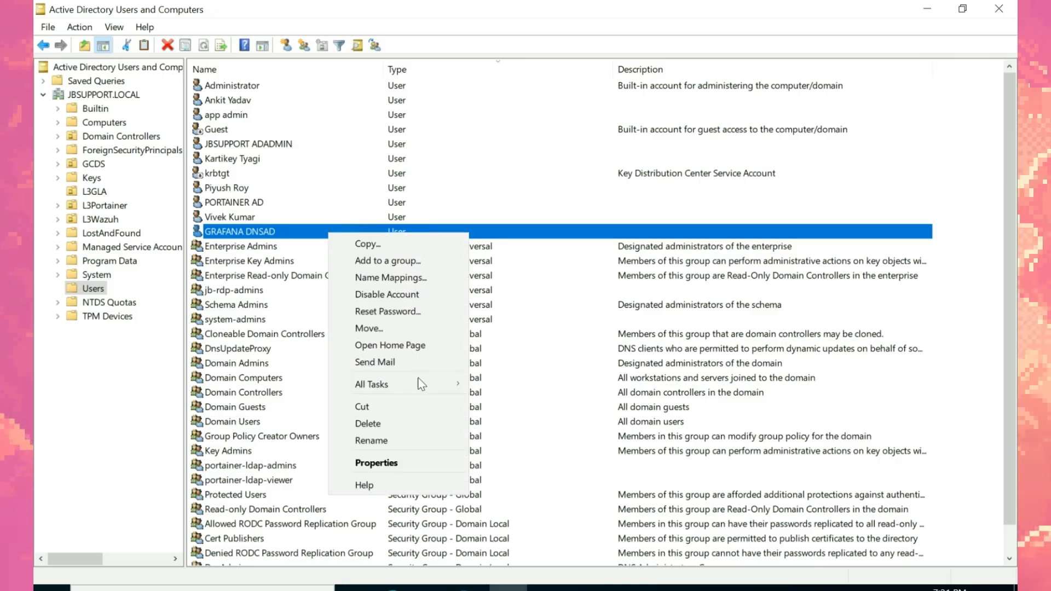
pyautogui.click(394, 471)
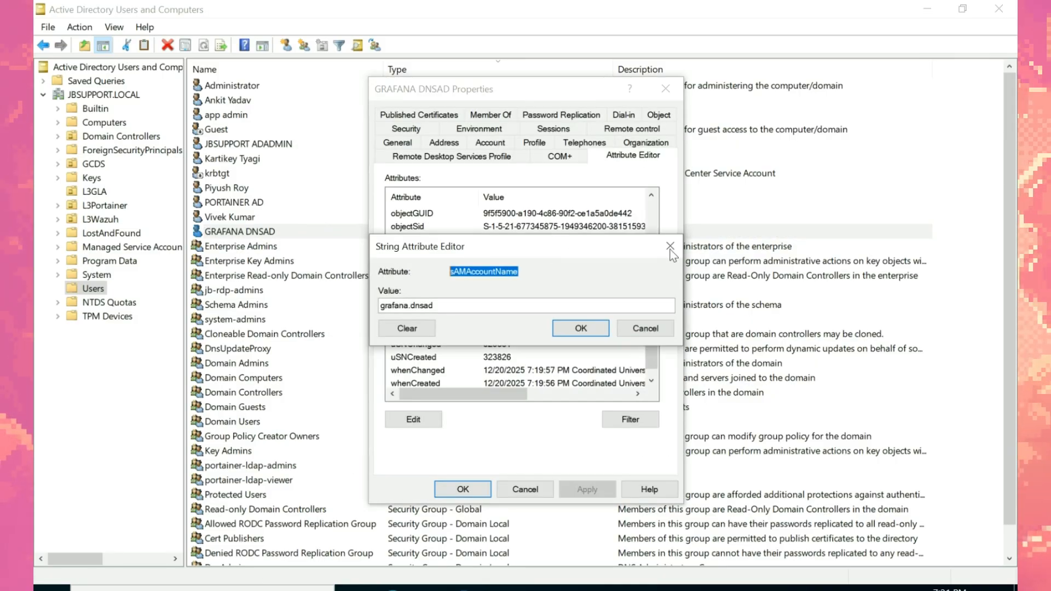
pyautogui.click(670, 247)
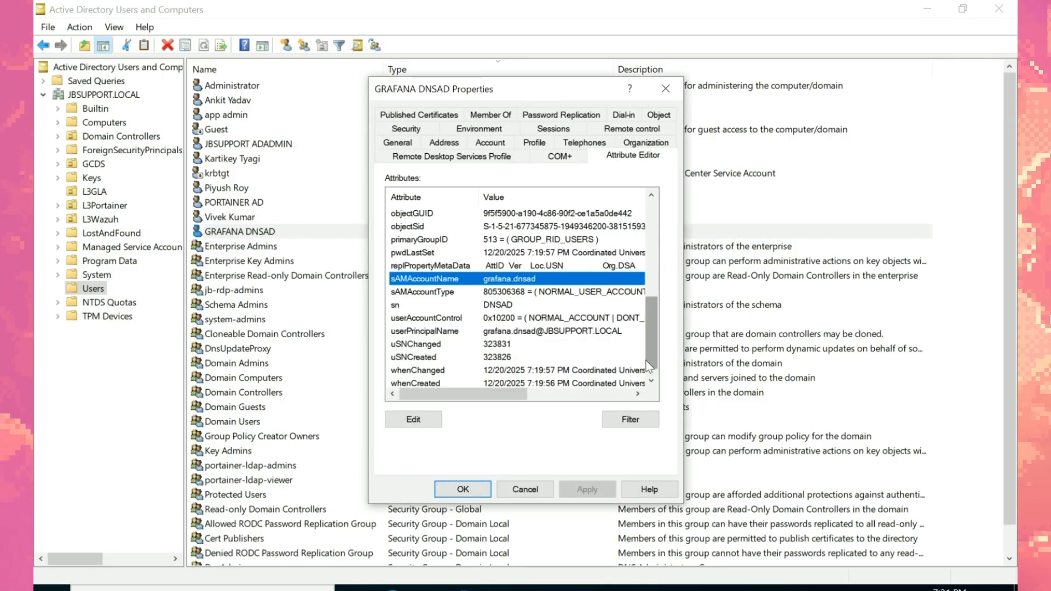
pyautogui.scroll(-1, 649, 353)
pyautogui.moveTo(651, 330); pyautogui.dragTo(651, 269)
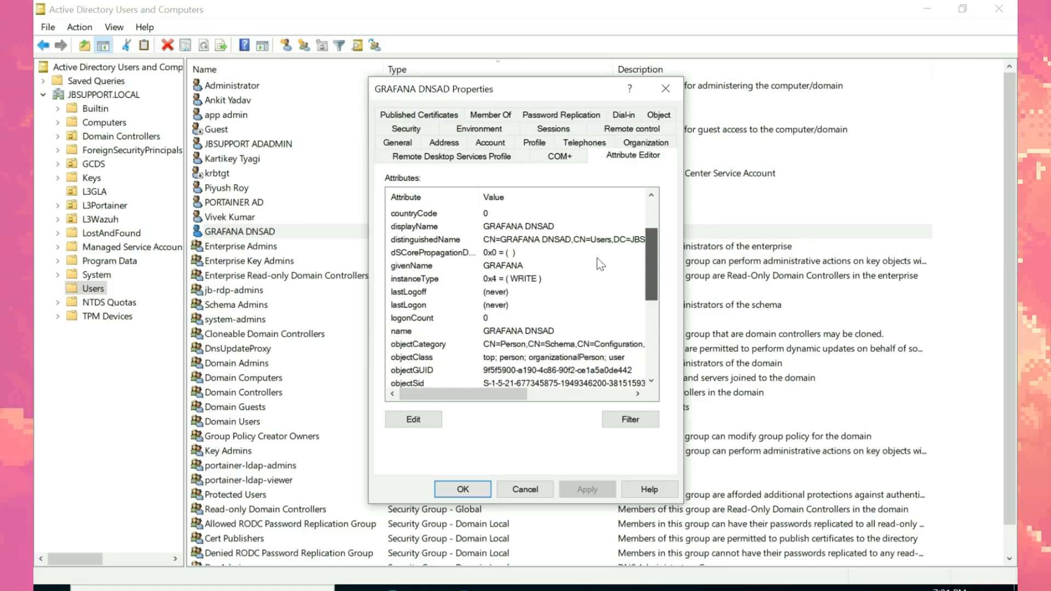
pyautogui.doubleClick(567, 241)
pyautogui.moveTo(627, 306); pyautogui.dragTo(511, 305)
pyautogui.hotkey('ctrl', 'c')
pyautogui.click(645, 328)
# Step: Paste DC=JBSUPPORT,DC=LOCAL into Grafana's Search base DNS and add it as an entry
pyautogui.hotkey('alt', 'Tab')
pyautogui.hotkey('ctrl', 'v')
pyautogui.click(281, 486)
pyautogui.click(490, 509)
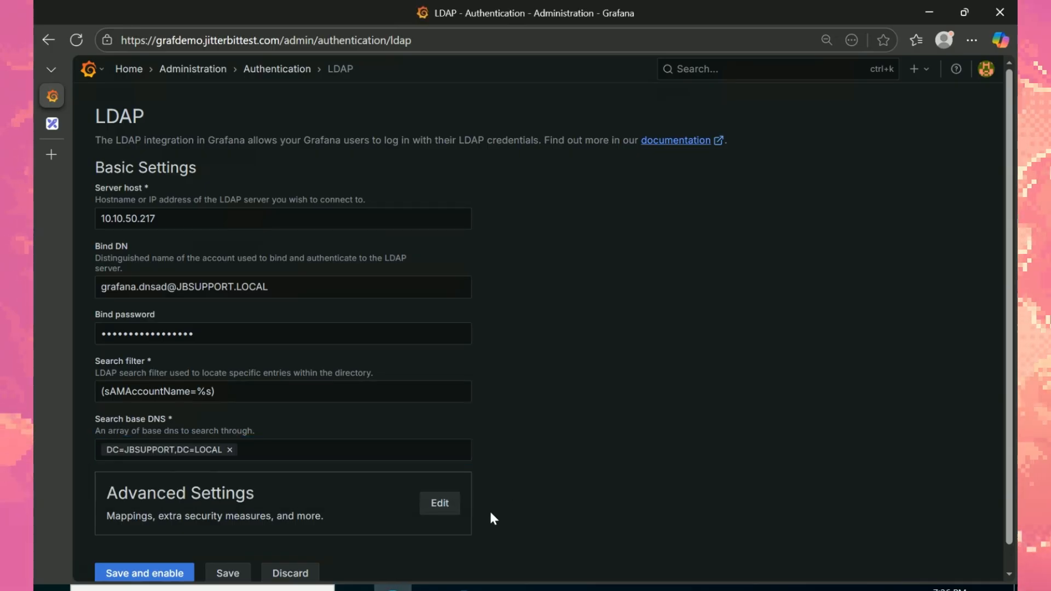
# Step: Open Grafana's LDAP Advanced settings, confirm Port 389, and go to the Name attribute field
pyautogui.click(441, 506)
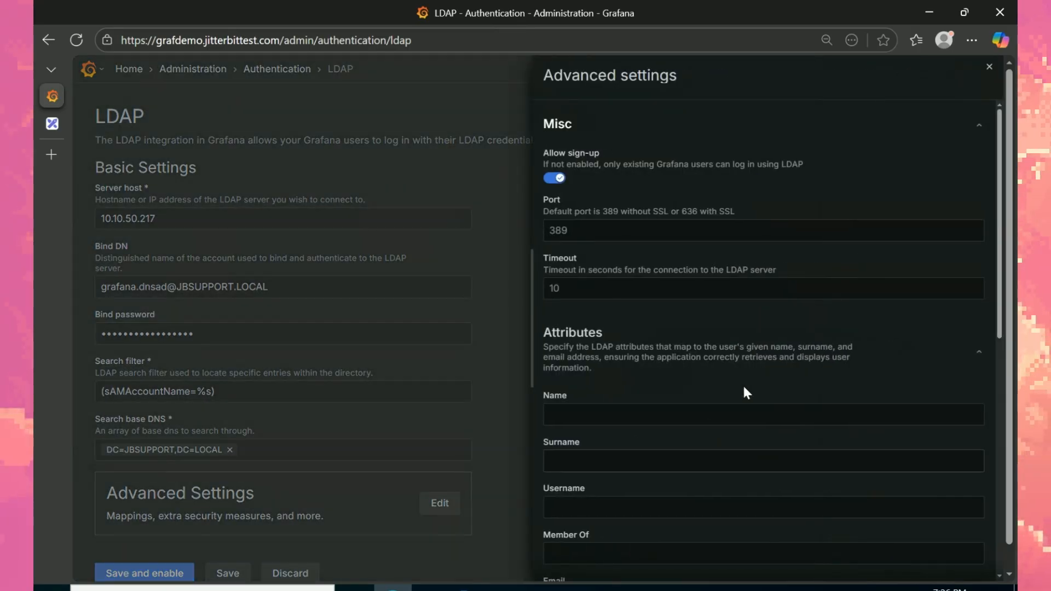
pyautogui.click(602, 225)
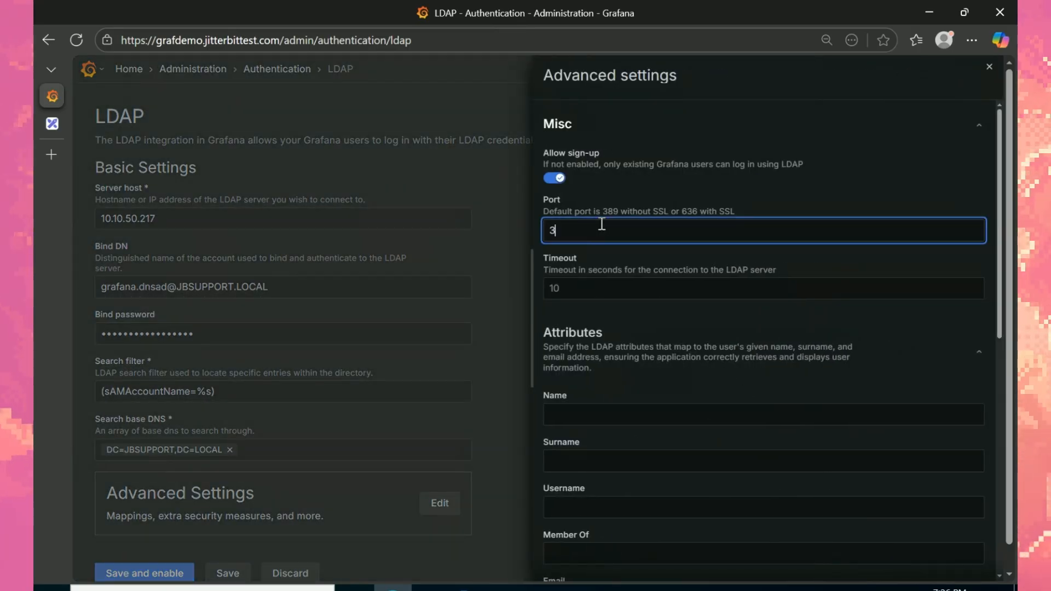
pyautogui.moveTo(1002, 334); pyautogui.dragTo(1004, 363)
pyautogui.click(684, 338)
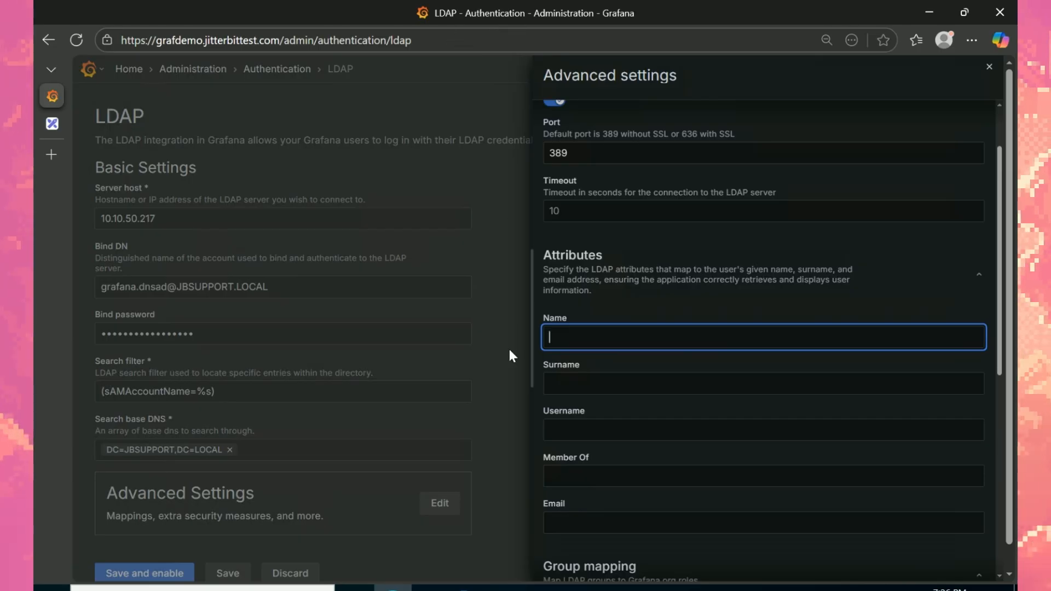
# Step: Copy the givenName attribute name from the GRAFANA DNSAD account's Attribute Editor
pyautogui.click(508, 588)
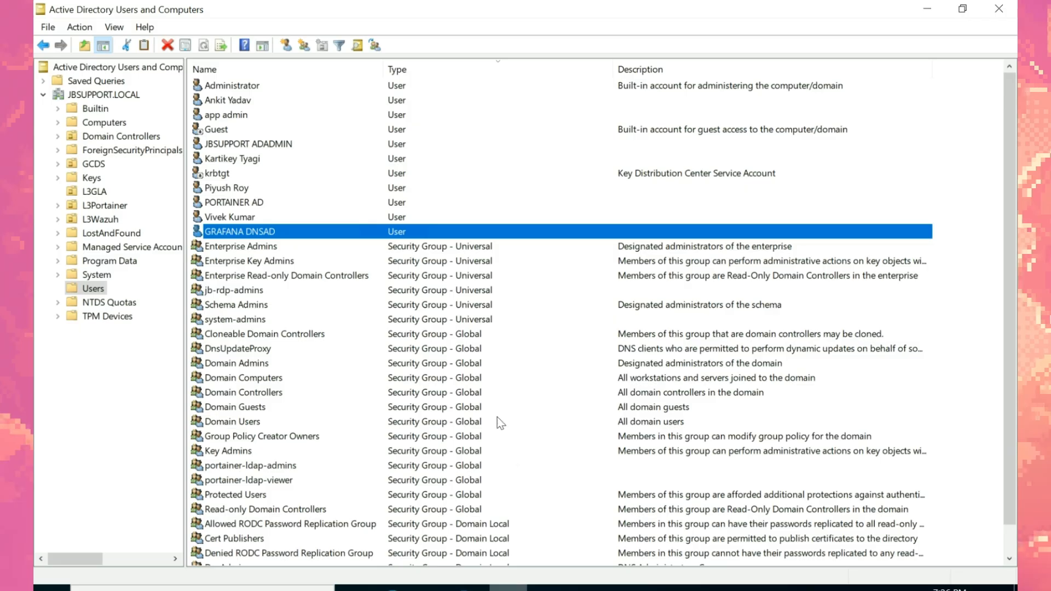
pyautogui.rightClick(318, 230)
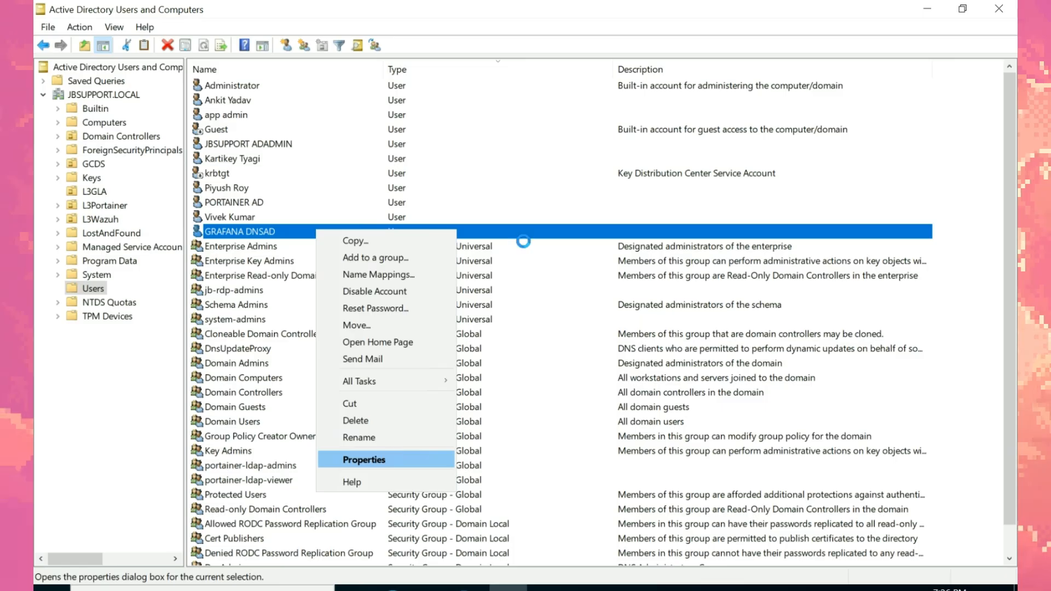
pyautogui.click(364, 458)
pyautogui.click(633, 142)
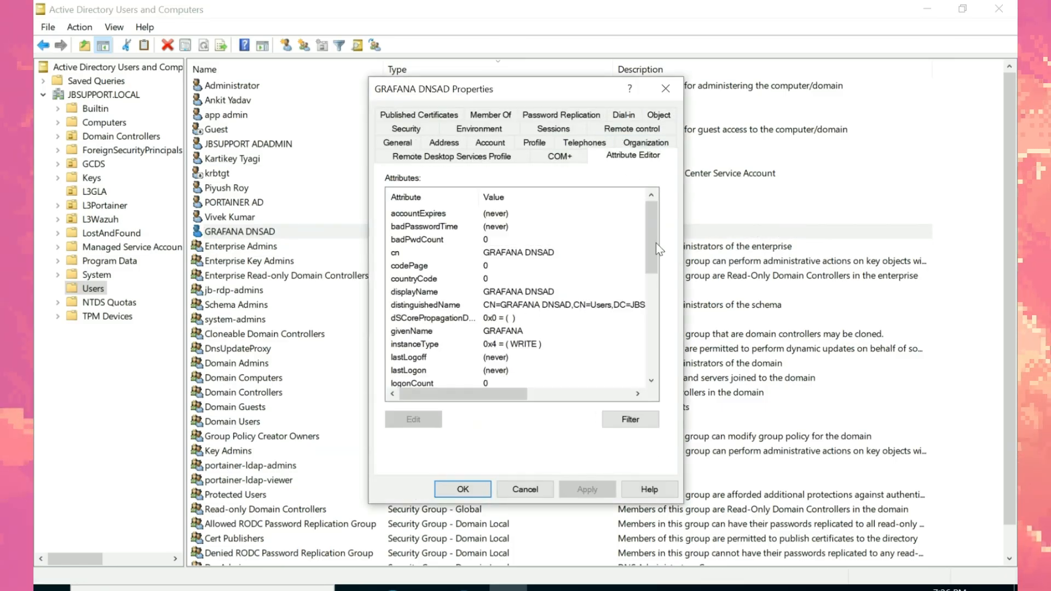
pyautogui.moveTo(654, 264); pyautogui.dragTo(654, 285)
pyautogui.doubleClick(435, 279)
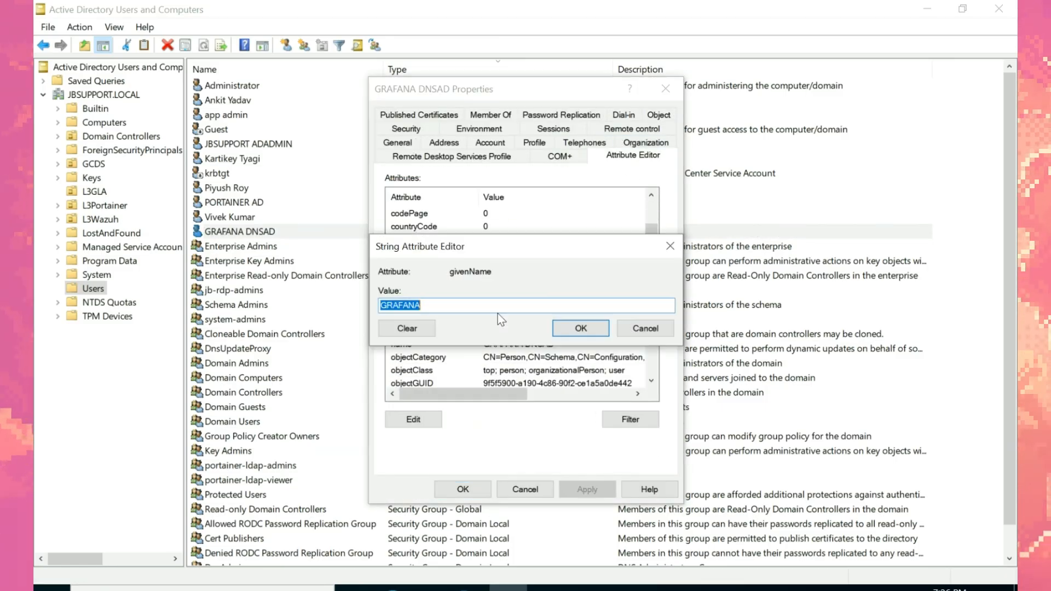
pyautogui.doubleClick(452, 272)
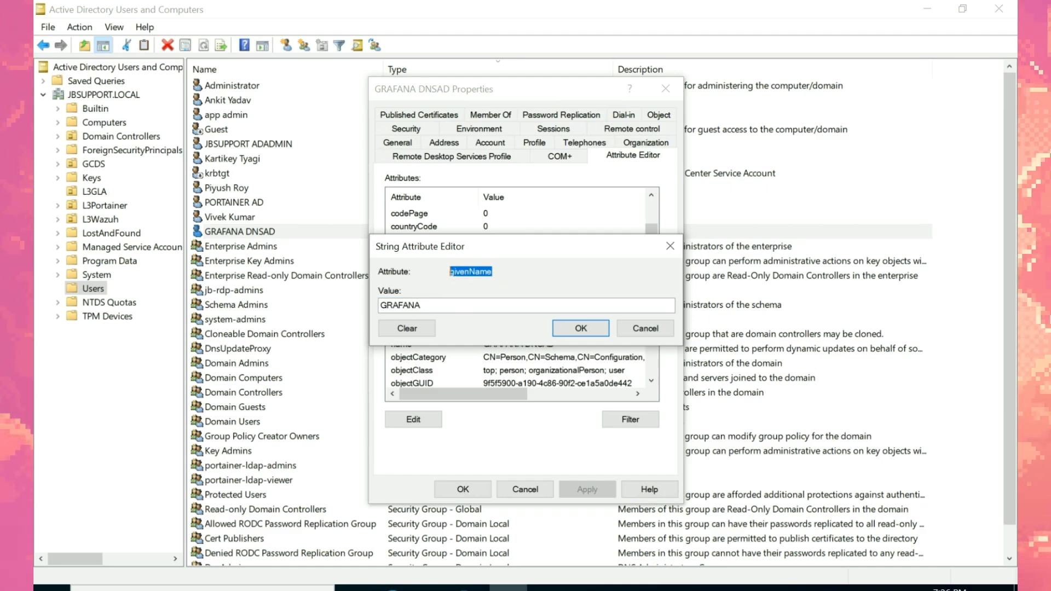
# Step: Map Grafana's Name attribute to givenName and Surname to sn
pyautogui.click(393, 588)
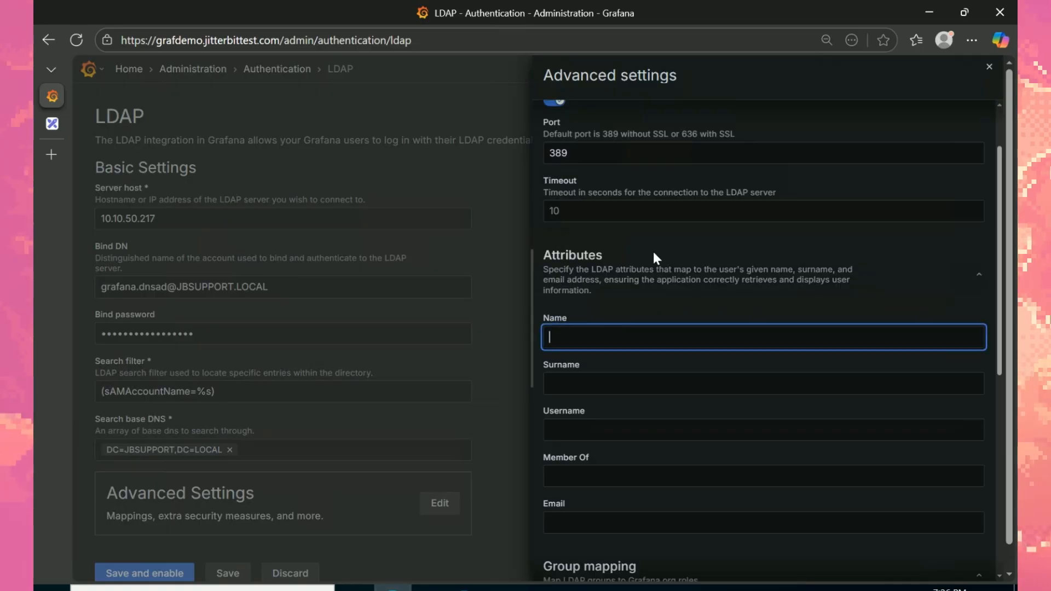
pyautogui.click(611, 381)
pyautogui.click(801, 412)
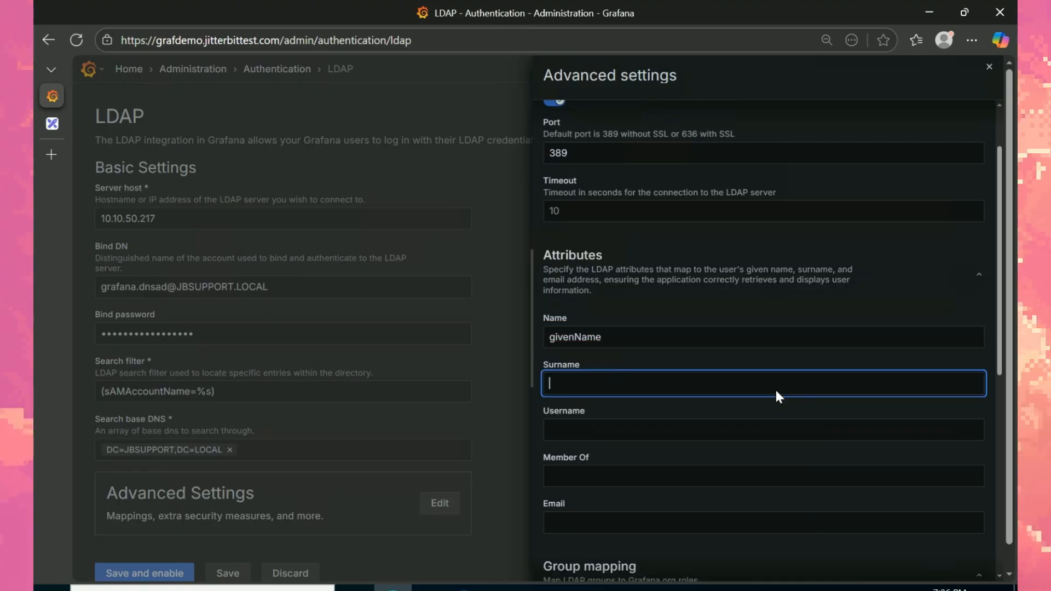
pyautogui.click(607, 425)
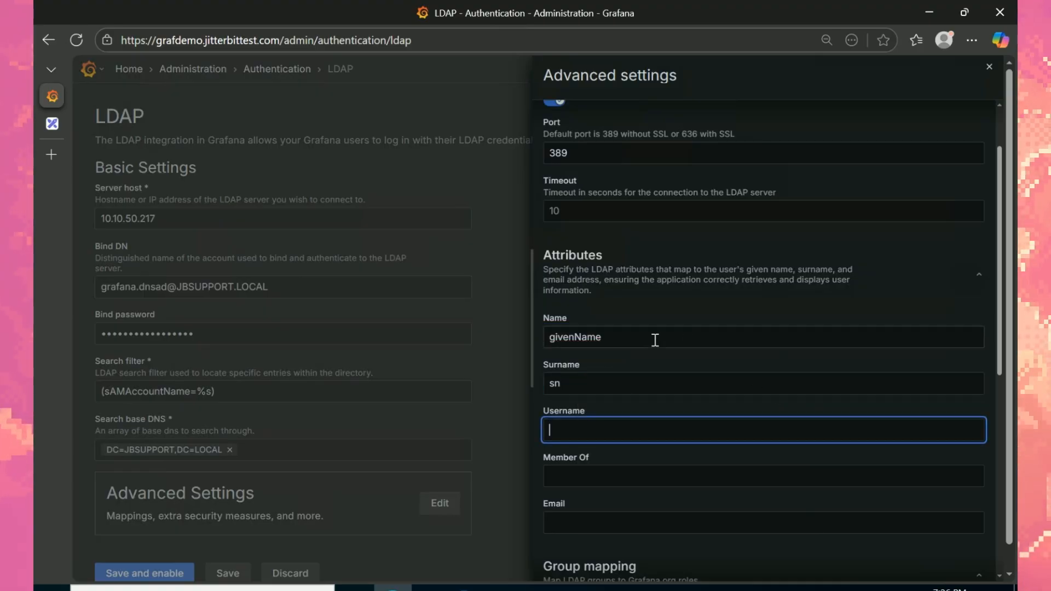
pyautogui.click(508, 588)
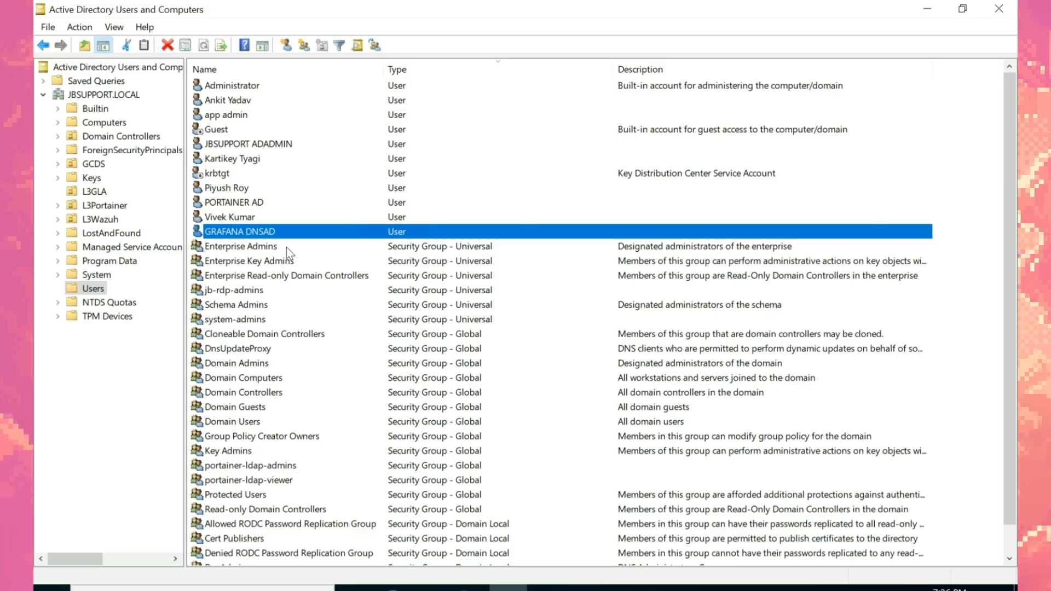
# Step: Copy sAMAccountName from the GRAFANA DNSAD account and paste it into Grafana's Username mapping
pyautogui.rightClick(377, 236)
pyautogui.click(416, 460)
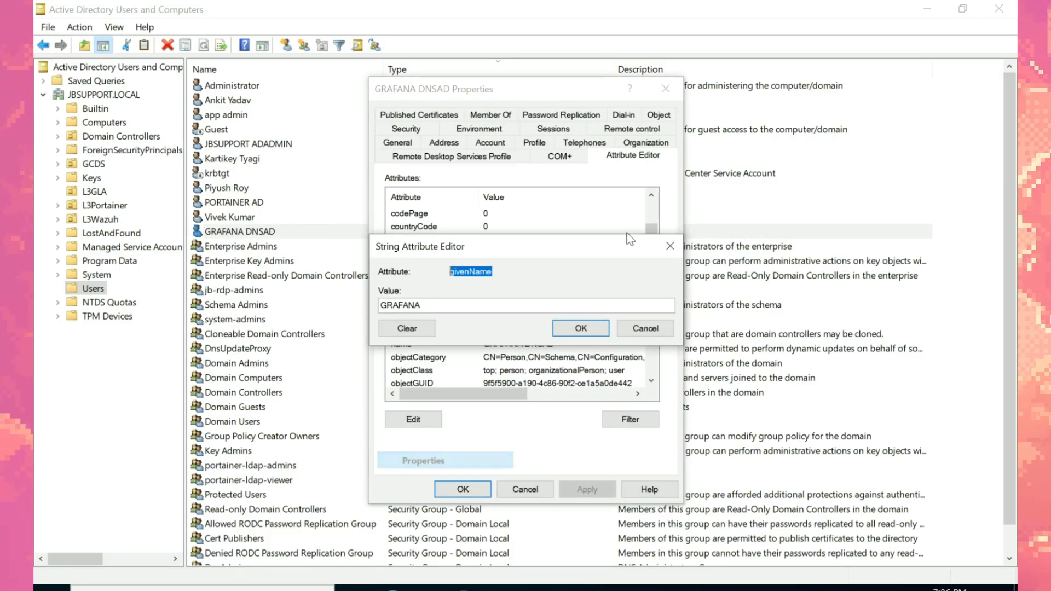
pyautogui.click(667, 247)
pyautogui.moveTo(651, 252); pyautogui.dragTo(649, 316)
pyautogui.doubleClick(415, 293)
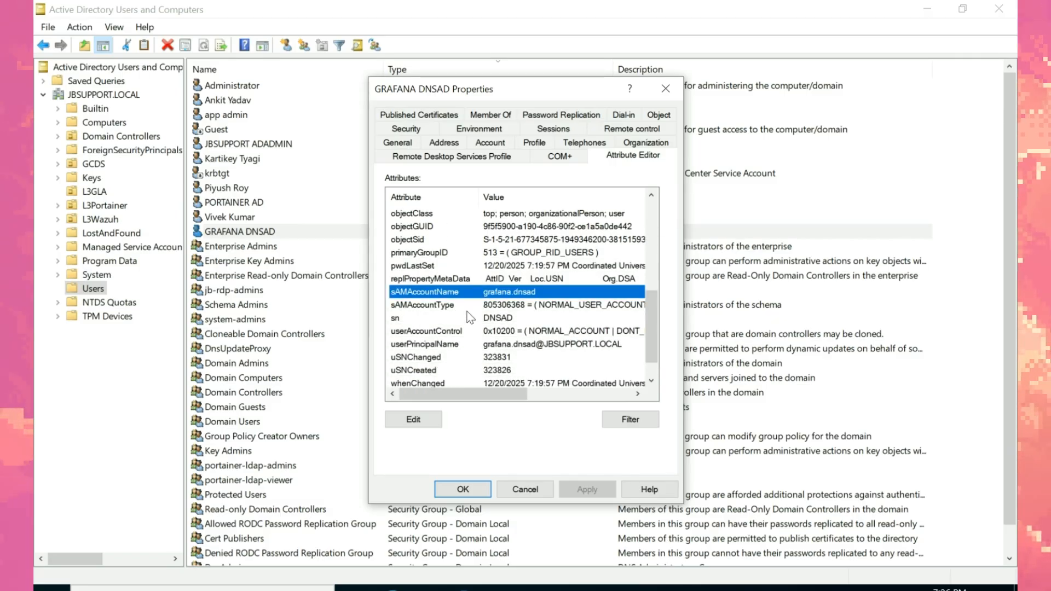
pyautogui.doubleClick(484, 273)
pyautogui.hotkey('ctrl', 'c')
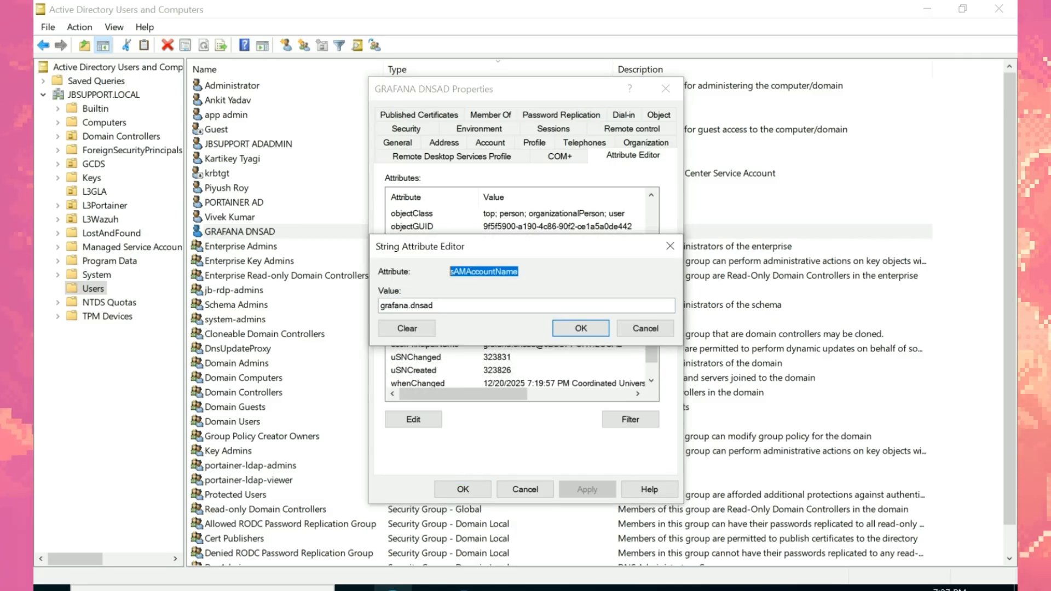
pyautogui.hotkey('alt', 'Tab')
pyautogui.hotkey('ctrl', 'v')
pyautogui.click(552, 466)
# Step: Enter memberof as Grafana's Member Of attribute mapping
pyautogui.write('membero')
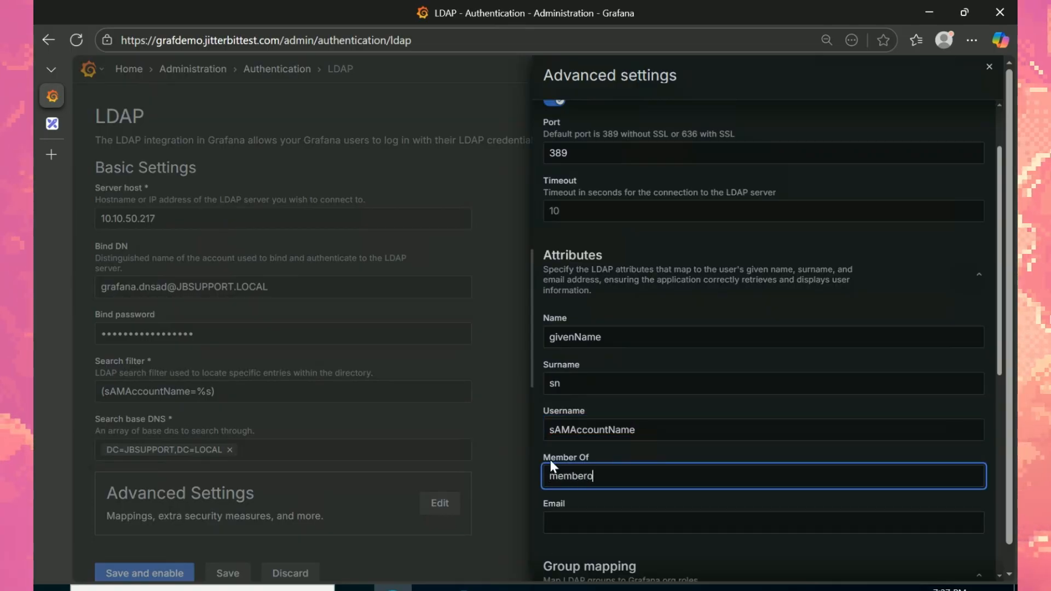
pyautogui.press('BackSpace')
pyautogui.write('Of')
pyautogui.press('BackSpace')
pyautogui.press('BackSpace')
pyautogui.write('of')
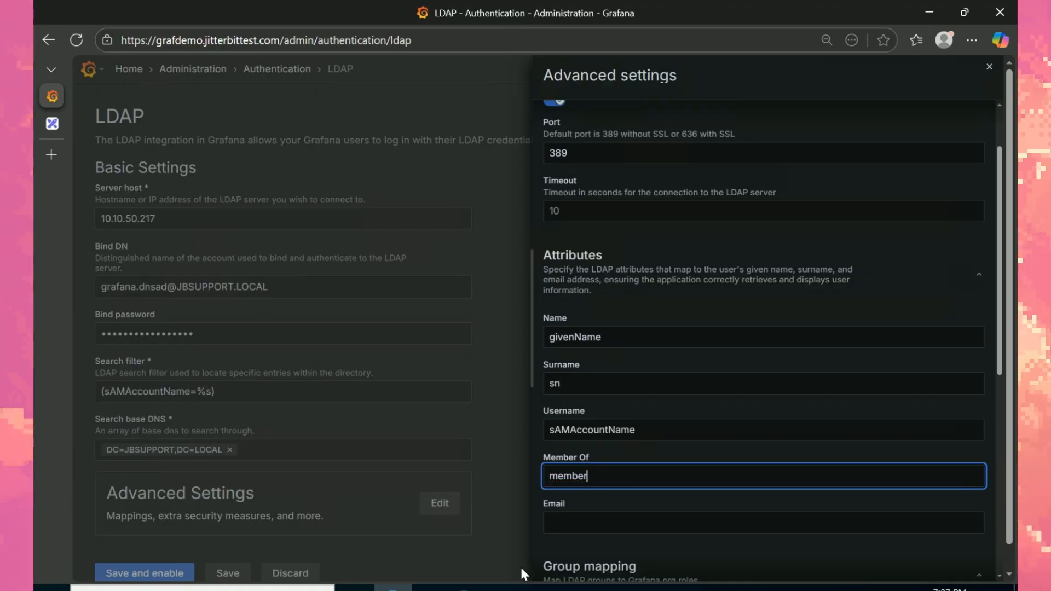
pyautogui.click(508, 589)
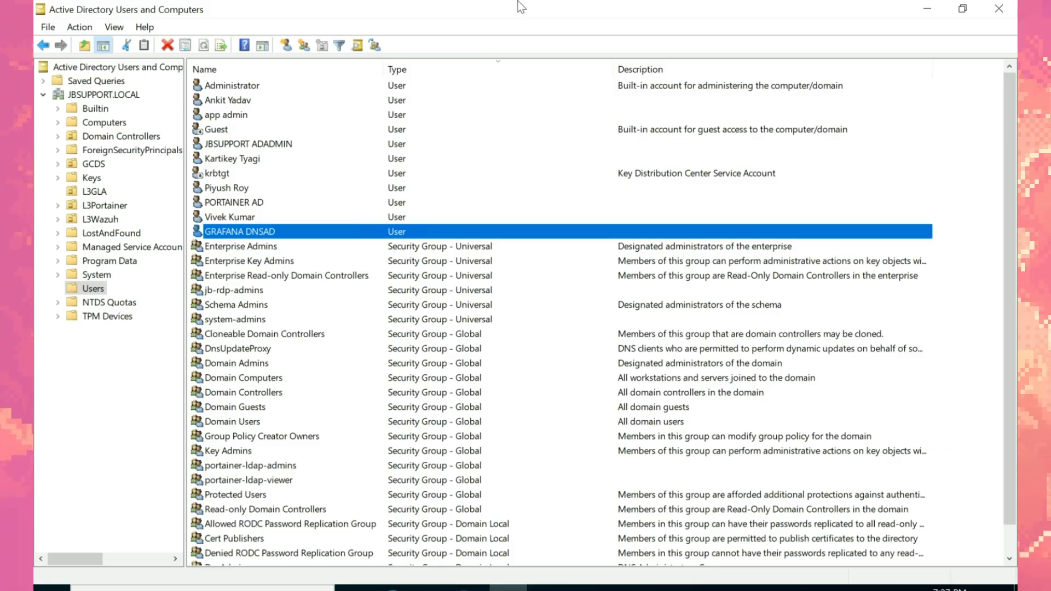
pyautogui.hotkey('alt', 'Tab')
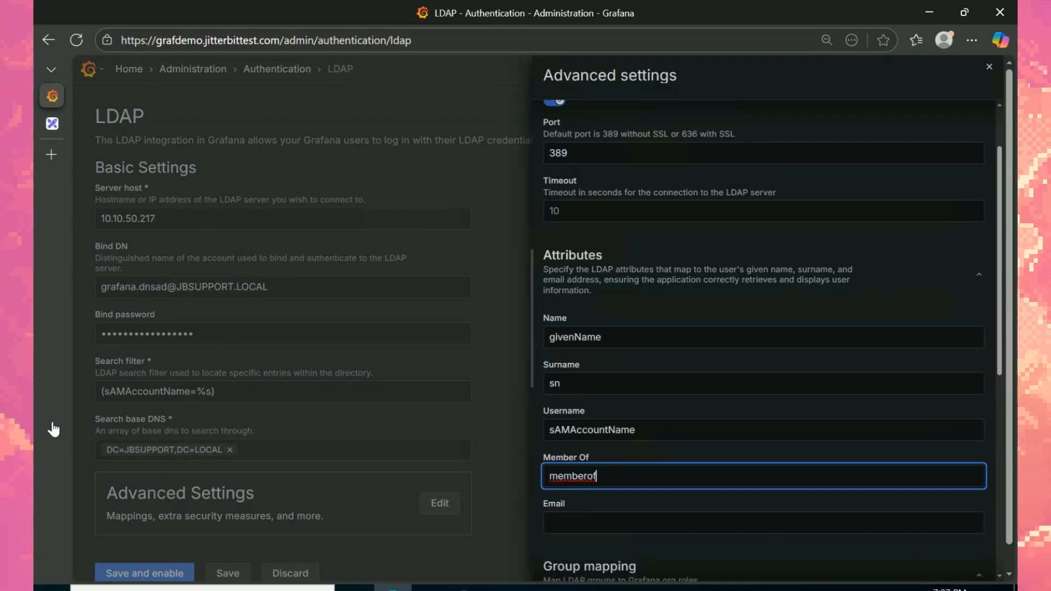
pyautogui.click(600, 519)
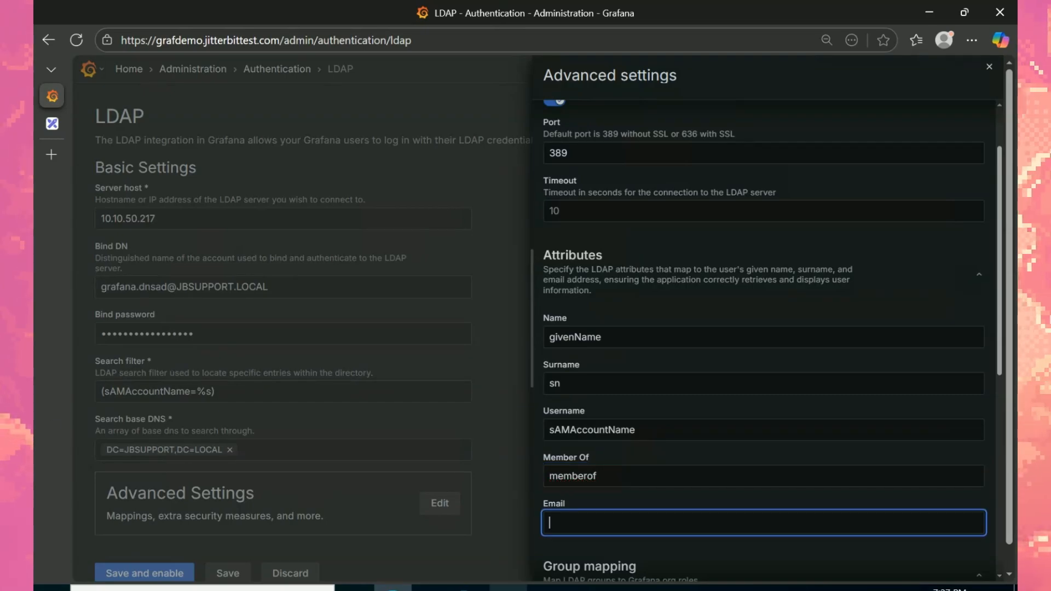
pyautogui.click(508, 589)
# Step: Copy userPrincipalName from the GRAFANA DNSAD account and paste it into Grafana's Email mapping
pyautogui.rightClick(372, 236)
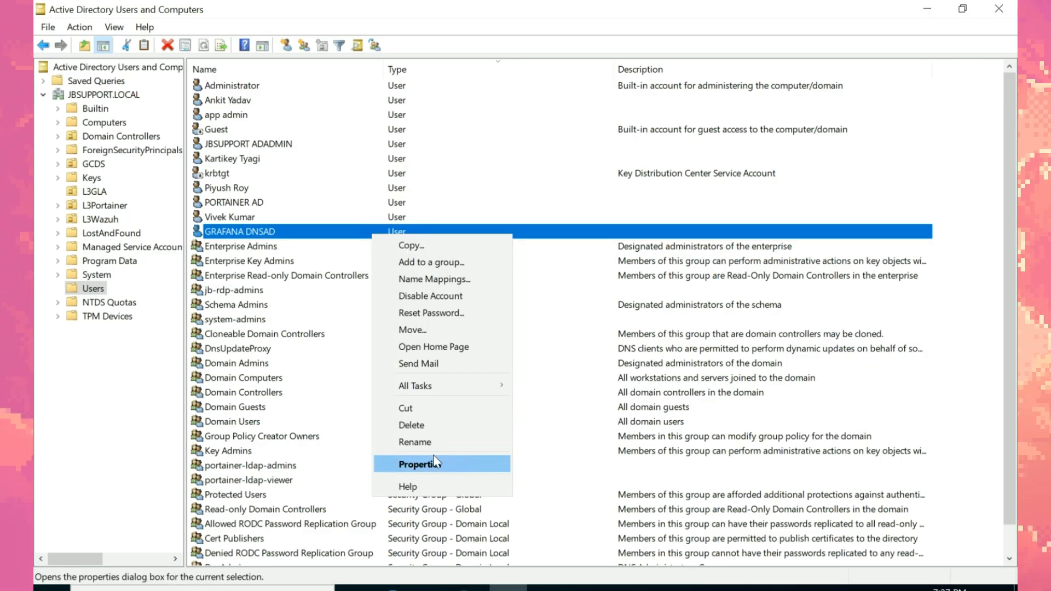
pyautogui.click(416, 462)
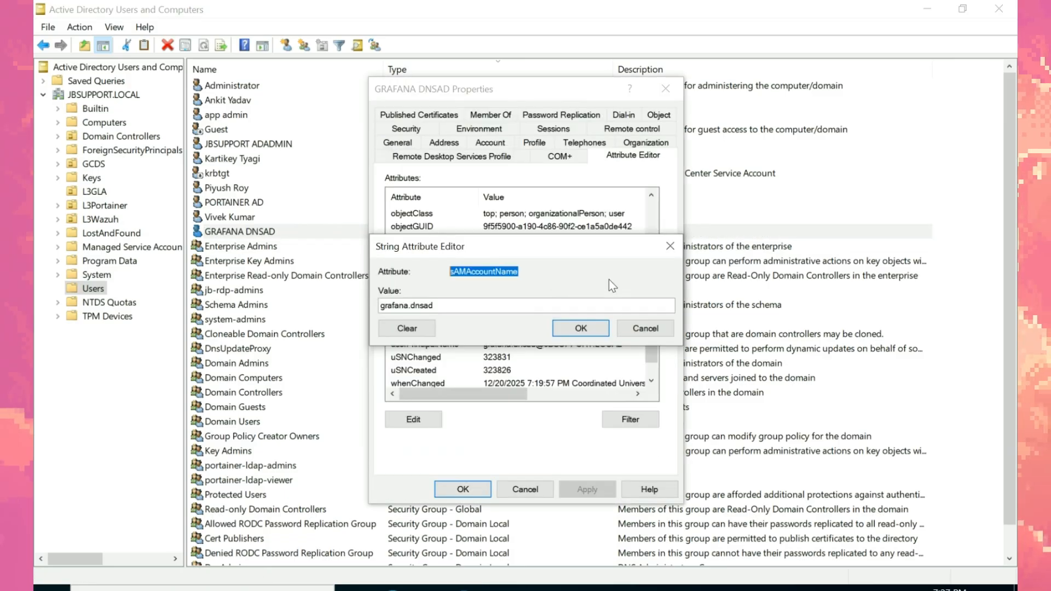
pyautogui.click(670, 246)
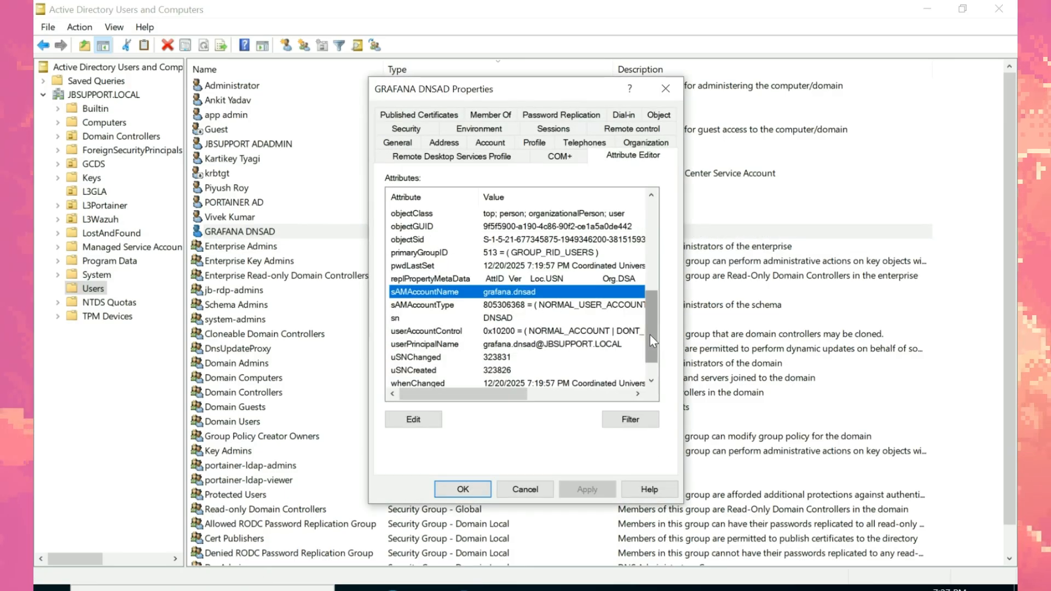
pyautogui.doubleClick(402, 331)
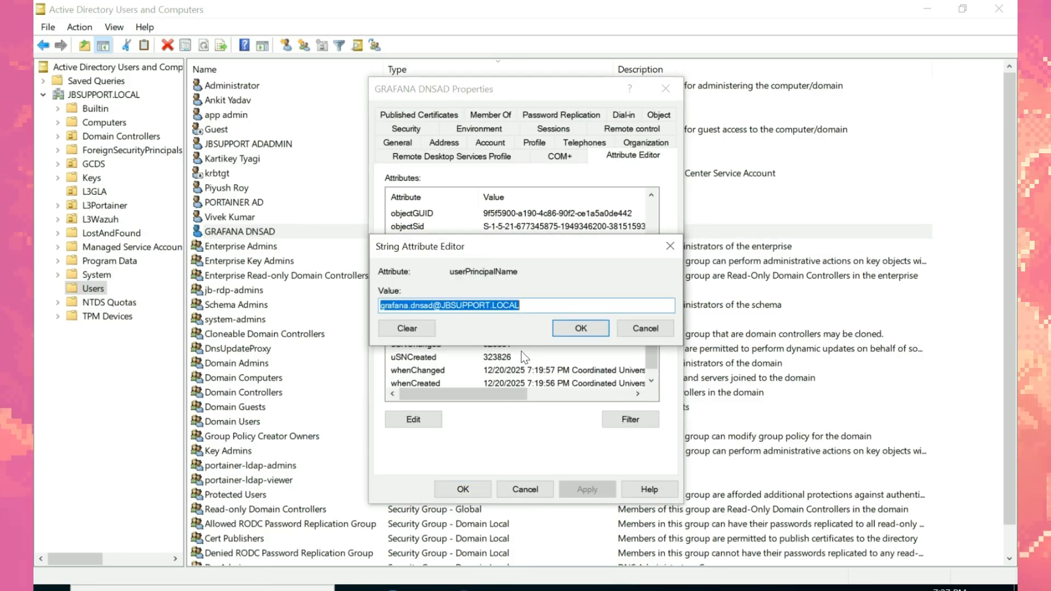
pyautogui.moveTo(547, 272); pyautogui.dragTo(447, 275)
pyautogui.hotkey('ctrl', 'c')
pyautogui.click(393, 588)
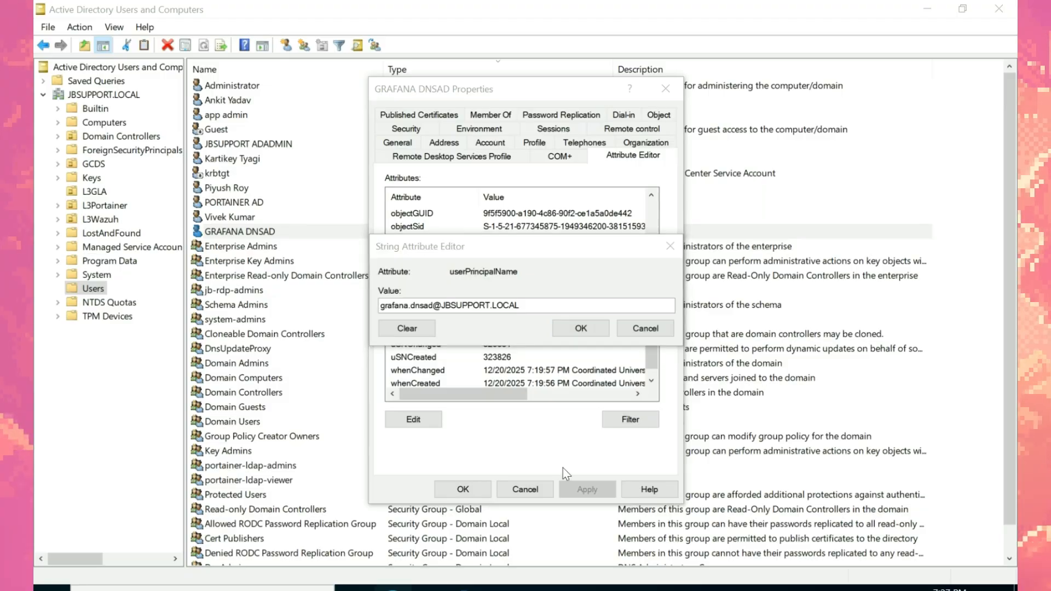
pyautogui.hotkey('ctrl', 'v')
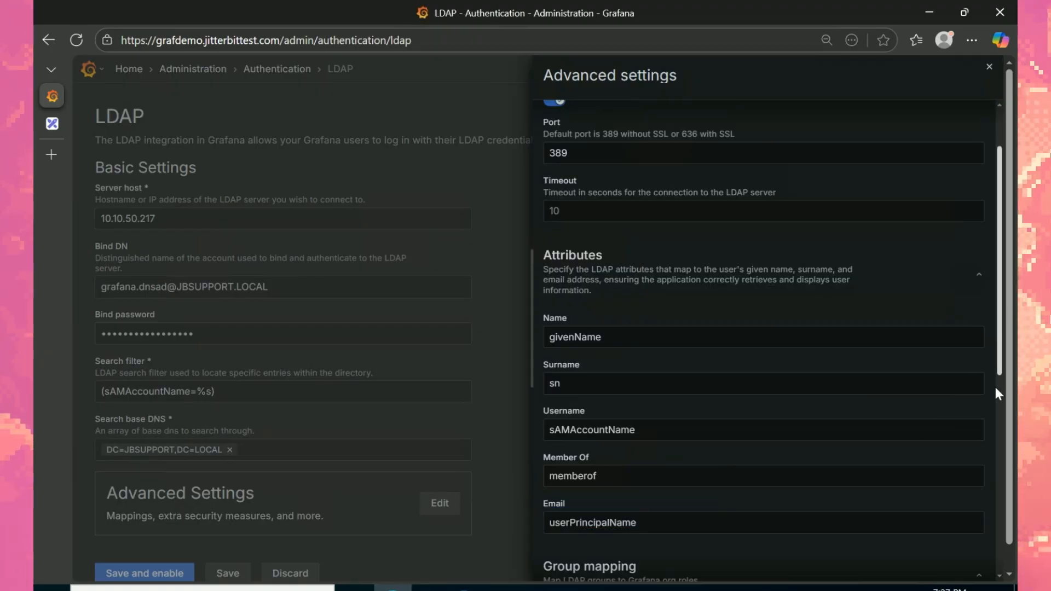
# Step: Scroll Grafana's Advanced settings down to the Group search base DNS field
pyautogui.scroll(-5, 994, 379)
pyautogui.scroll(-3, 1000, 459)
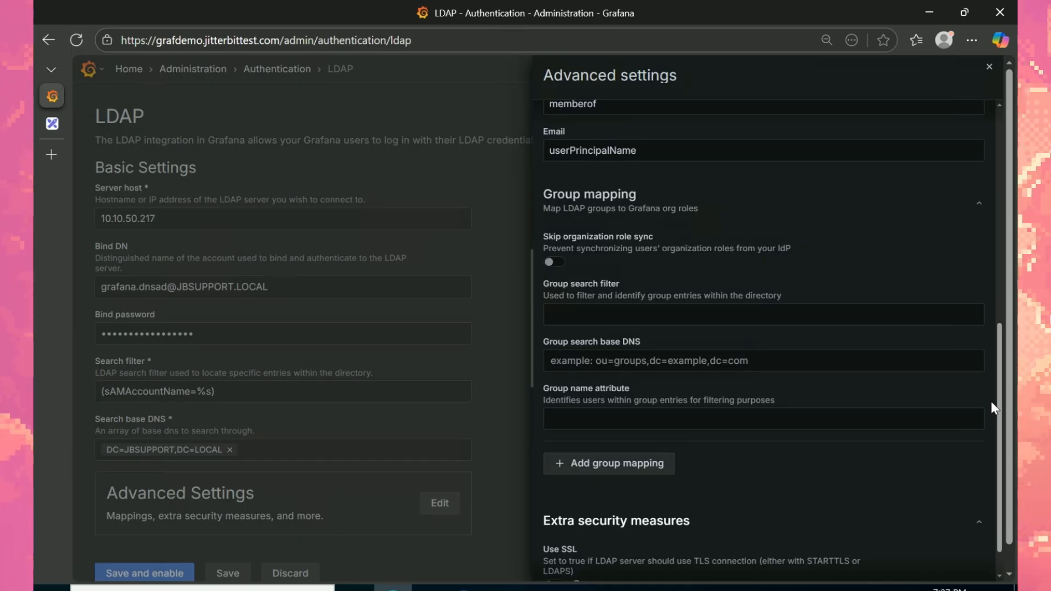
pyautogui.click(720, 362)
pyautogui.click(509, 588)
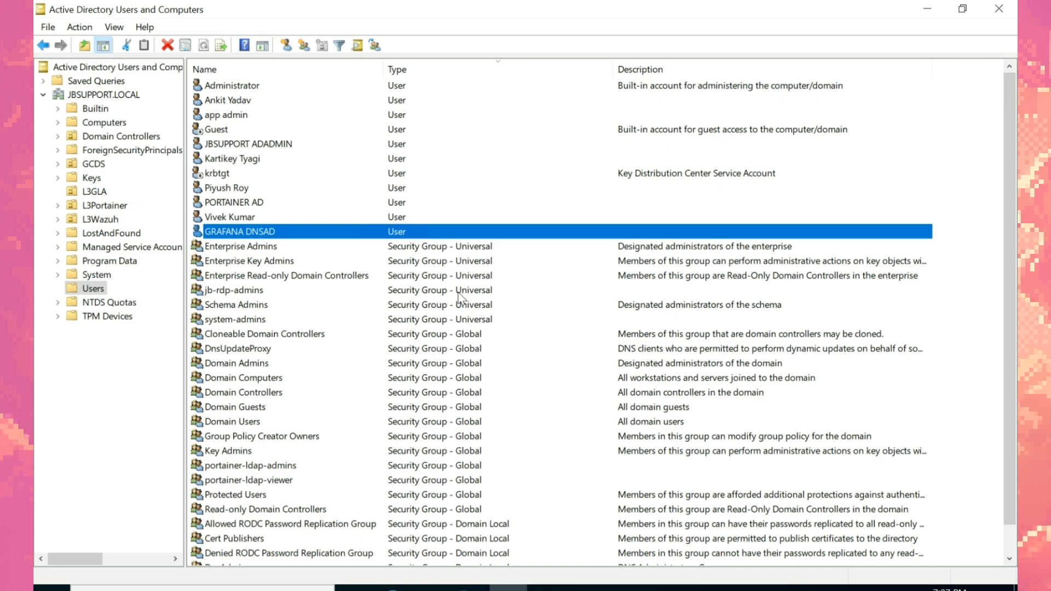
# Step: Copy the Users container's distinguishedName and add CN=Users,DC=JBSUPPORT,DC=LOCAL as a group search base
pyautogui.rightClick(91, 289)
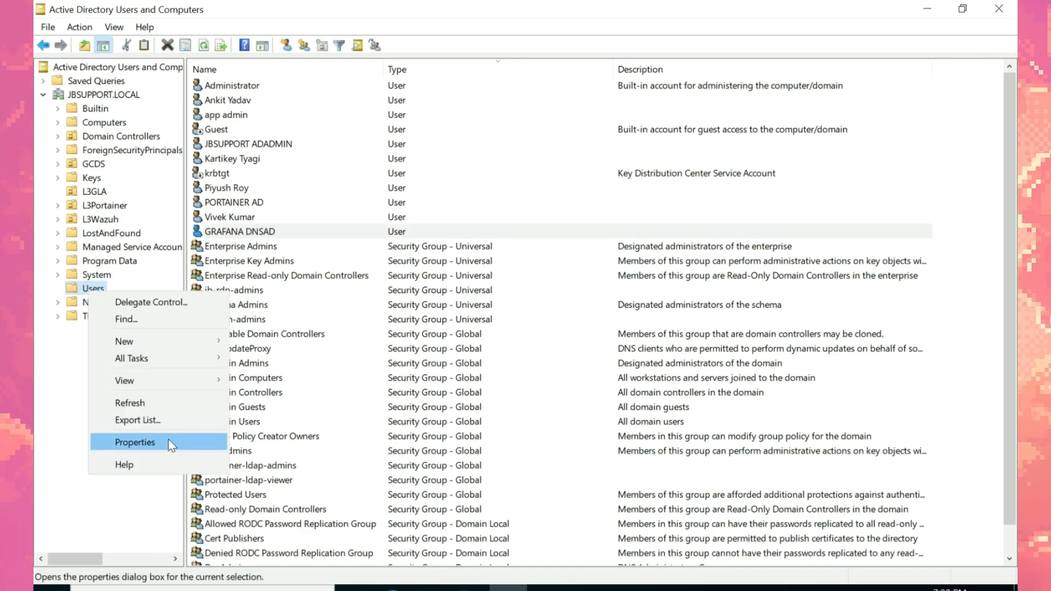
pyautogui.click(164, 442)
pyautogui.click(544, 138)
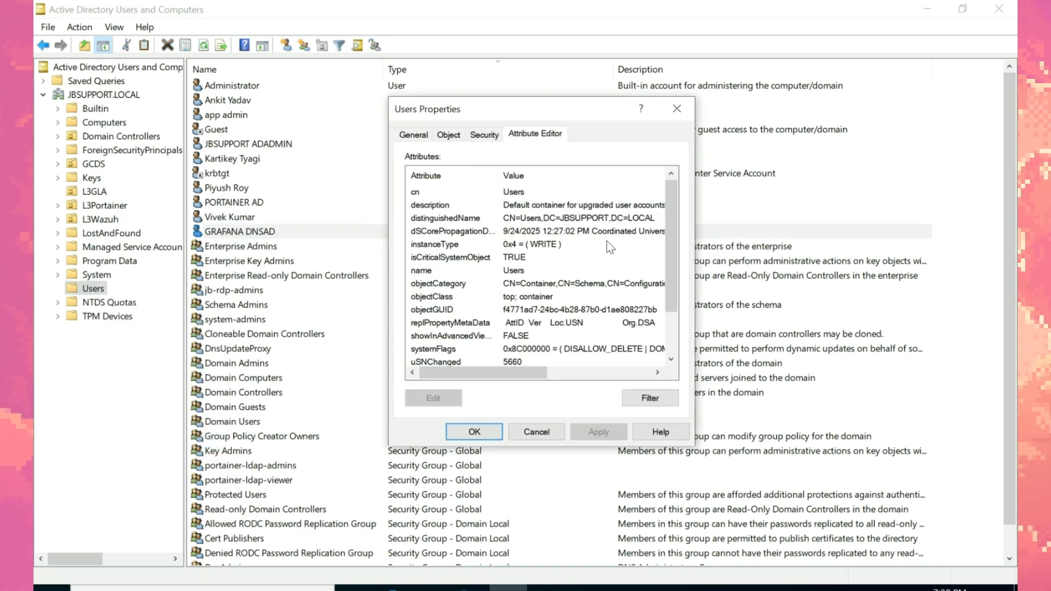
pyautogui.doubleClick(549, 223)
pyautogui.hotkey('ctrl', 'c')
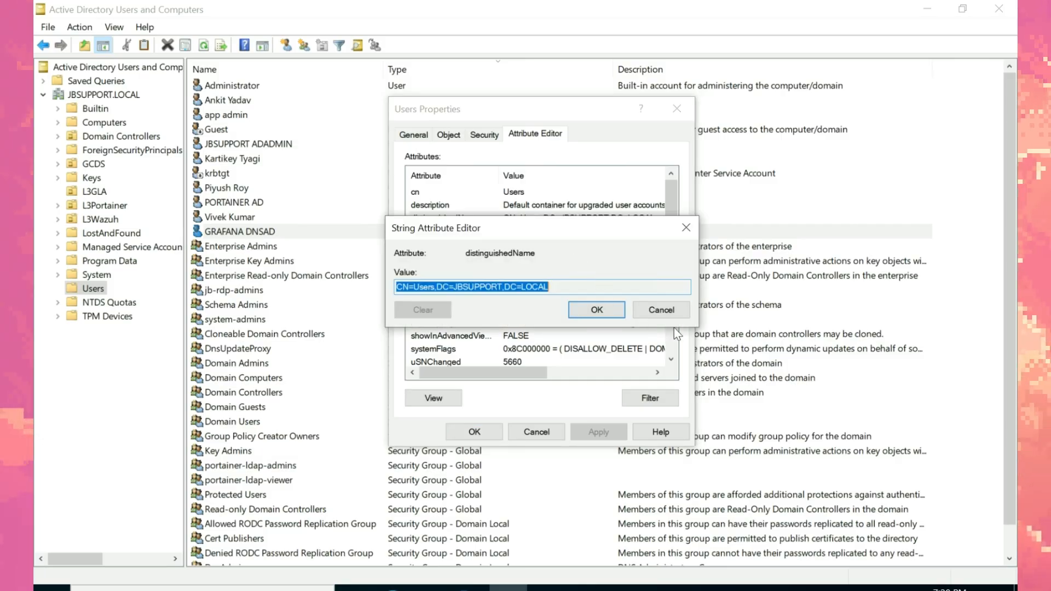
pyautogui.click(669, 310)
pyautogui.click(676, 109)
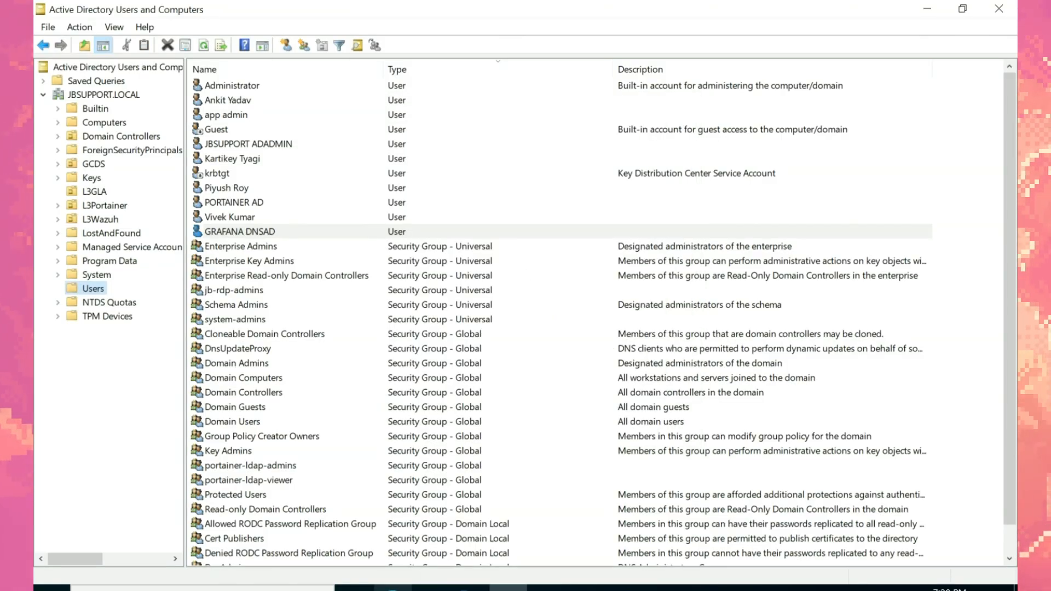
pyautogui.click(394, 589)
pyautogui.hotkey('ctrl', 'v')
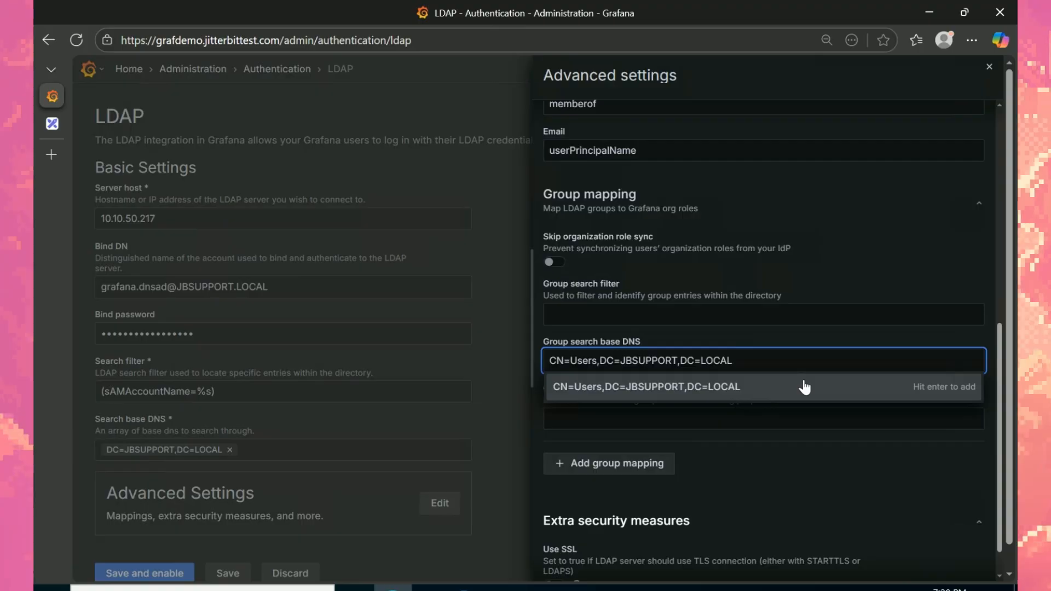
pyautogui.press('Return')
# Step: Copy L3GLA's distinguishedName, OU=L3GLA,DC=JBSUPPORT,DC=LOCAL, into the group search base field
pyautogui.click(508, 589)
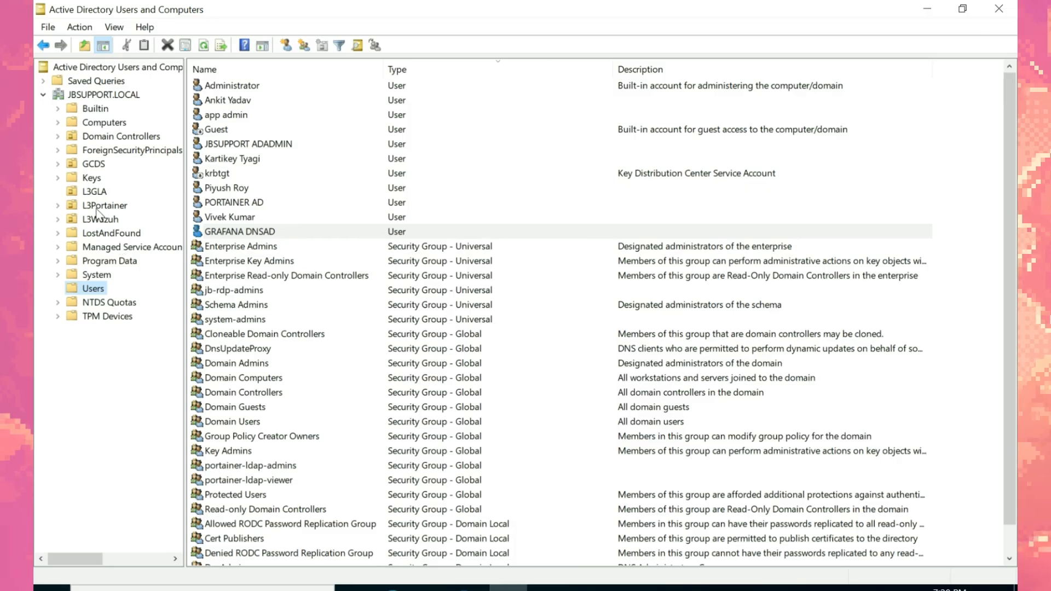
pyautogui.click(95, 192)
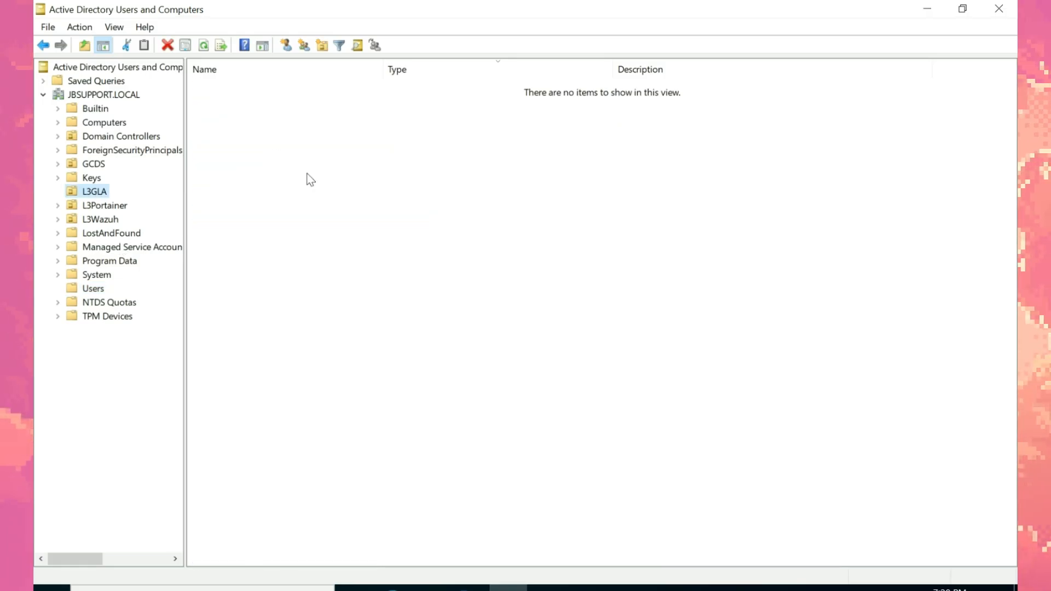
pyautogui.rightClick(95, 191)
pyautogui.click(130, 408)
pyautogui.click(622, 134)
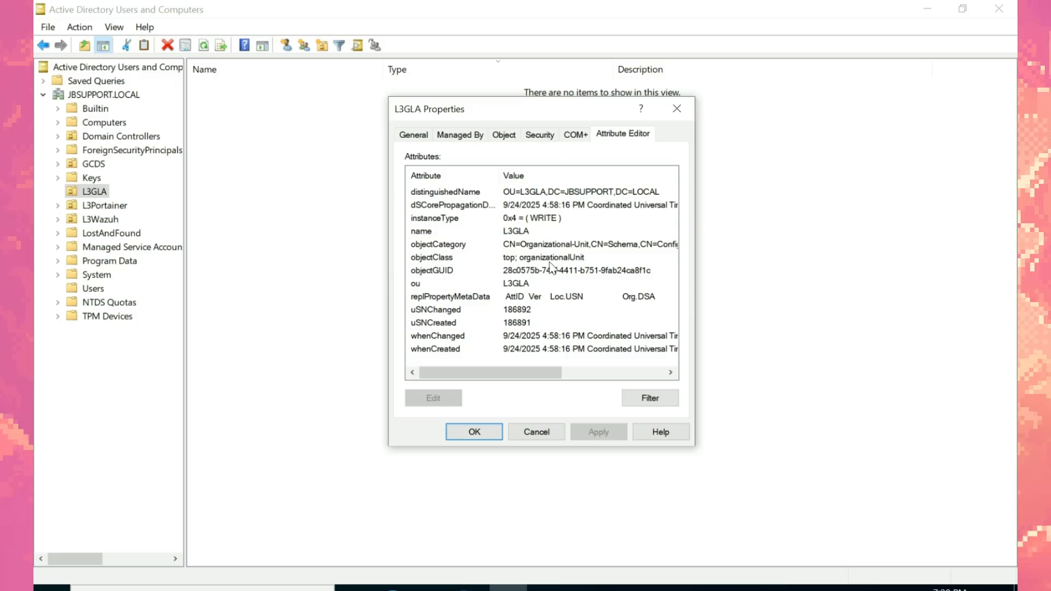
pyautogui.doubleClick(557, 191)
pyautogui.hotkey('ctrl', 'c')
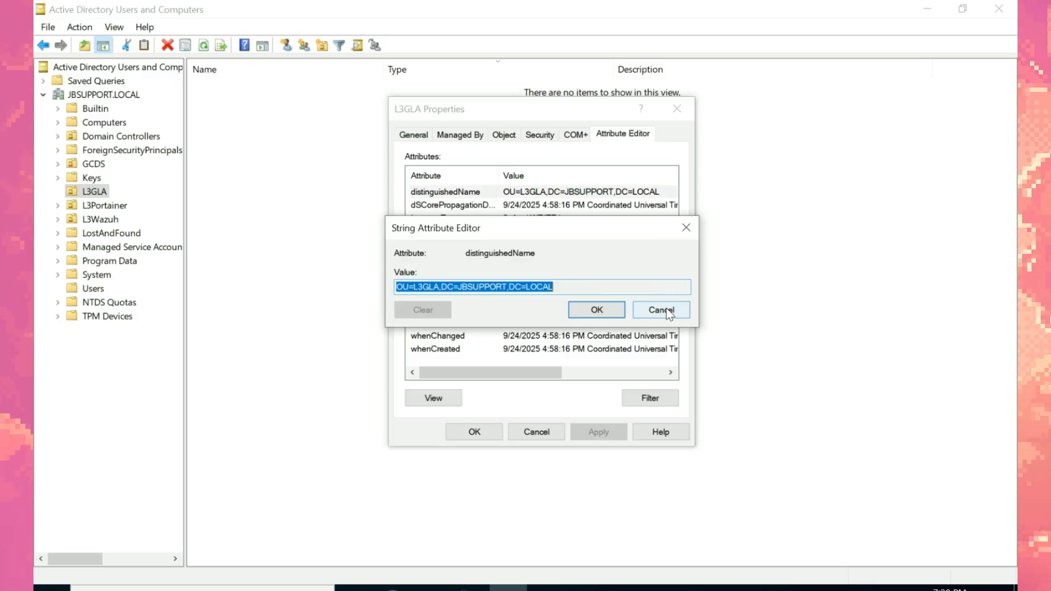
pyautogui.click(667, 310)
pyautogui.hotkey('alt', 'Tab')
pyautogui.hotkey('ctrl', 'v')
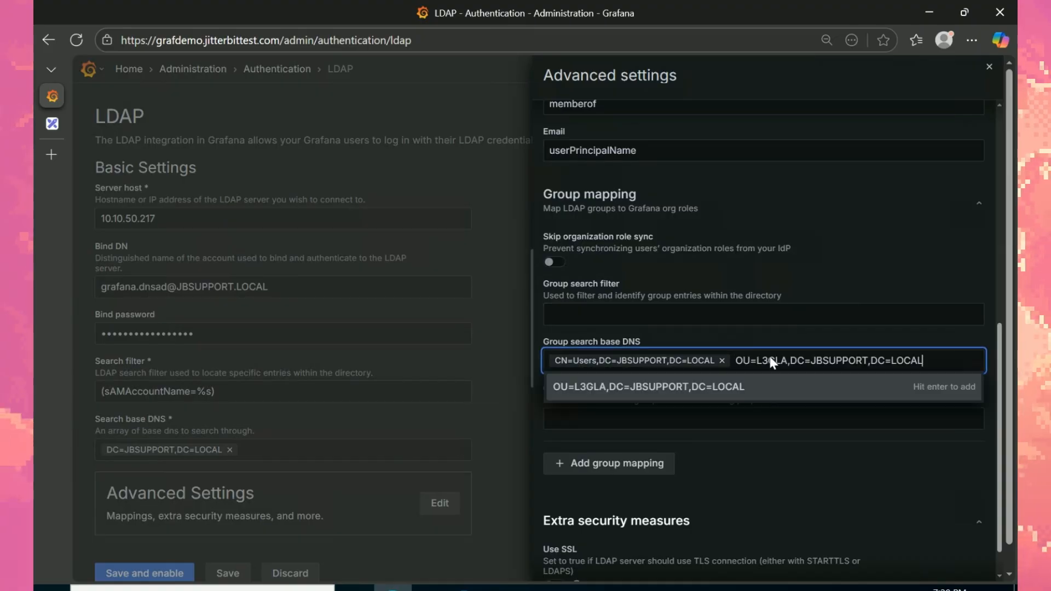
# Step: Add the L3GLA DN as a second group search base and set Group name attribute to sAMAccountName
pyautogui.click(761, 389)
pyautogui.click(671, 418)
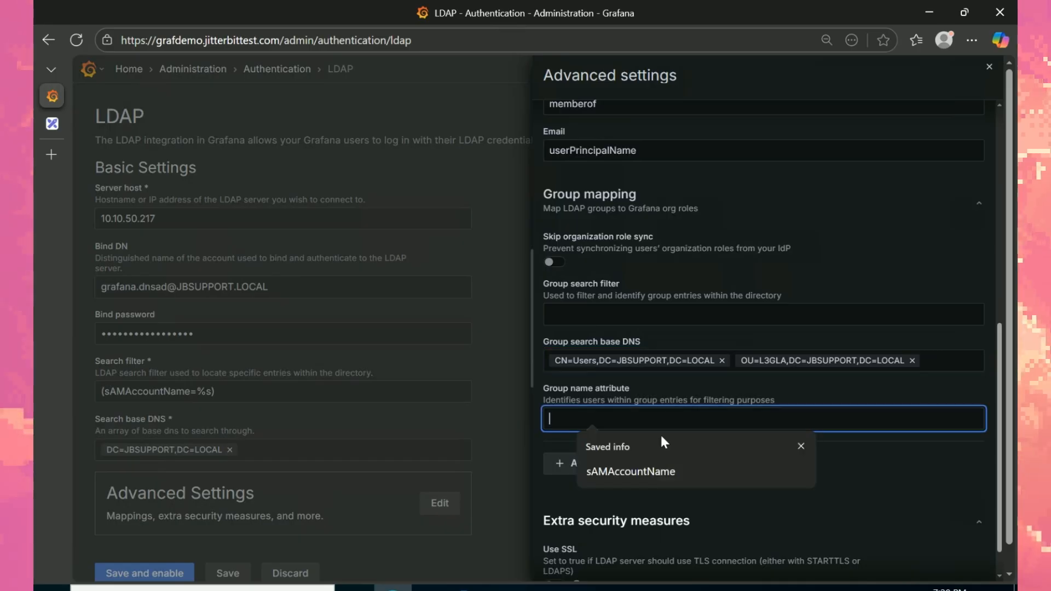
pyautogui.click(650, 471)
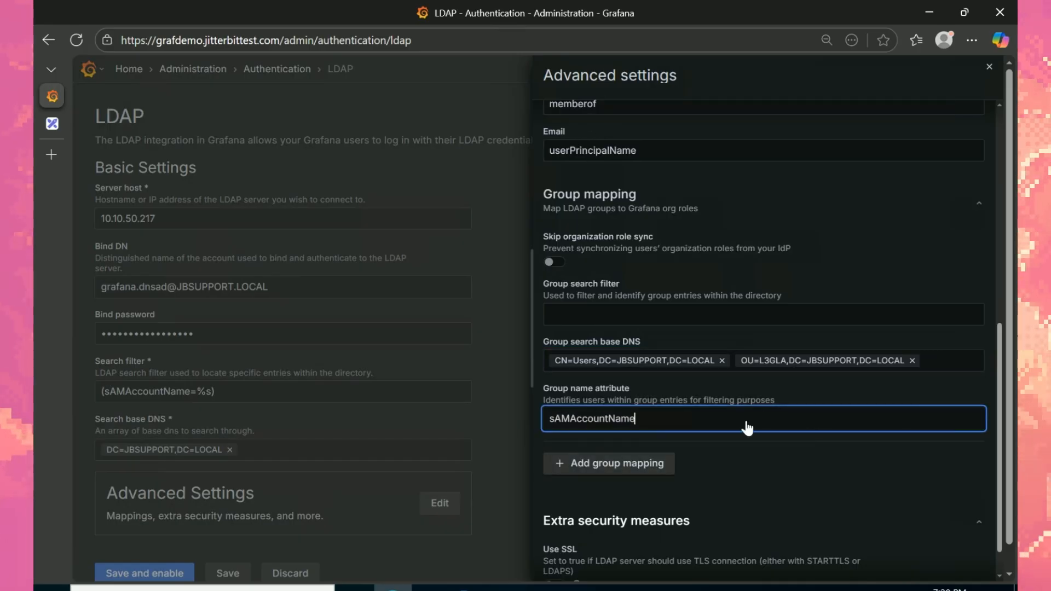
pyautogui.moveTo(998, 415); pyautogui.dragTo(1001, 472)
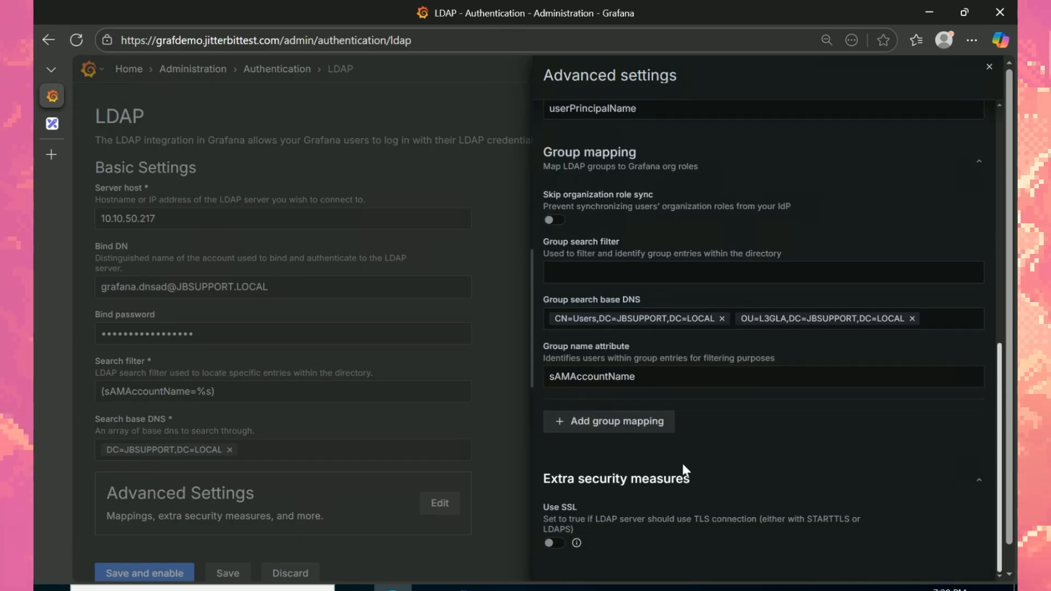
# Step: Add a new group mapping (Org role Viewer, Org ID 1) and select its Group DN field
pyautogui.click(633, 424)
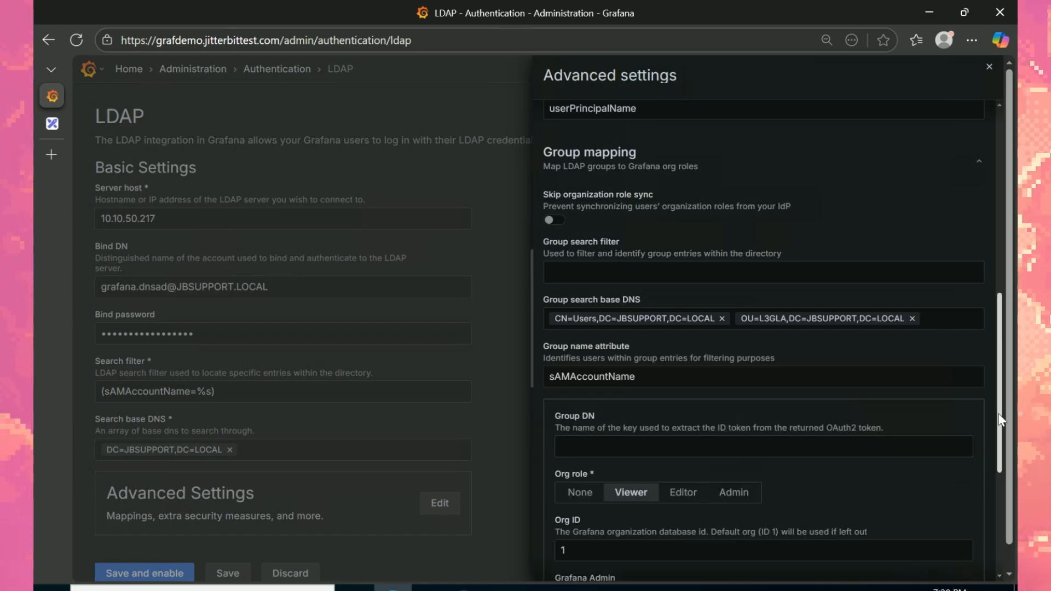
pyautogui.scroll(-1, 1001, 454)
pyautogui.scroll(-2, 1001, 462)
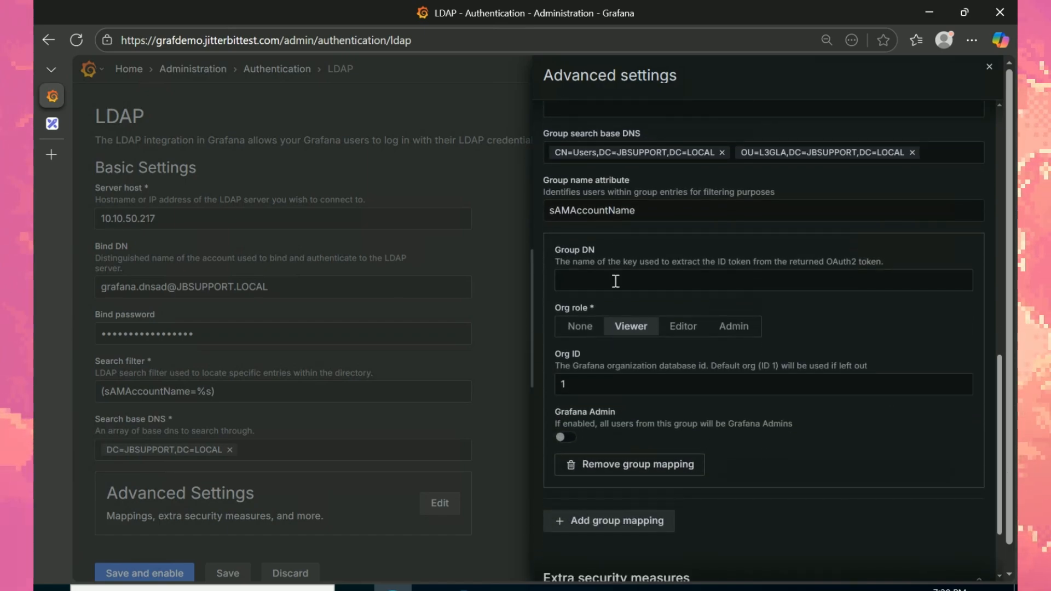
pyautogui.click(633, 276)
pyautogui.click(797, 333)
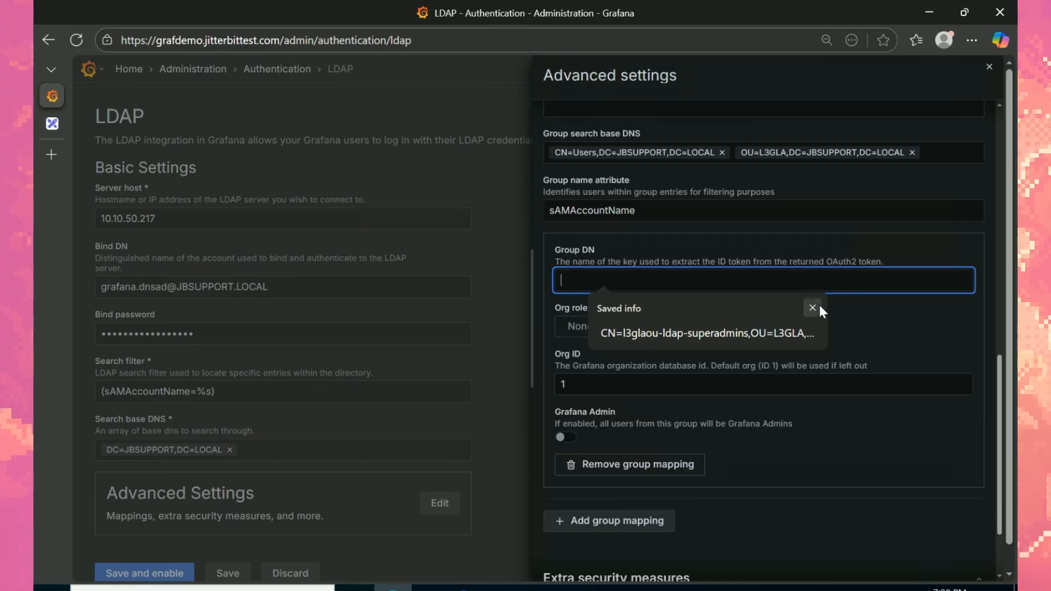
pyautogui.click(813, 308)
pyautogui.click(508, 588)
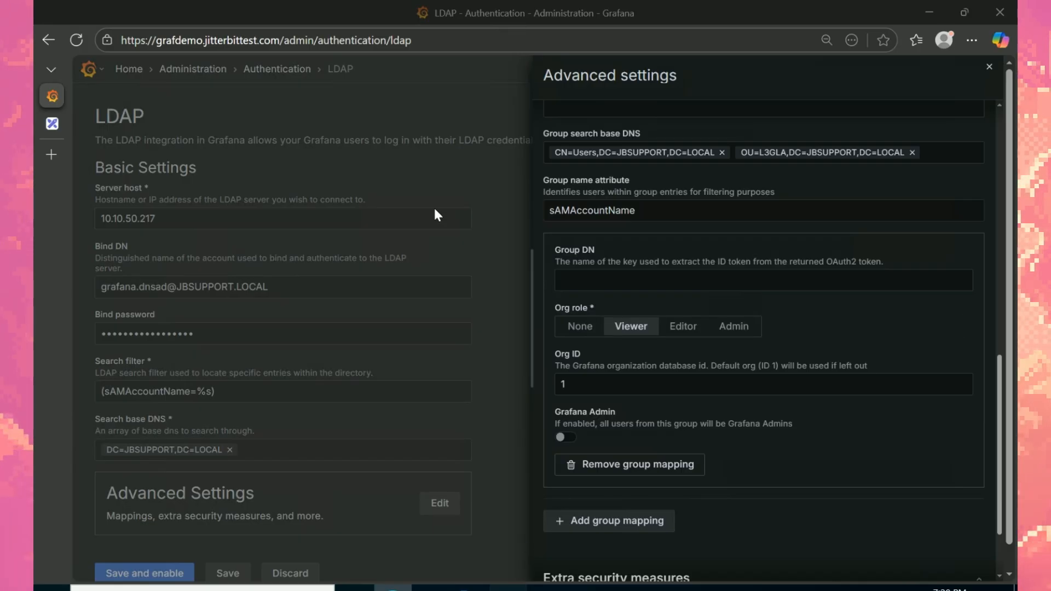
# Step: Create the global security group l3glaou-superadmins in the L3GLA unit
pyautogui.rightClick(320, 143)
pyautogui.moveTo(448, 208)
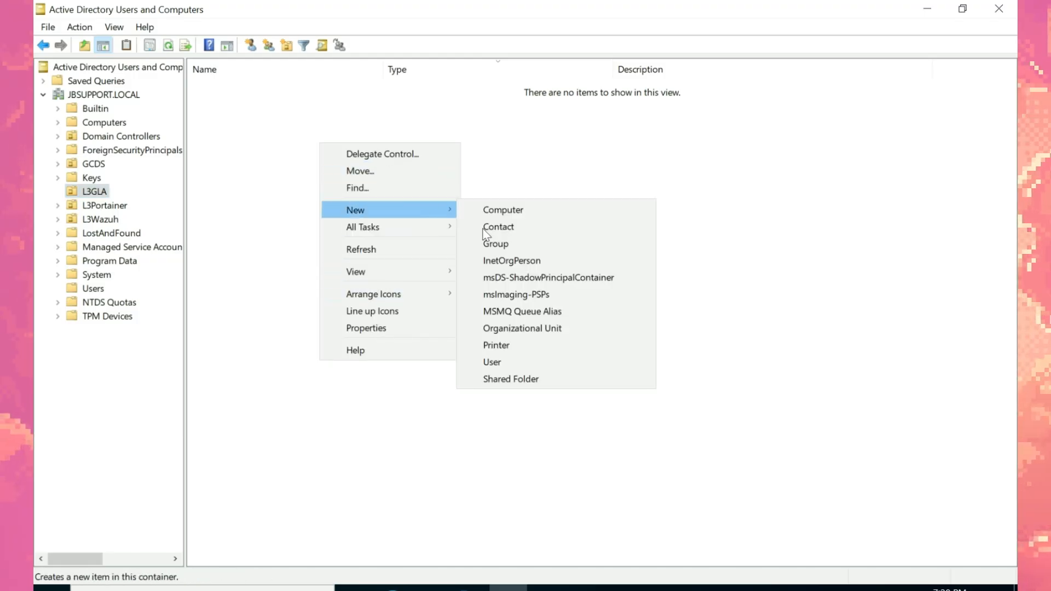
pyautogui.click(527, 234)
pyautogui.click(368, 19)
pyautogui.rightClick(440, 173)
pyautogui.moveTo(540, 241)
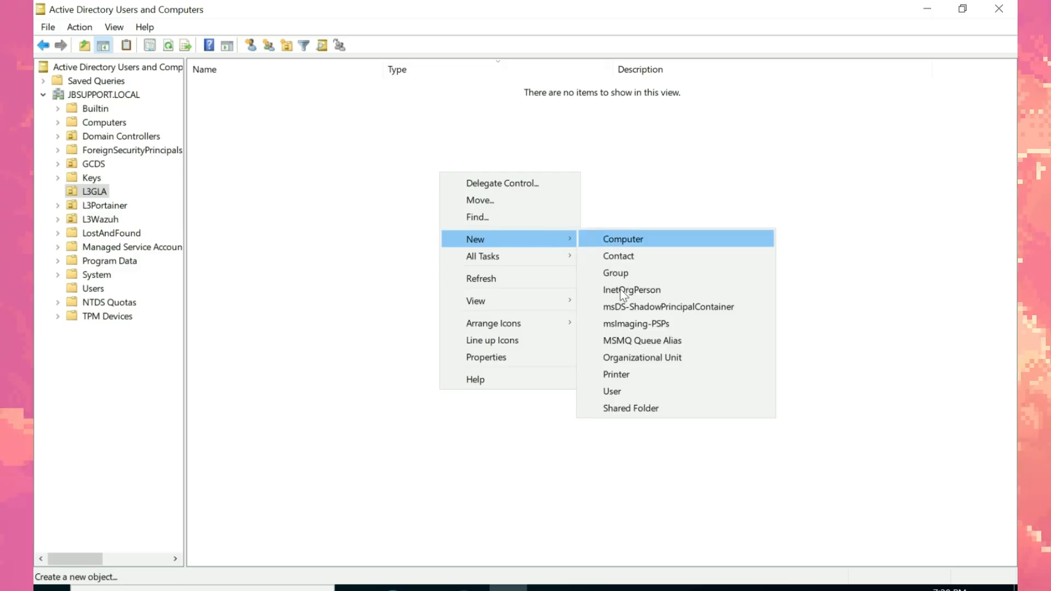
pyautogui.click(624, 279)
pyautogui.moveTo(214, 20); pyautogui.dragTo(435, 151)
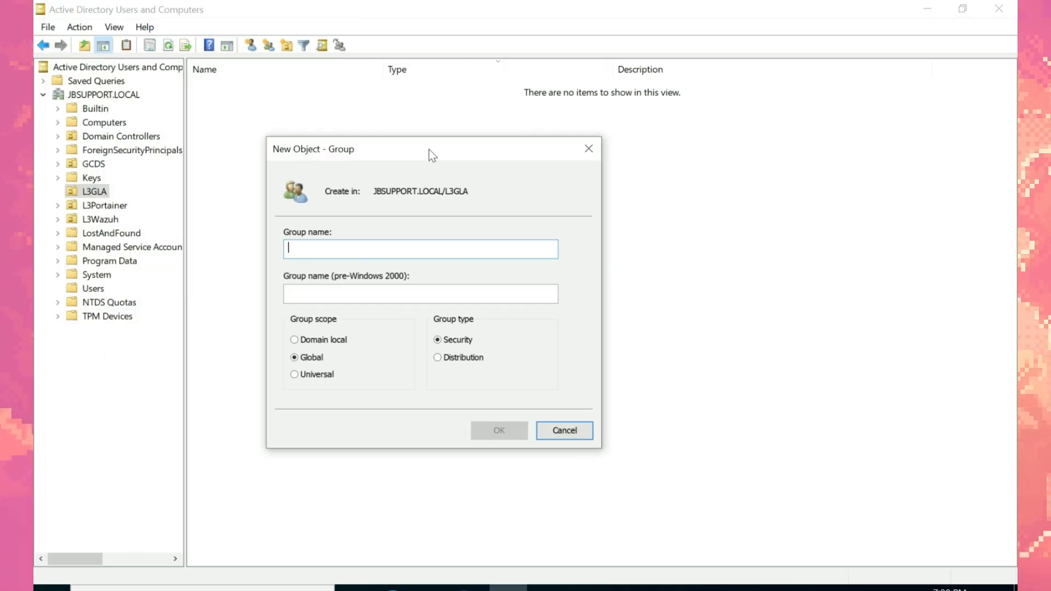
pyautogui.write('ls')
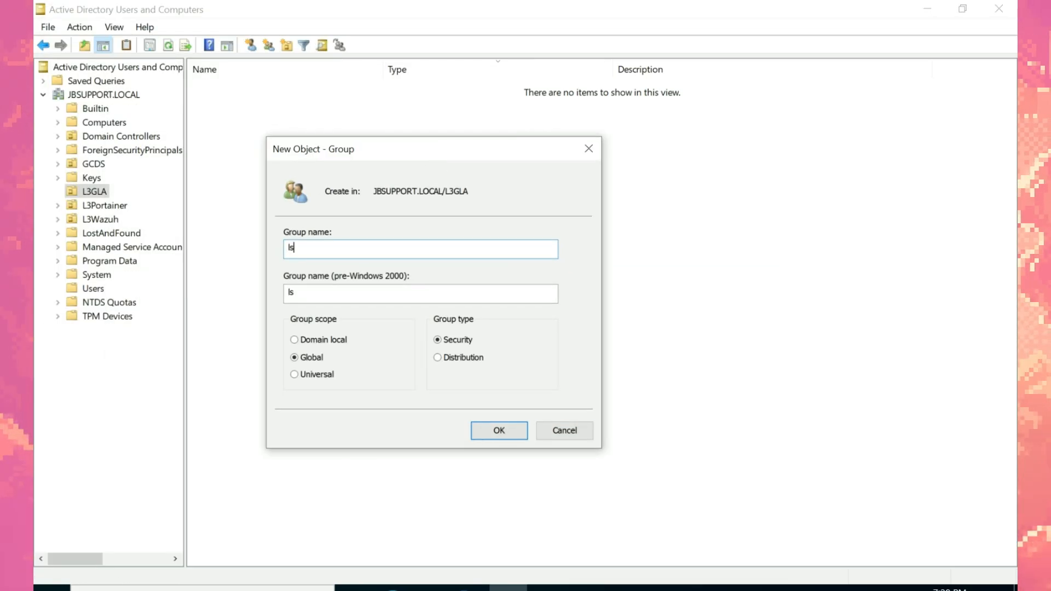
pyautogui.write('o')
pyautogui.press('BackSpace')
pyautogui.press('BackSpace')
pyautogui.press('BackSpace')
pyautogui.write('l')
pyautogui.press('BackSpace')
pyautogui.write('laou-superadmins')
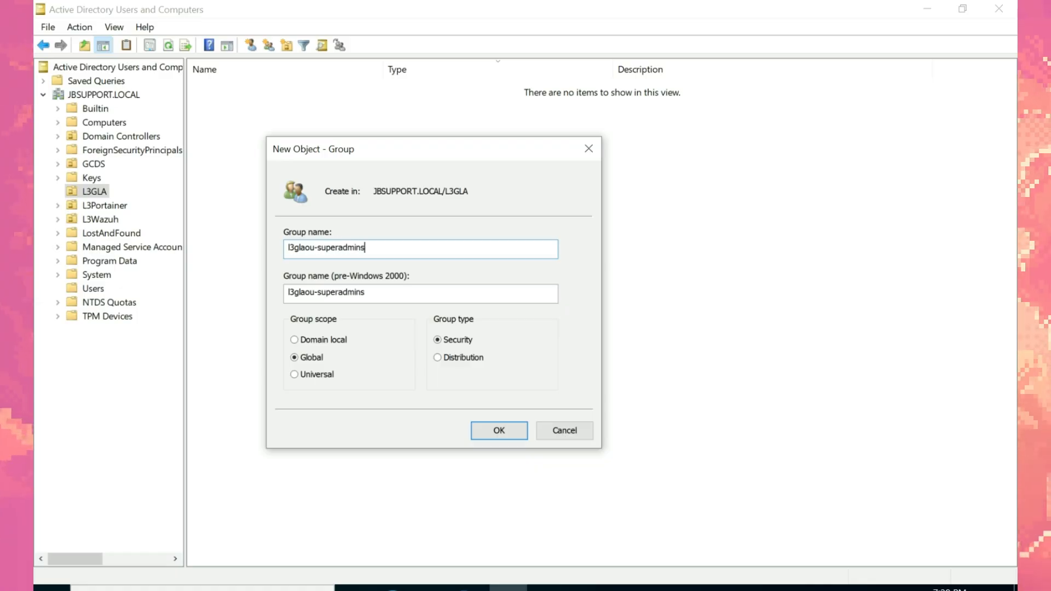
pyautogui.click(482, 429)
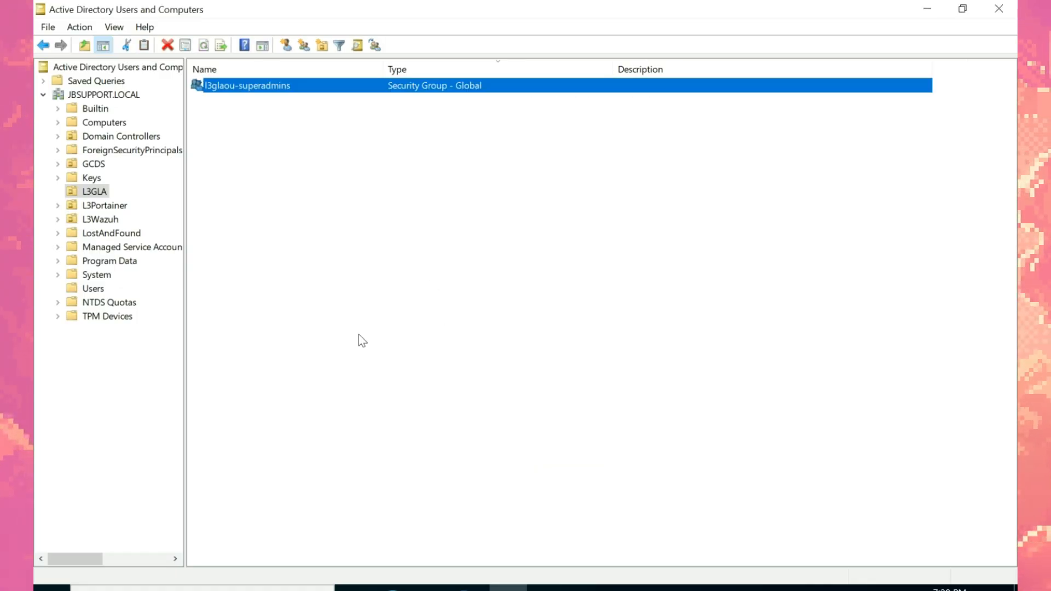
# Step: Copy the l3glaou-superadmins group's distinguishedName from its Attribute Editor
pyautogui.rightClick(317, 87)
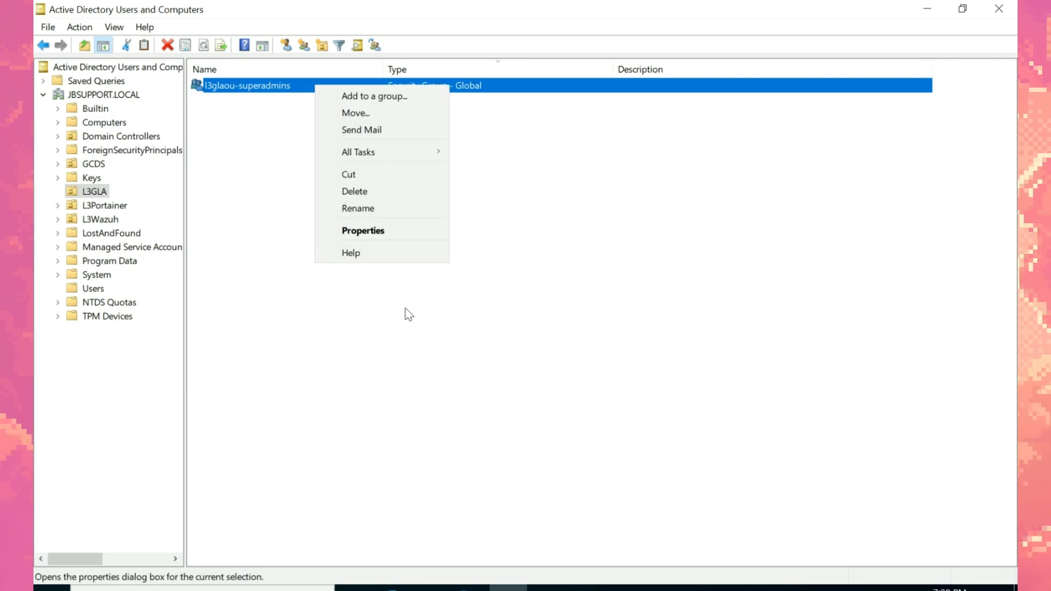
pyautogui.click(393, 230)
pyautogui.click(651, 155)
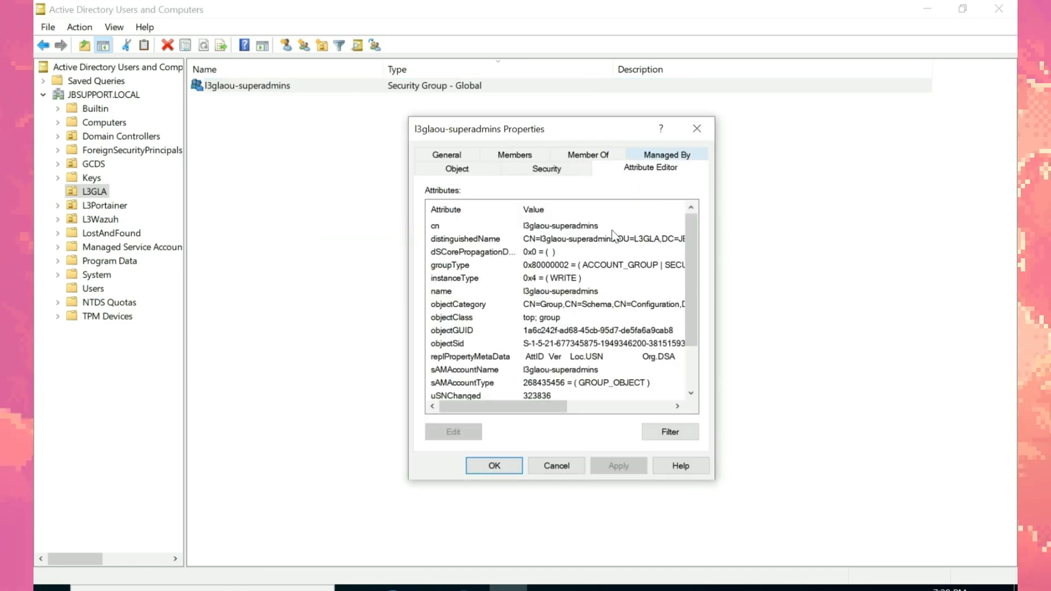
pyautogui.doubleClick(580, 239)
pyautogui.hotkey('ctrl', 'c')
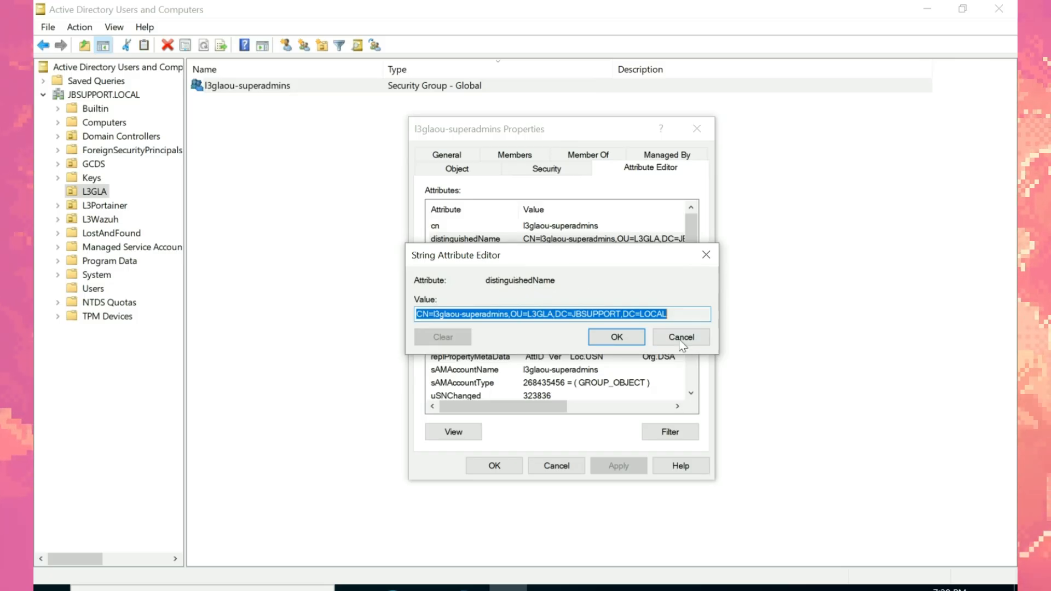
pyautogui.click(681, 341)
pyautogui.hotkey('alt', 'Tab')
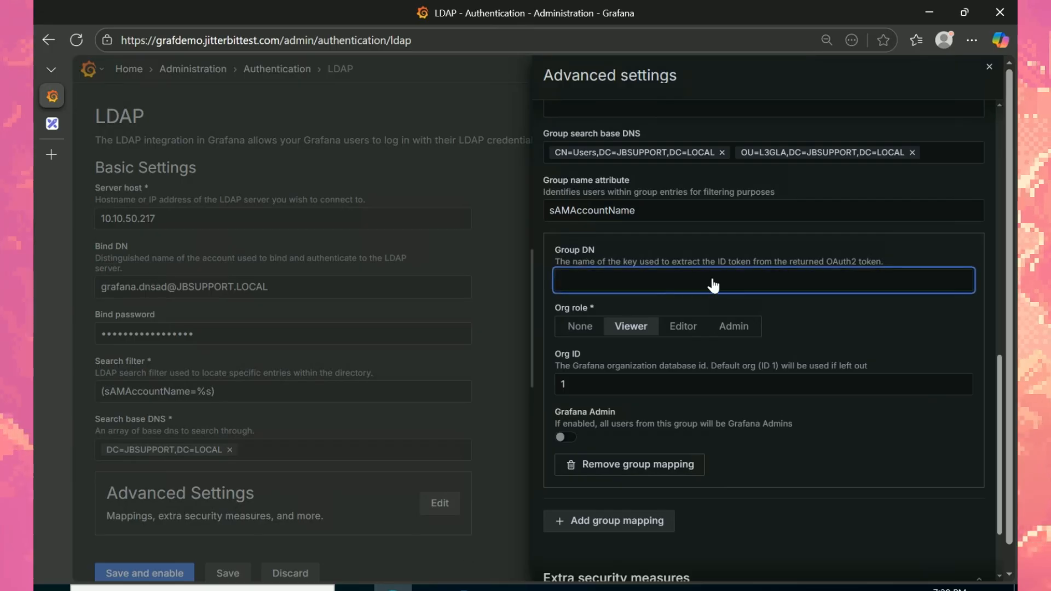
# Step: Paste the l3glaou-superadmins DN into the first group mapping and give it the Admin role
pyautogui.hotkey('ctrl', 'v')
pyautogui.click(733, 328)
pyautogui.click(901, 286)
pyautogui.click(586, 438)
pyautogui.scroll(-2, 1000, 417)
# Step: Add a second, empty group mapping and start on its Group DN field
pyautogui.click(633, 422)
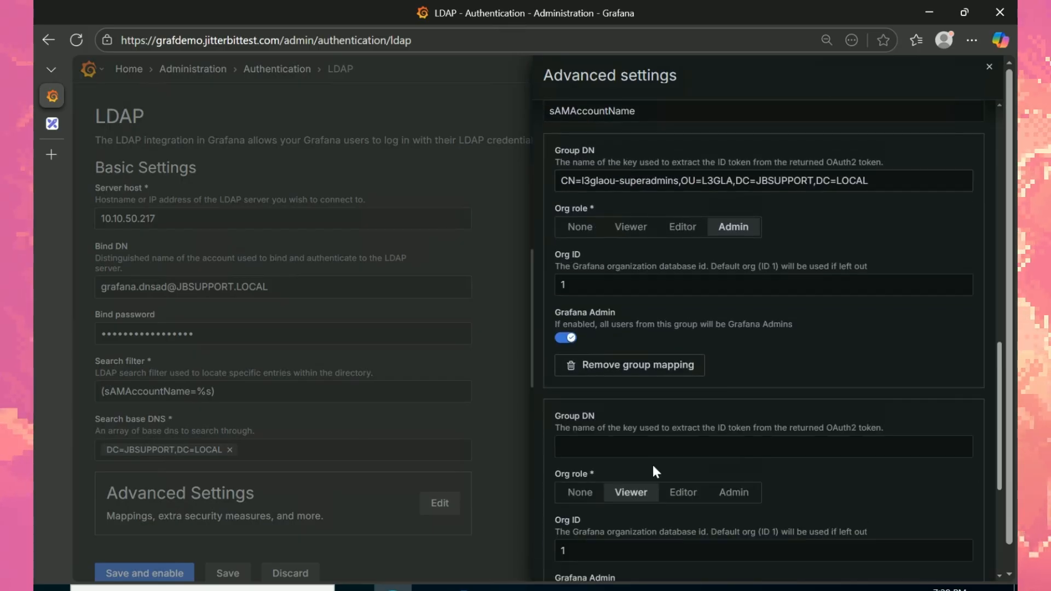
pyautogui.click(625, 446)
pyautogui.hotkey('alt', 'Tab')
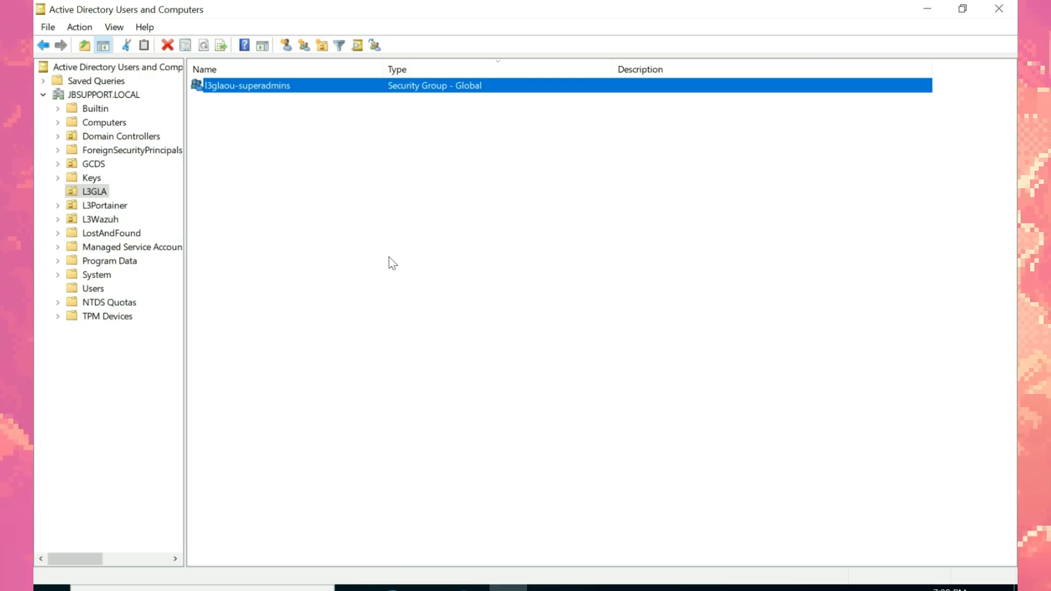
# Step: Create a new group named l3gla-viewer in the L3GLA container
pyautogui.rightClick(348, 181)
pyautogui.moveTo(455, 246)
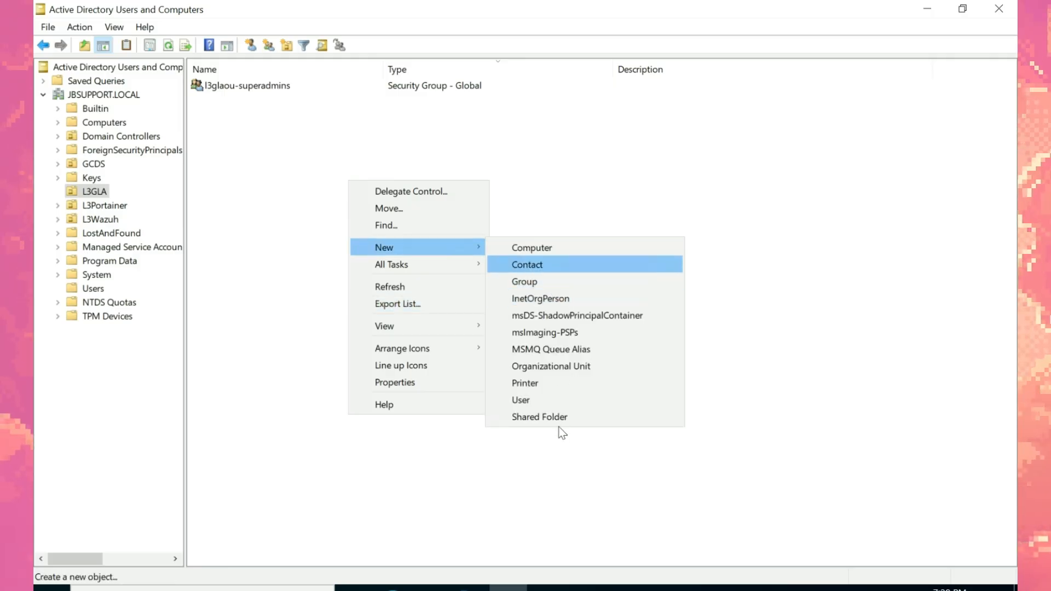
pyautogui.click(542, 282)
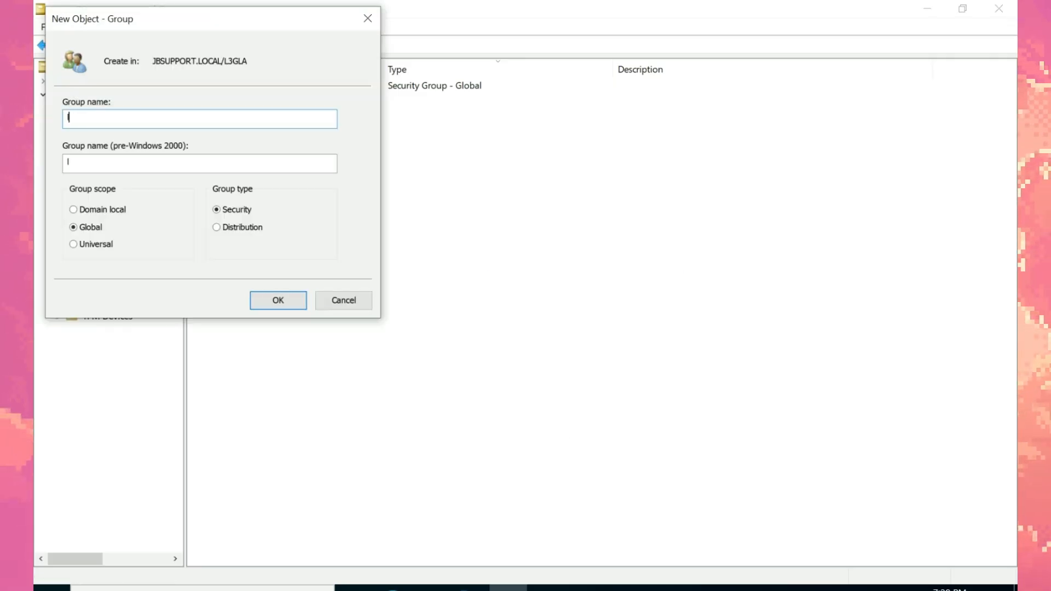
pyautogui.write('l3glaviewer')
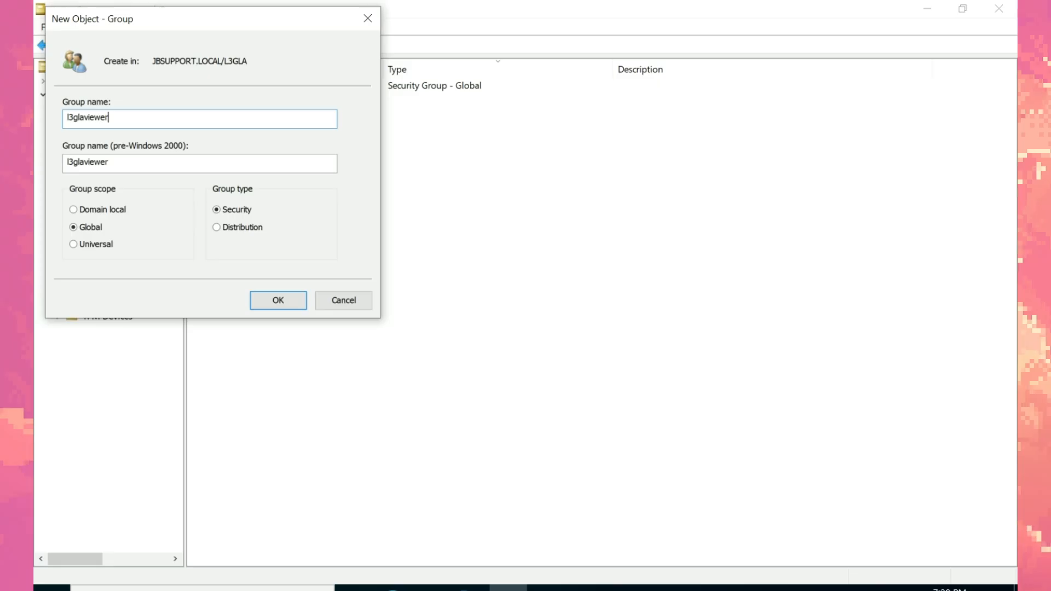
pyautogui.write('-')
pyautogui.press('BackSpace')
pyautogui.press('Left')
pyautogui.press('Left')
pyautogui.press('Left')
pyautogui.press('Left')
pyautogui.press('Left')
pyautogui.press('Left')
pyautogui.write('-')
pyautogui.press('Return')
# Step: Copy the l3gla-viewer group's distinguishedName from its Attribute Editor
pyautogui.rightClick(374, 173)
pyautogui.click(269, 104)
pyautogui.rightClick(284, 104)
pyautogui.press('Up')
pyautogui.press('Up')
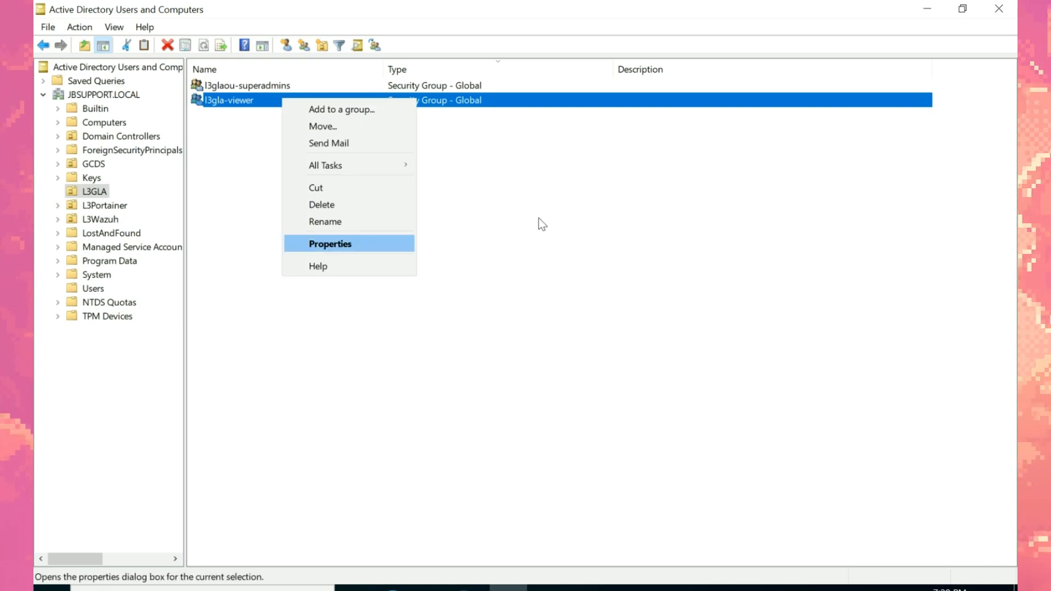
pyautogui.press('Return')
pyautogui.click(673, 176)
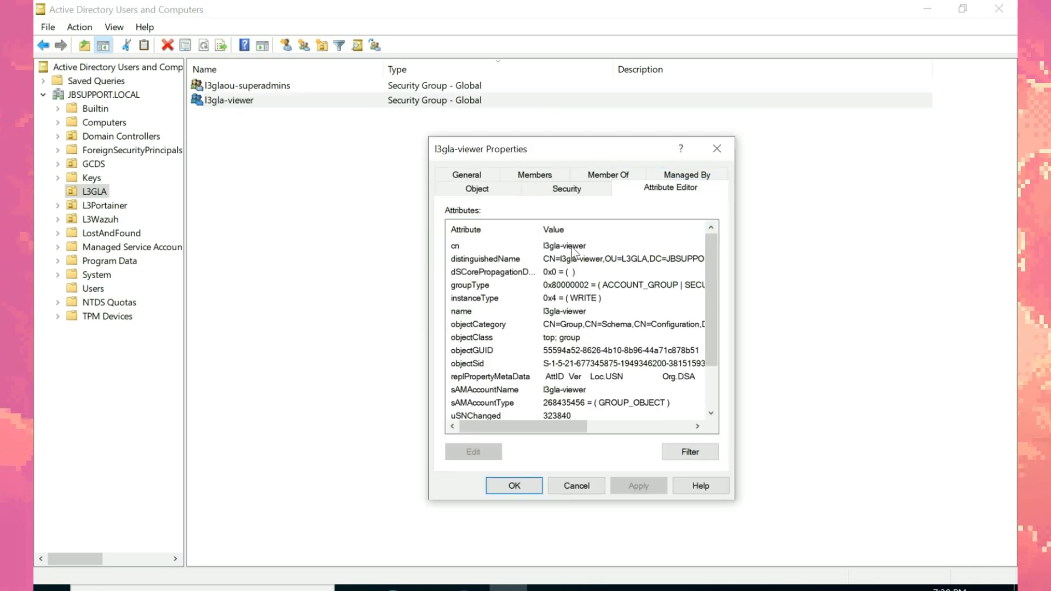
pyautogui.doubleClick(647, 259)
pyautogui.hotkey('ctrl', 'c')
pyautogui.click(702, 357)
pyautogui.hotkey('alt', 'Tab')
# Step: Paste the l3gla-viewer DN into the Viewer mapping, close the drawer, and save and enable LDAP
pyautogui.hotkey('ctrl', 'v')
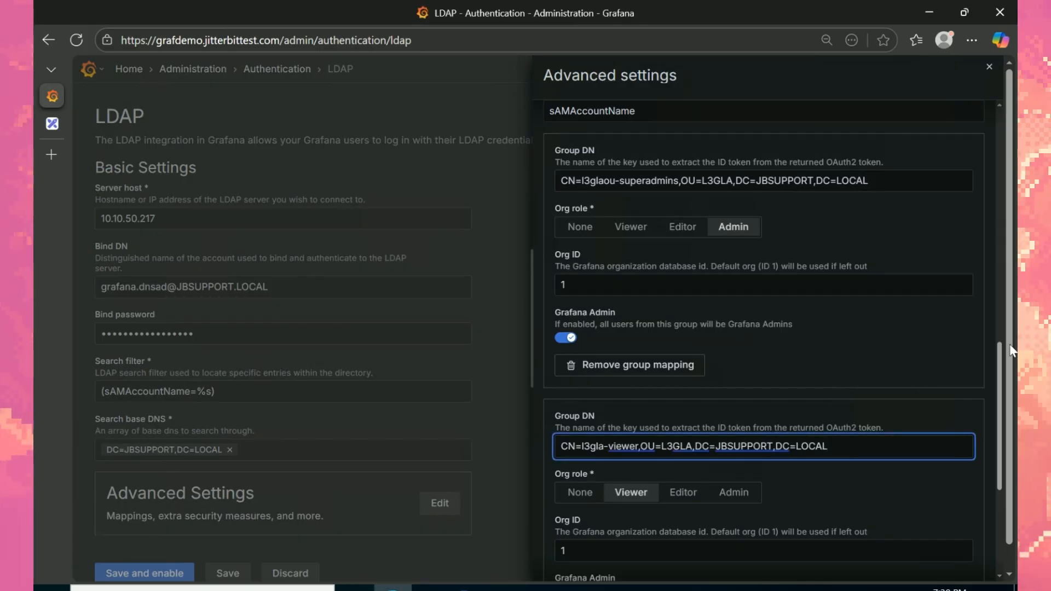
pyautogui.scroll(-4, 640, 310)
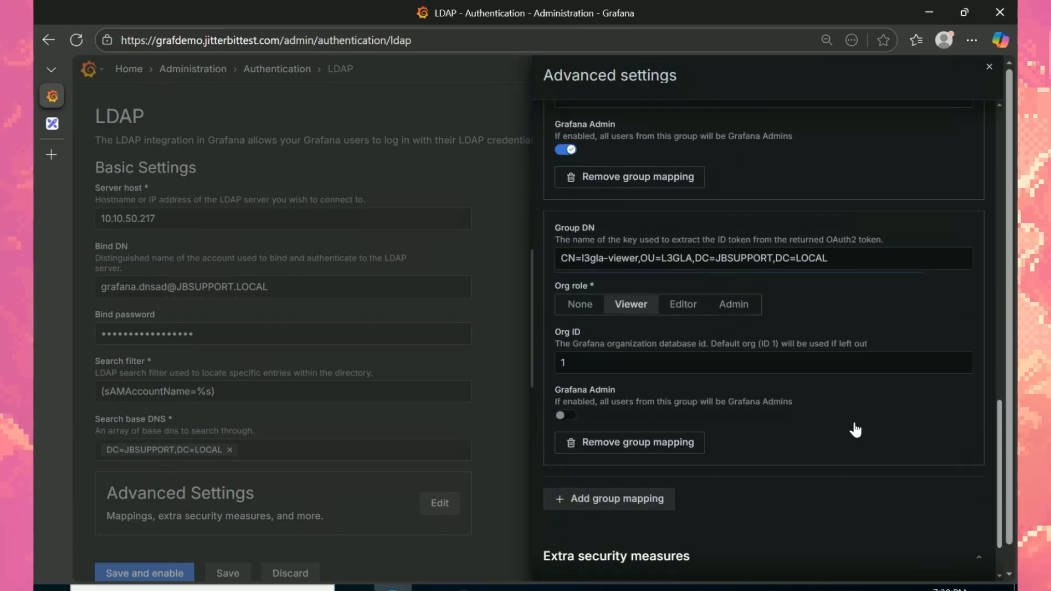
pyautogui.scroll(-2, 1004, 484)
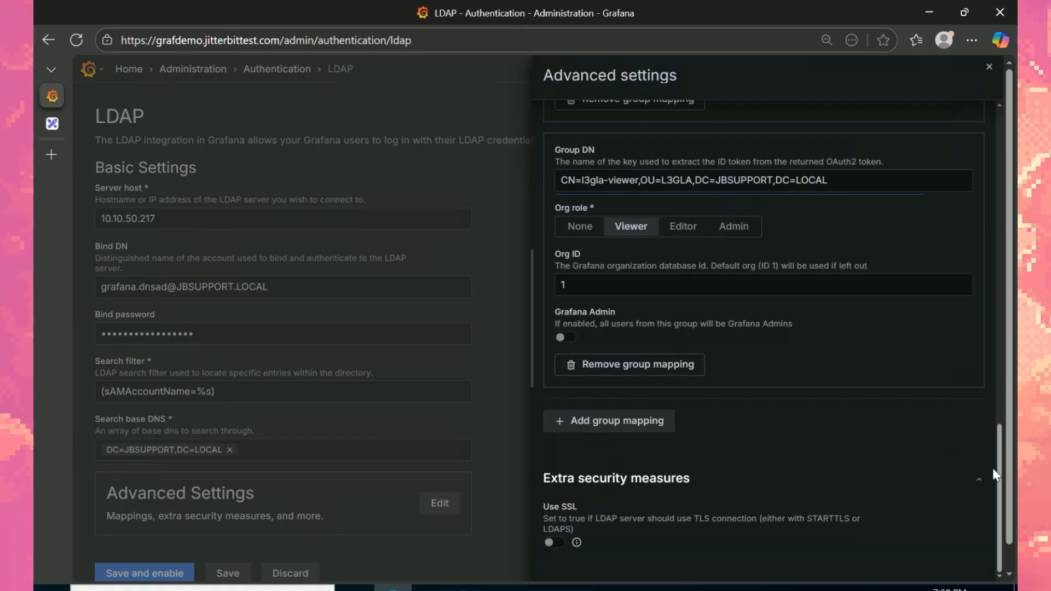
pyautogui.moveTo(994, 468); pyautogui.dragTo(996, 96)
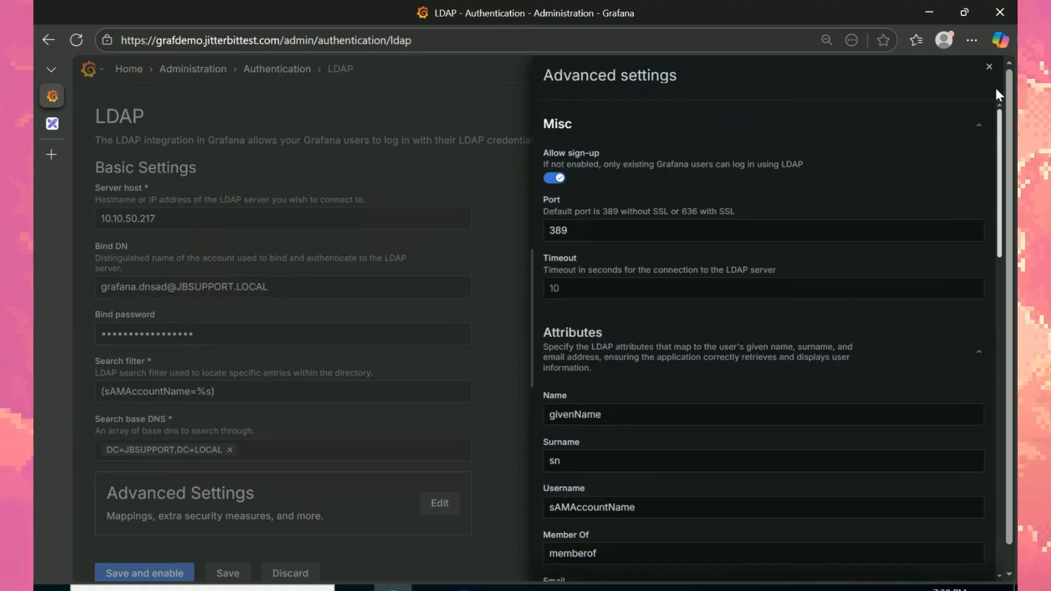
pyautogui.click(989, 66)
pyautogui.click(193, 572)
# Step: Reopen the LDAP settings and advanced drawer to verify the saved configuration
pyautogui.click(630, 280)
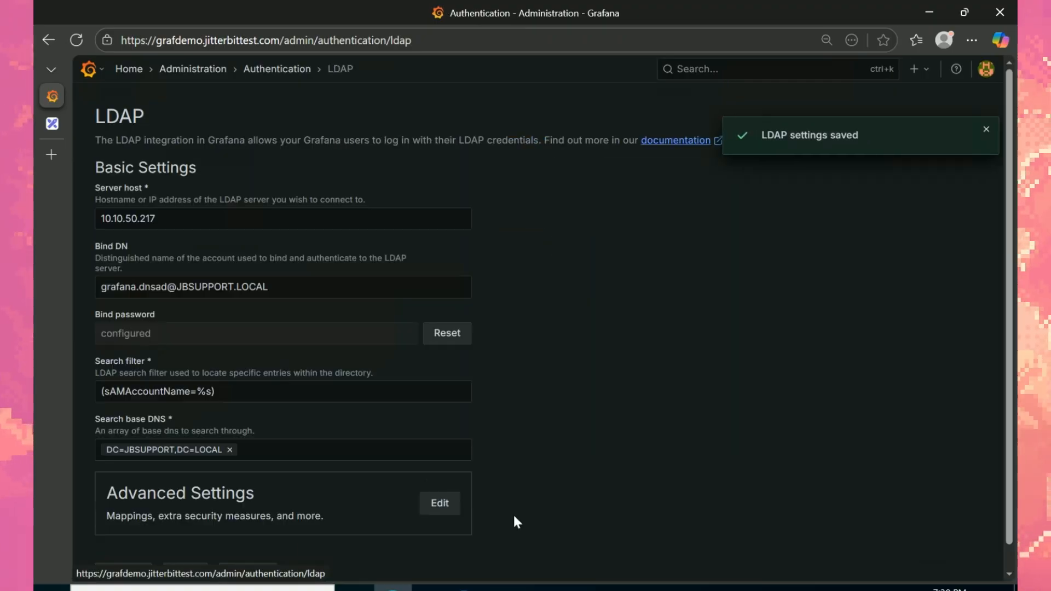
pyautogui.scroll(-1, 873, 356)
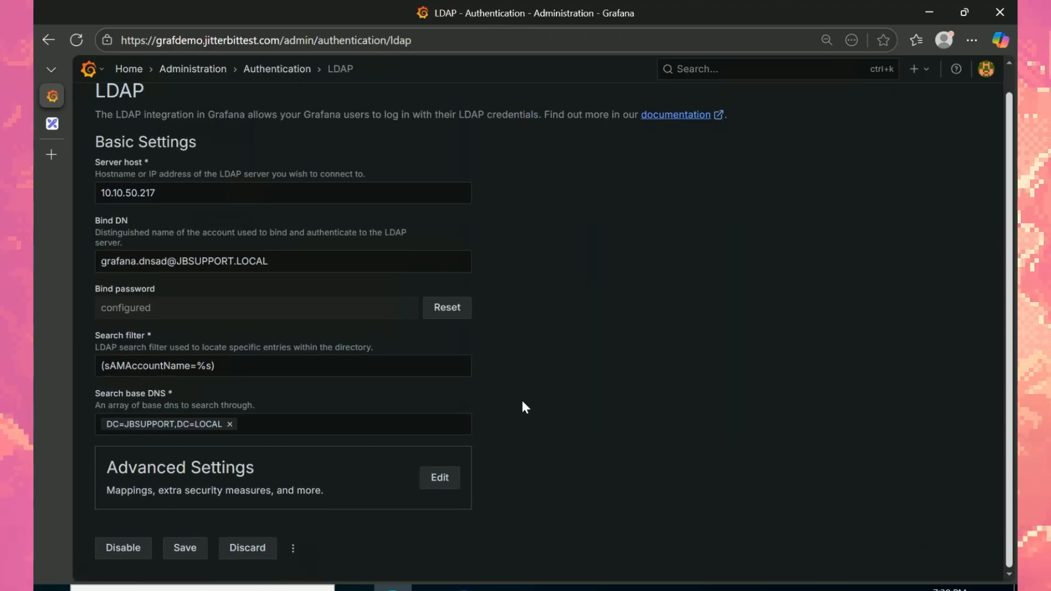
pyautogui.click(440, 477)
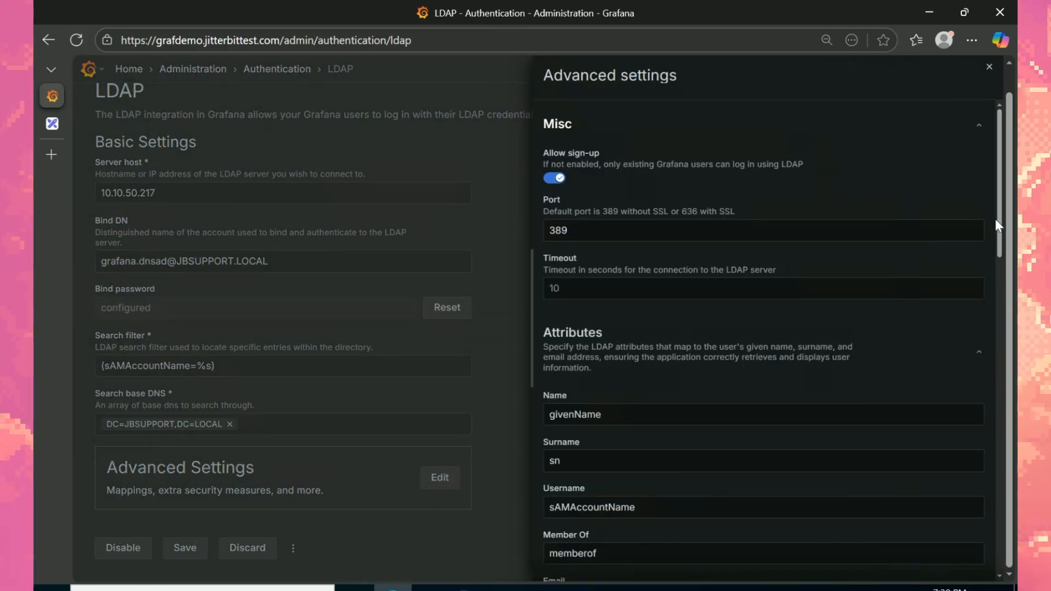
pyautogui.moveTo(996, 219)
pyautogui.mouseDown()
pyautogui.moveTo(1014, 506)
pyautogui.moveTo(1012, 216)
pyautogui.mouseUp()
pyautogui.click(470, 158)
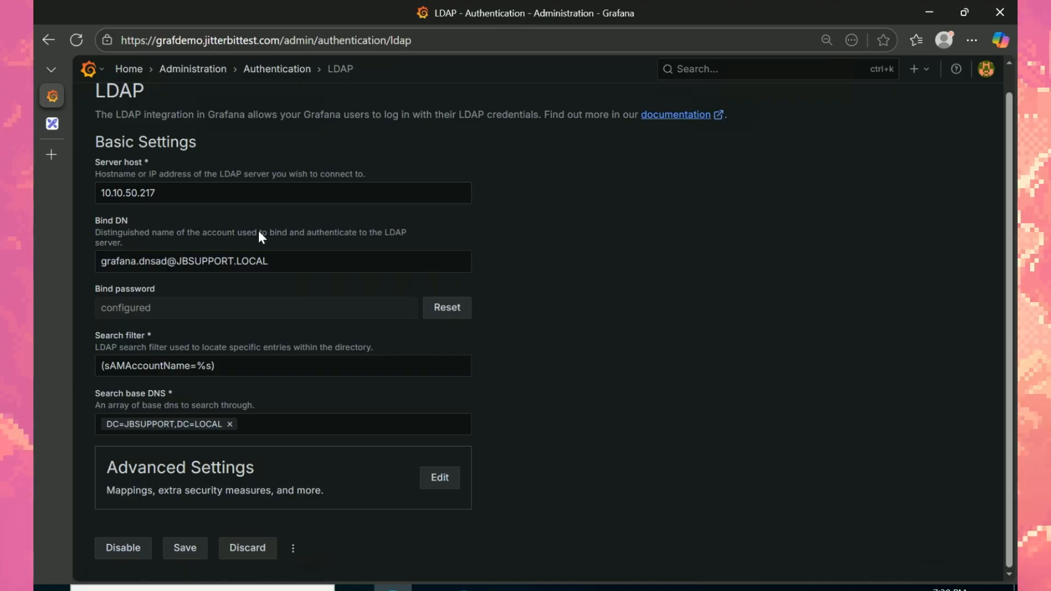
pyautogui.click(281, 71)
pyautogui.click(508, 589)
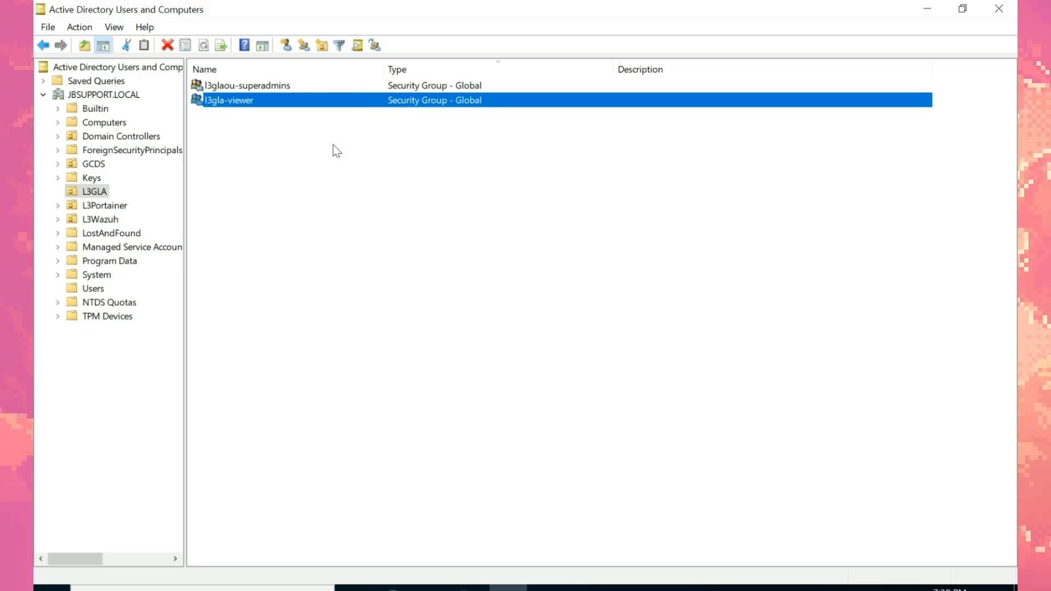
pyautogui.click(283, 88)
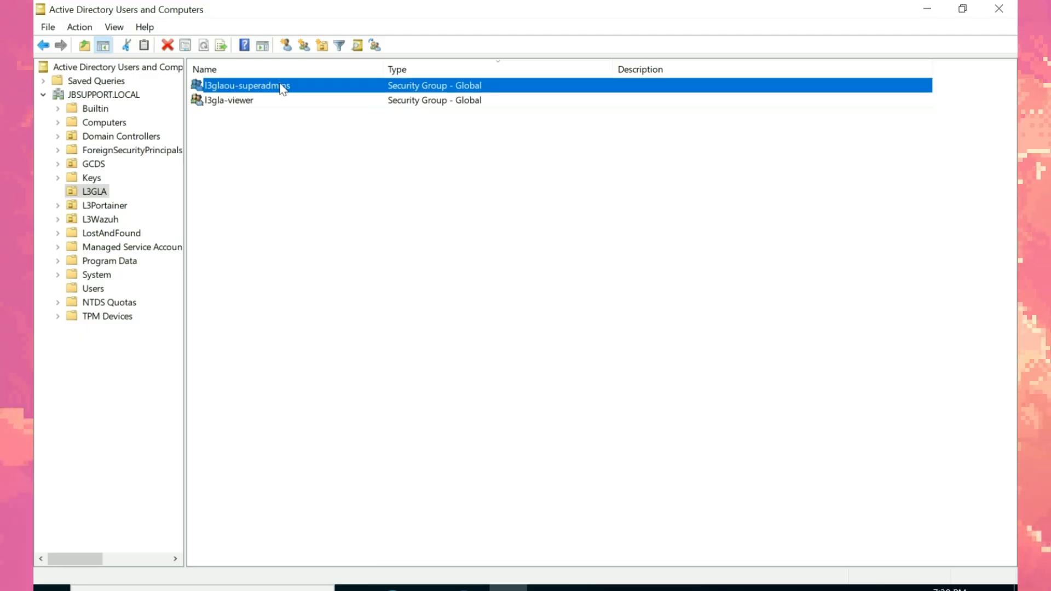
# Step: Begin creating a new gla admin user in L3GLA and enter its name details
pyautogui.rightClick(283, 88)
pyautogui.click(672, 282)
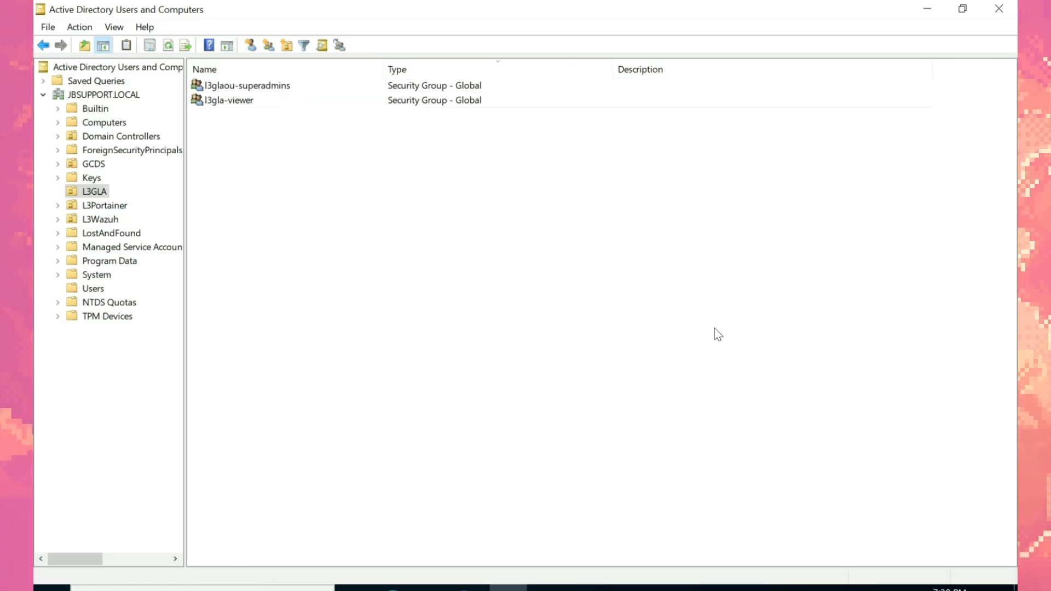
pyautogui.rightClick(673, 282)
pyautogui.moveTo(728, 263)
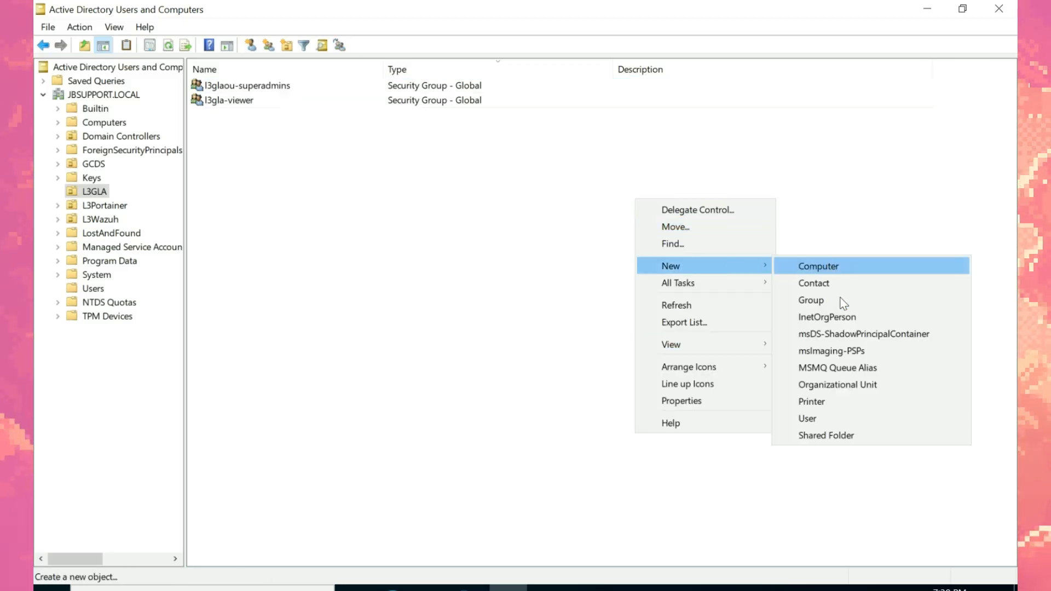
pyautogui.click(851, 418)
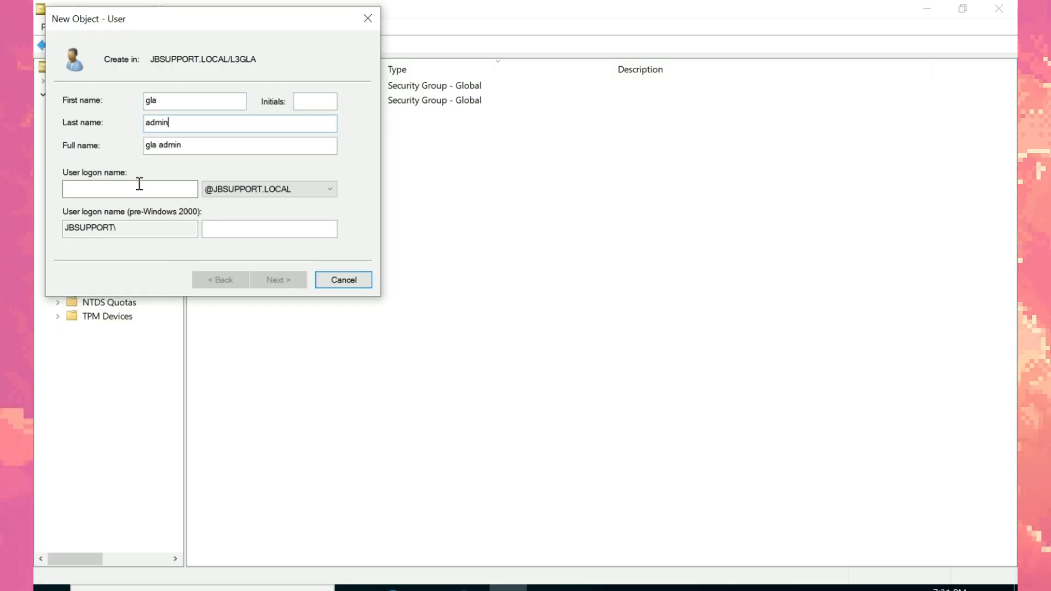
pyautogui.write('gla.admin')
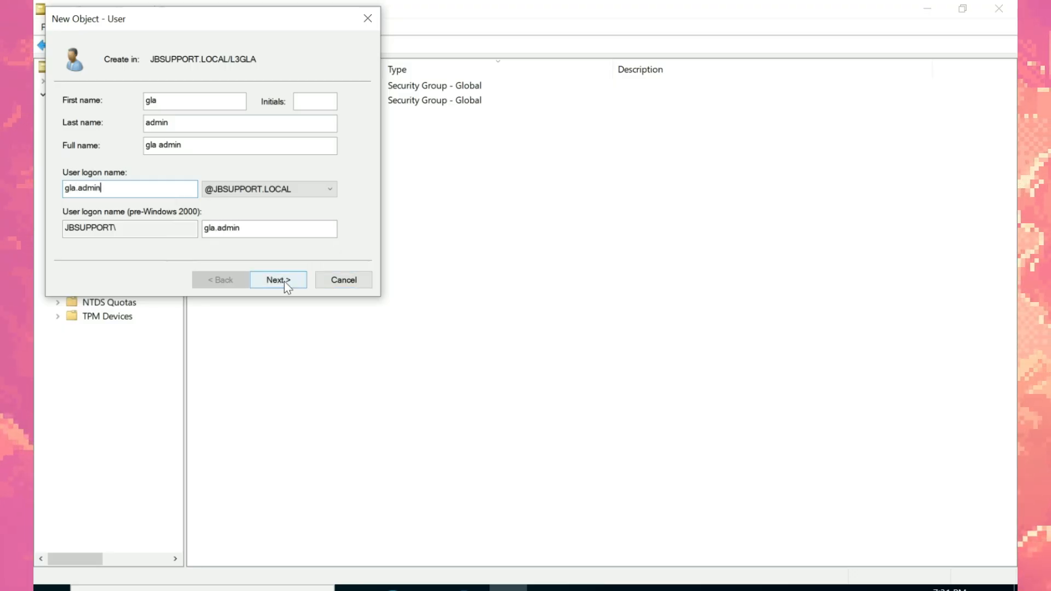
pyautogui.click(393, 588)
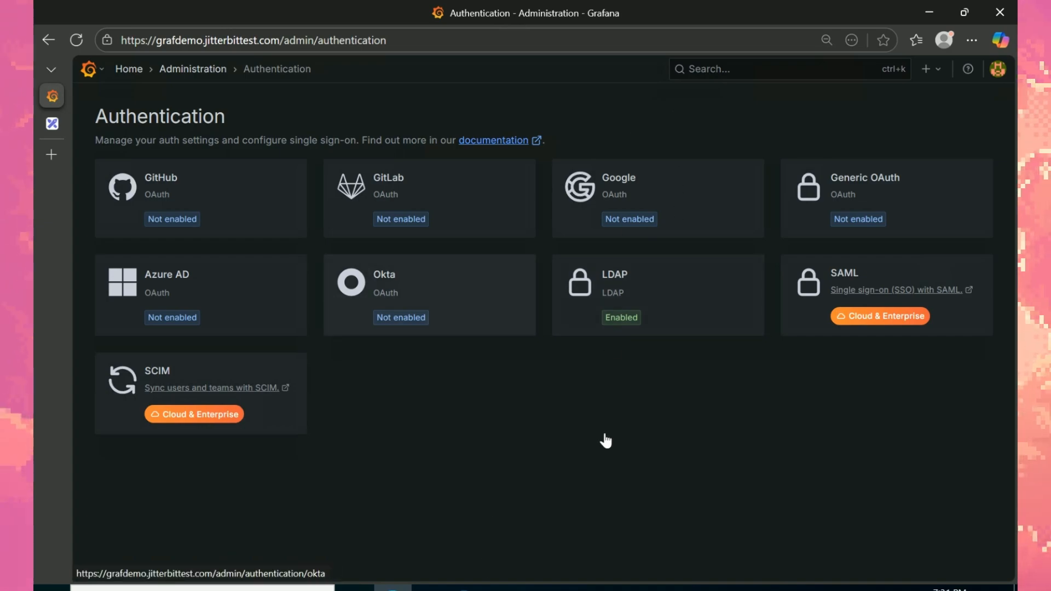
pyautogui.click(507, 588)
# Step: Set the user's password and untick 'User must change password at next logon'
pyautogui.click(270, 279)
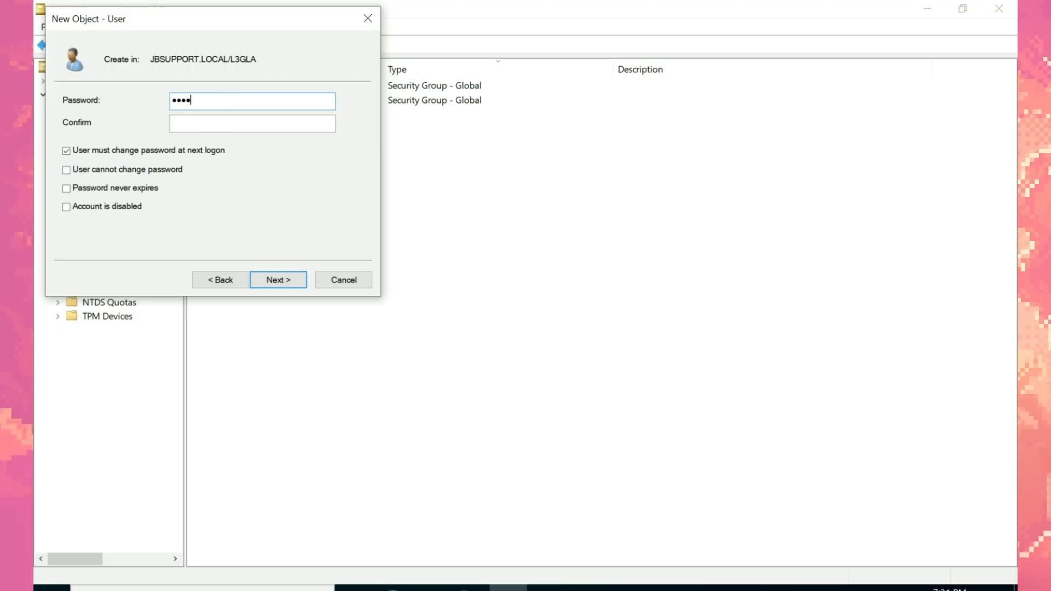
pyautogui.click(261, 126)
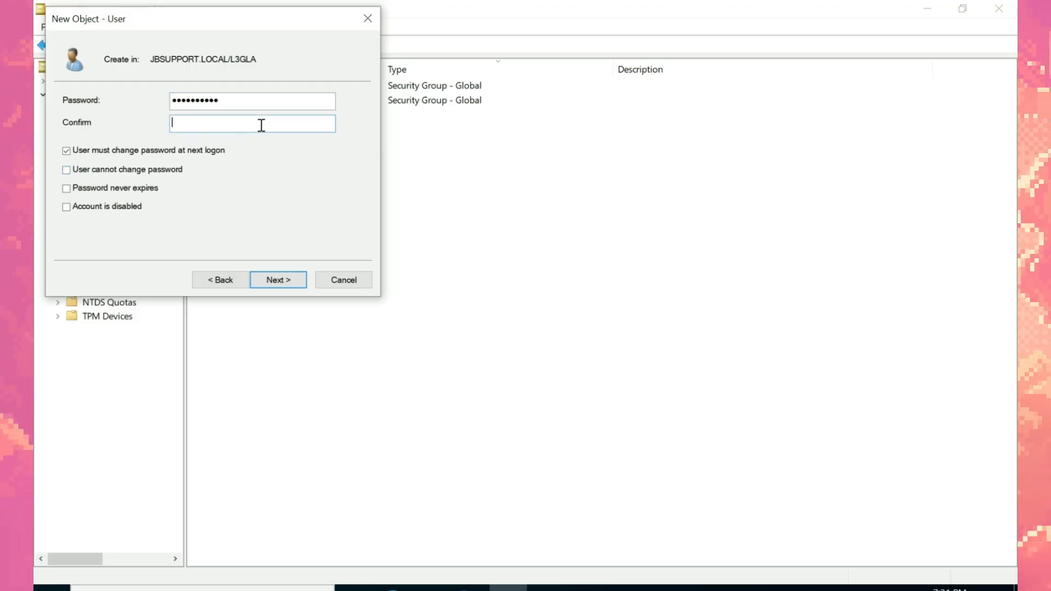
pyautogui.click(66, 151)
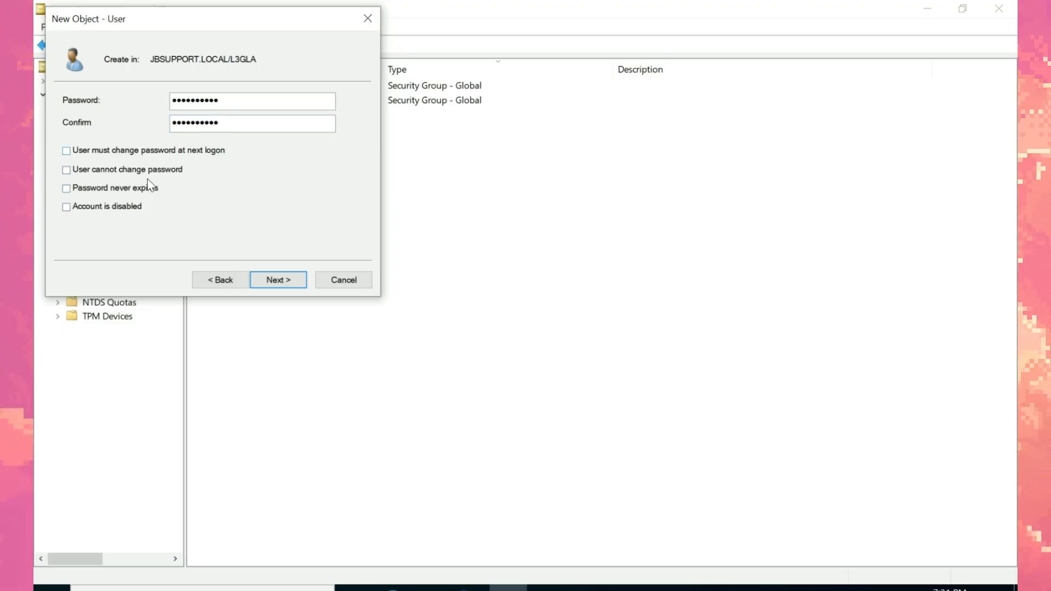
pyautogui.press('Return')
pyautogui.press('Return')
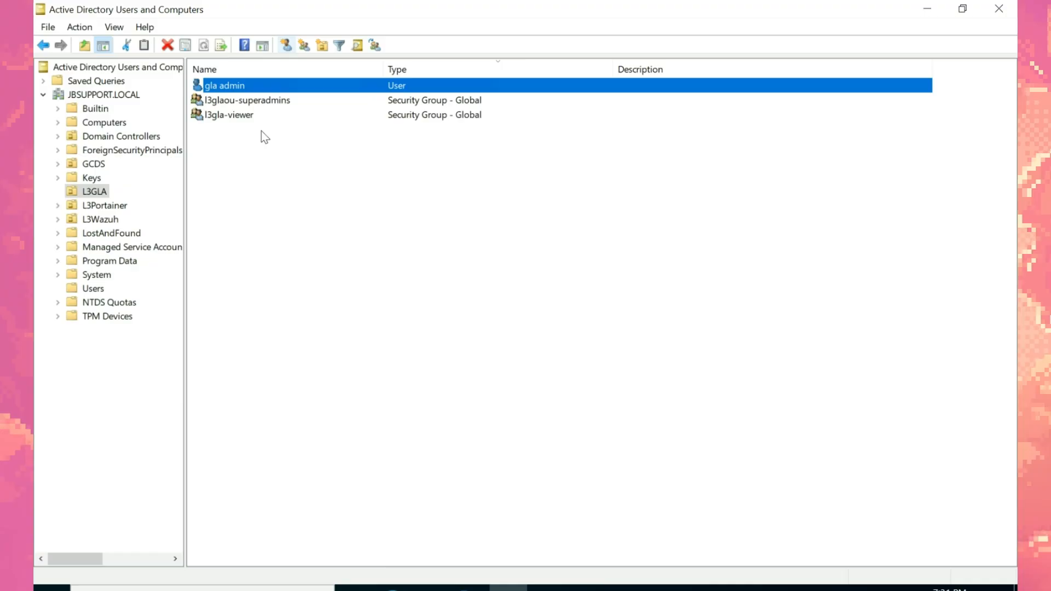
pyautogui.hotkey('alt', 'Tab')
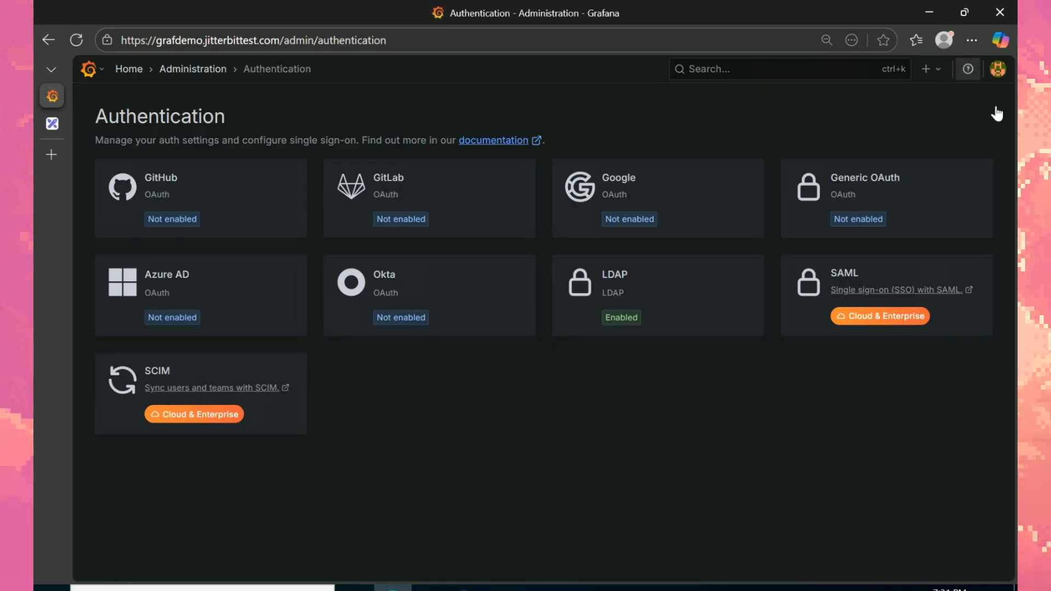
# Step: Sign out of Grafana and autofill the saved gla admin login
pyautogui.click(996, 79)
pyautogui.click(929, 275)
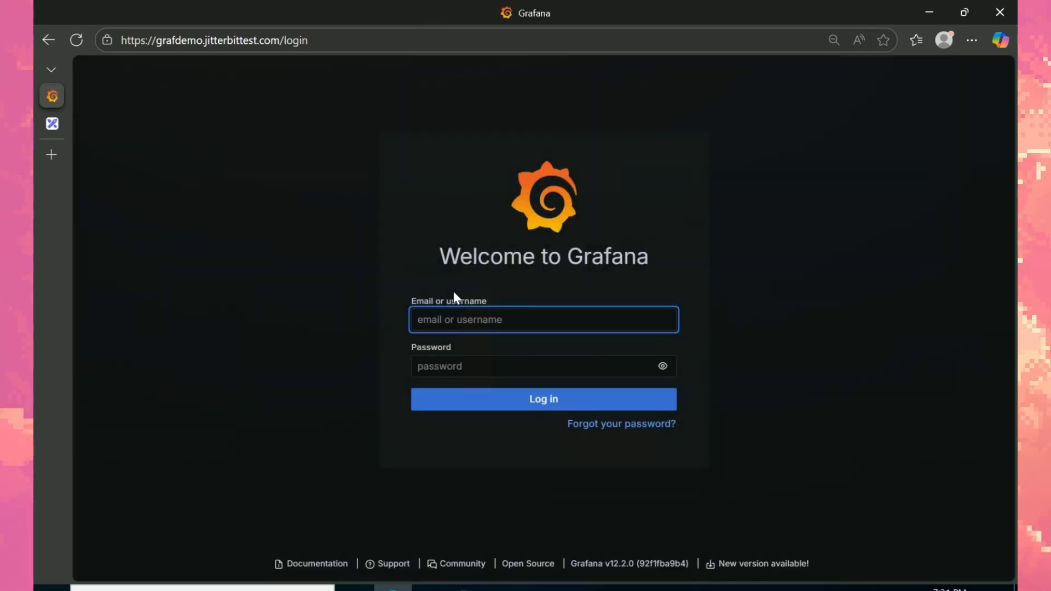
pyautogui.click(471, 317)
pyautogui.click(533, 416)
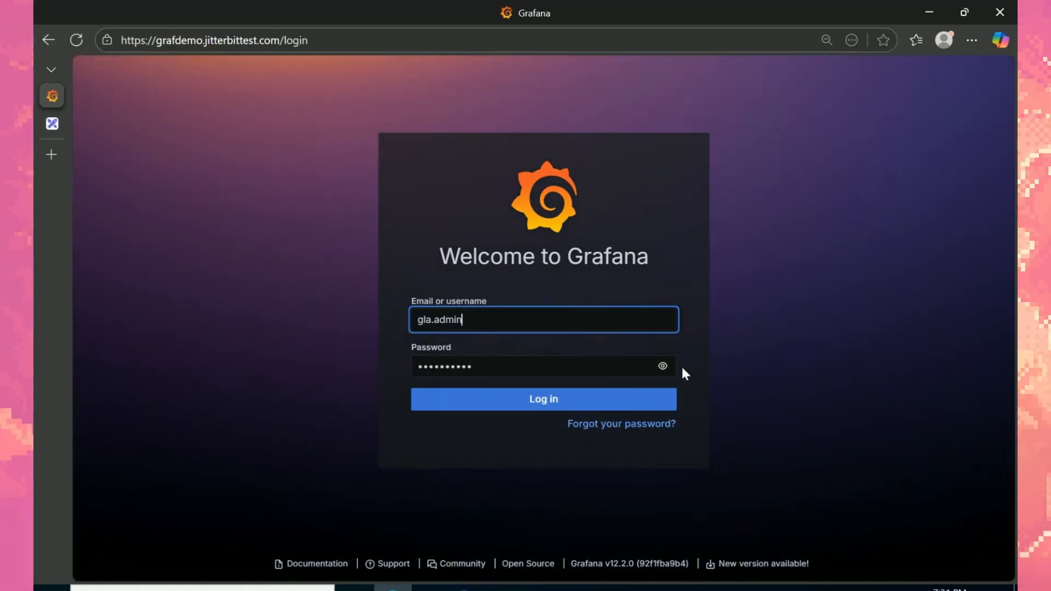
# Step: Enter the AD account's password and submit; Grafana rejects it as invalid
pyautogui.hotkey('ctrl', 'a')
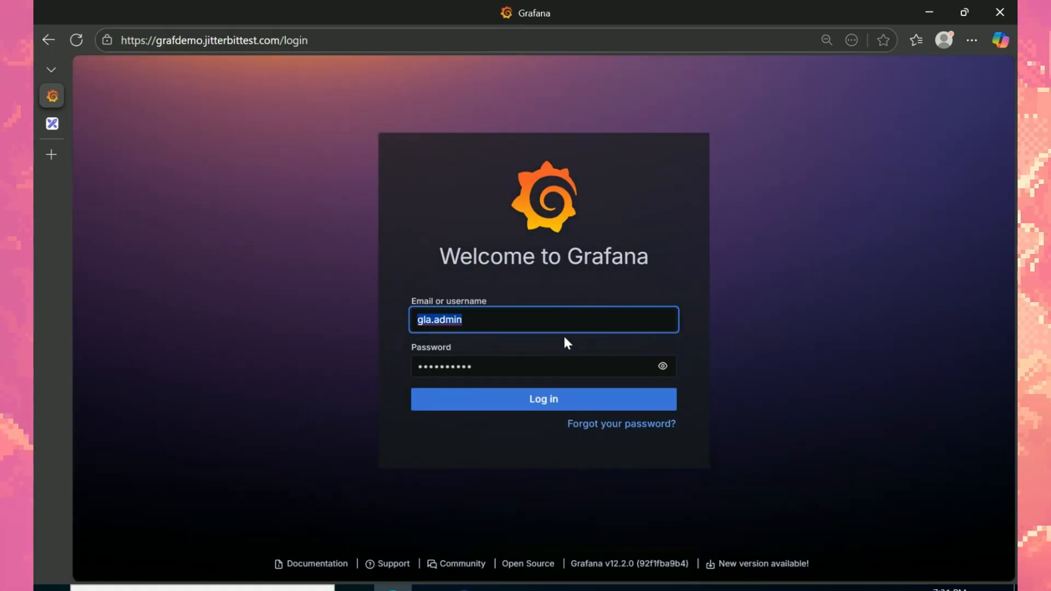
pyautogui.press('Tab')
pyautogui.write('••••••••••')
pyautogui.click(532, 409)
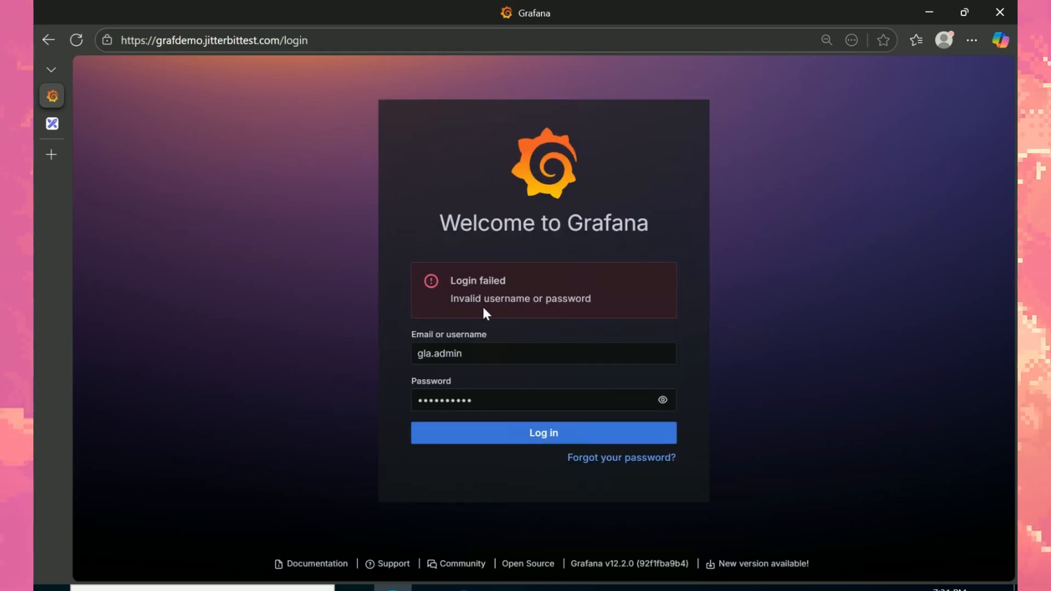
pyautogui.hotkey('alt', 'Tab')
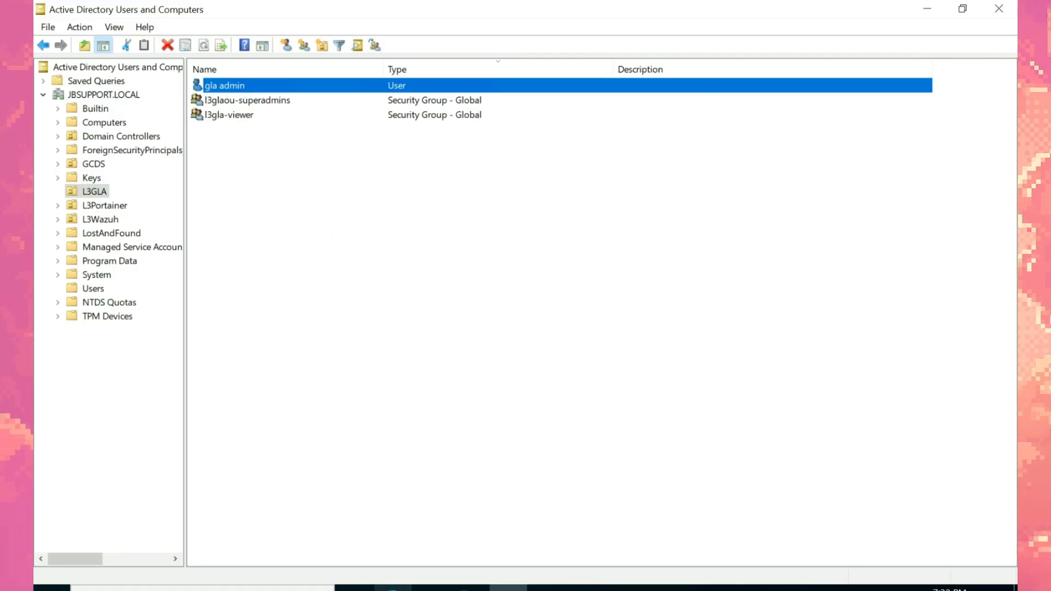
pyautogui.hotkey('alt', 'Tab')
# Step: Log back into Grafana as the built-in admin user
pyautogui.click(514, 348)
pyautogui.doubleClick(517, 349)
pyautogui.write('admin')
pyautogui.click(541, 412)
pyautogui.click(430, 432)
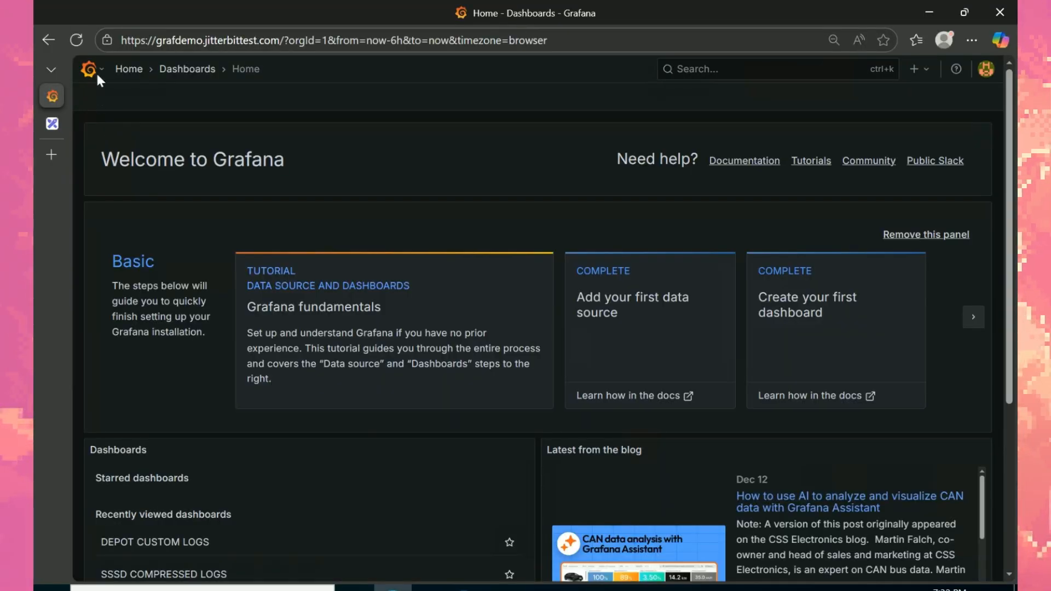
# Step: Go to Administration > Authentication and open the LDAP settings
pyautogui.click(96, 72)
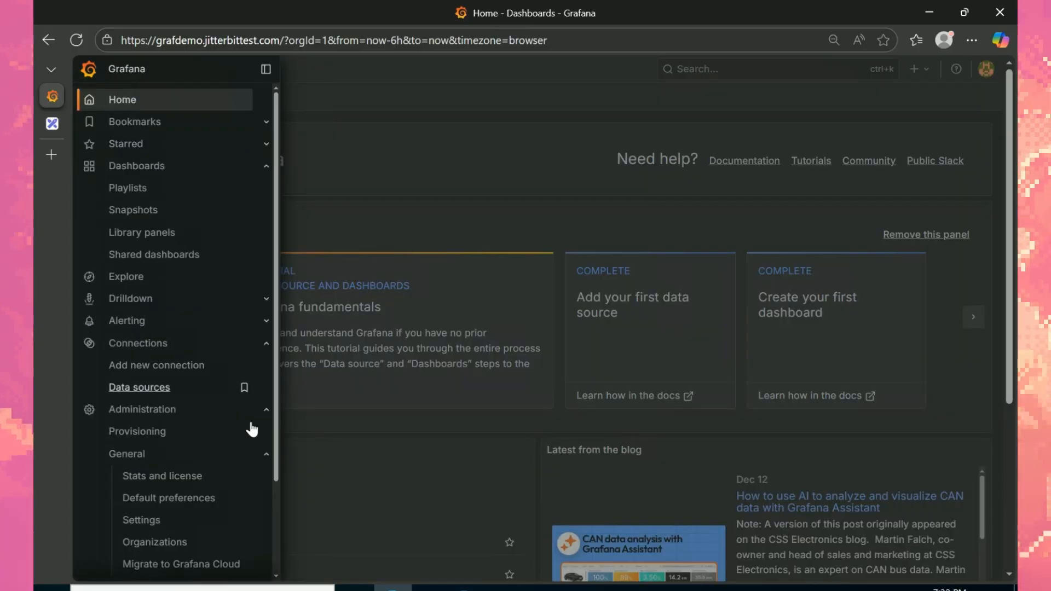
pyautogui.scroll(-2, 279, 517)
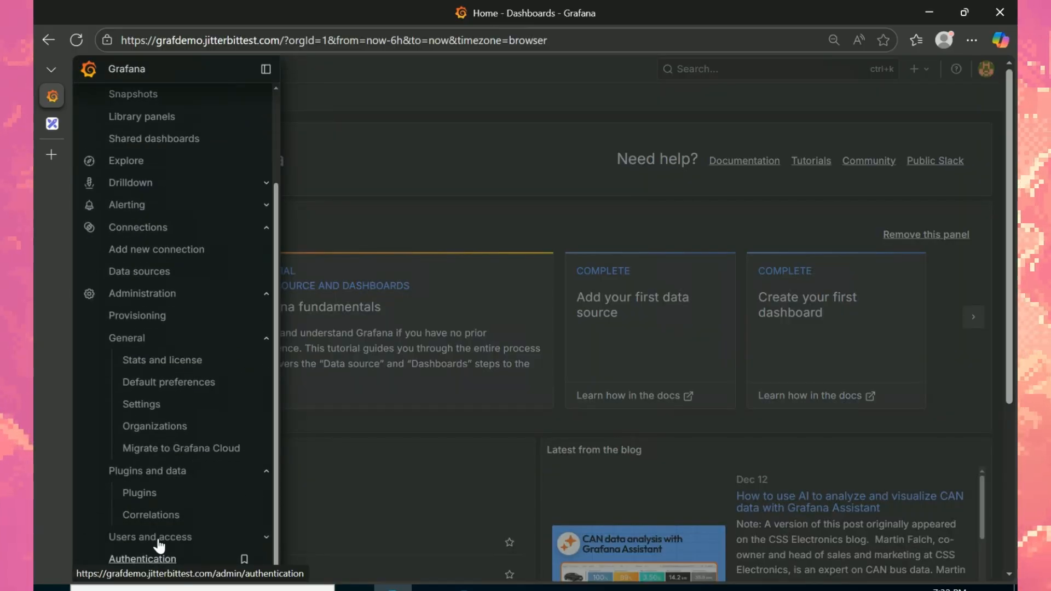
pyautogui.click(161, 561)
pyautogui.click(685, 315)
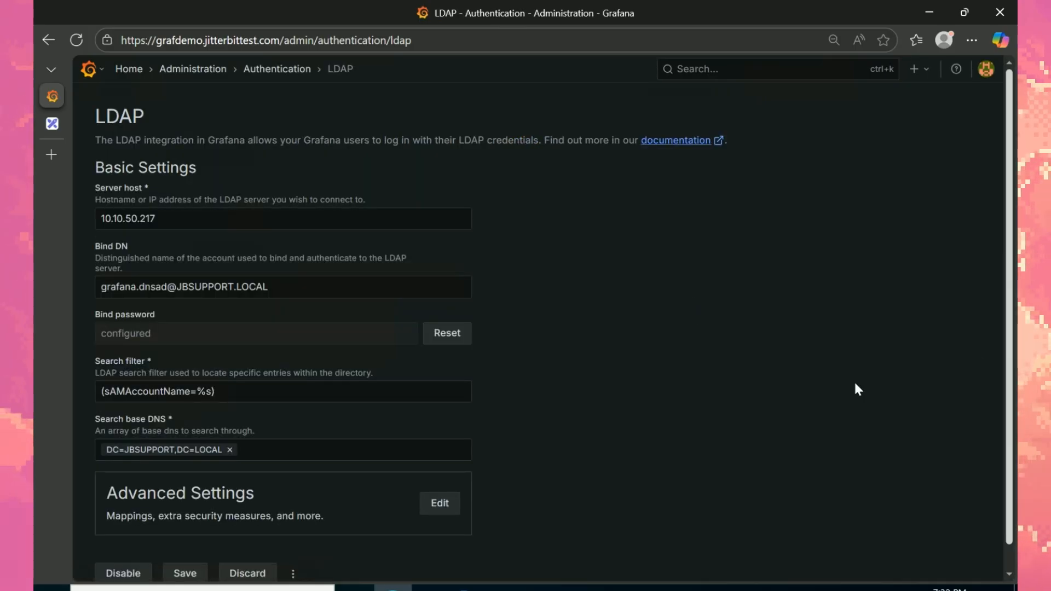
# Step: Review the mappings (l3glaou-superadmins Admin, l3gla-viewer Viewer), close the drawer, and sign out
pyautogui.scroll(-1, 978, 363)
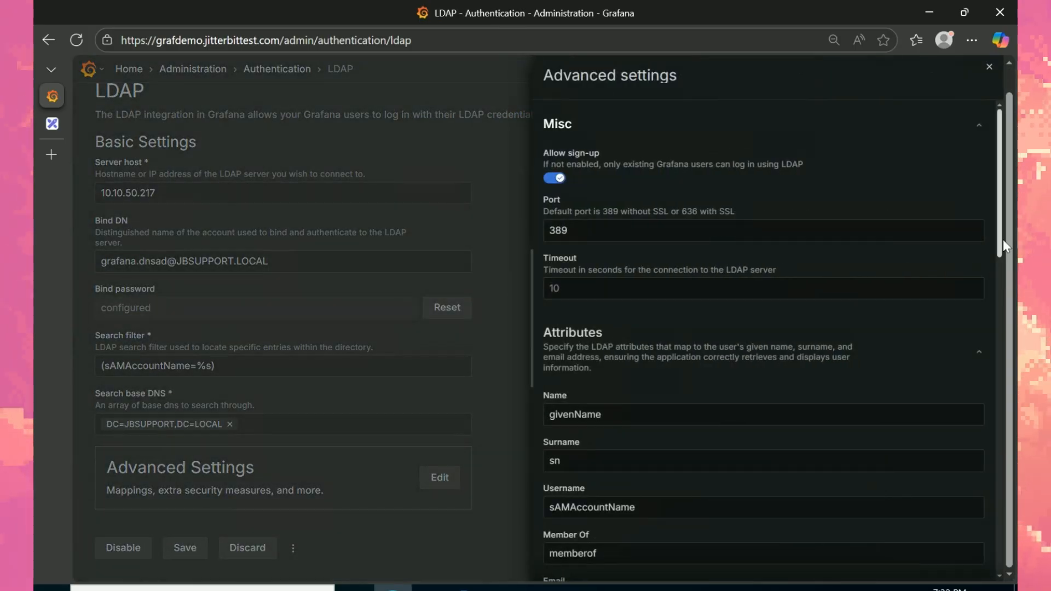
pyautogui.moveTo(1003, 244); pyautogui.dragTo(1014, 346)
pyautogui.scroll(-4, 641, 270)
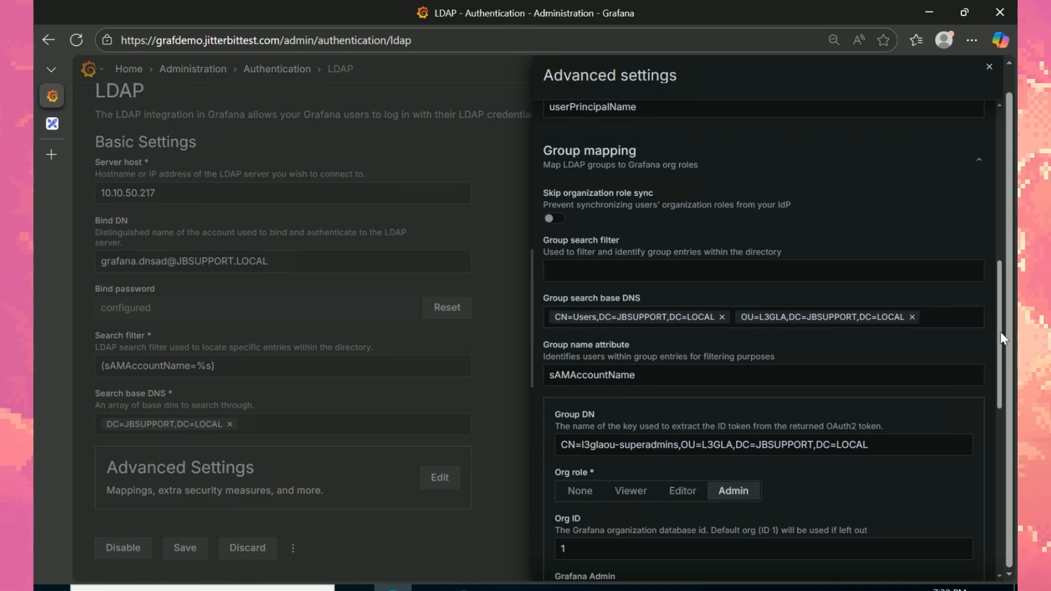
pyautogui.scroll(-1, 983, 350)
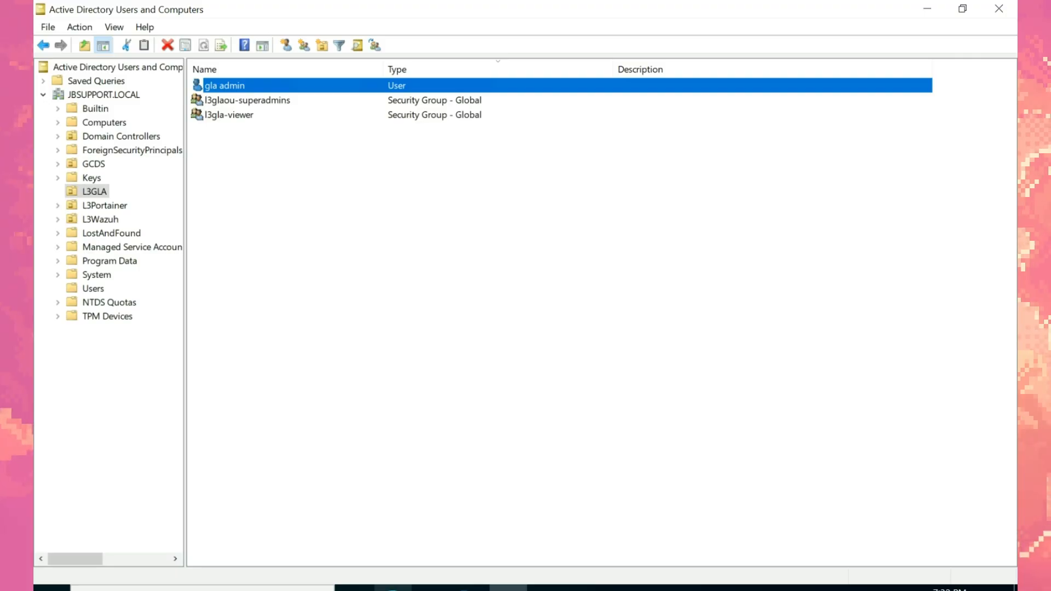
pyautogui.click(393, 589)
pyautogui.moveTo(1003, 383)
pyautogui.mouseDown()
pyautogui.moveTo(1005, 506)
pyautogui.moveTo(1000, 391)
pyautogui.mouseUp()
pyautogui.scroll(8, 987, 186)
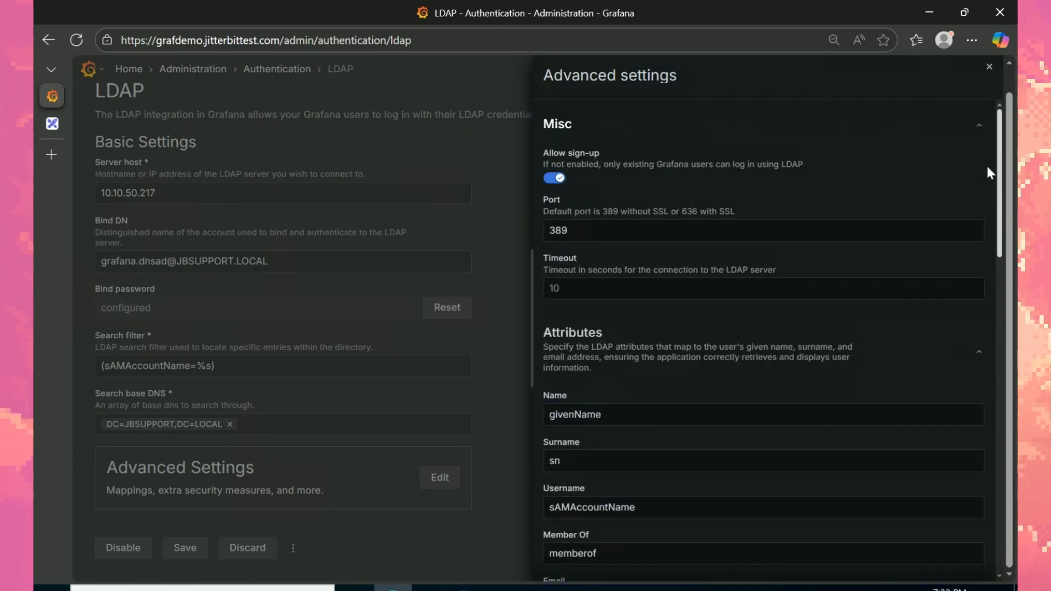
pyautogui.scroll(-1, 984, 137)
pyautogui.click(989, 68)
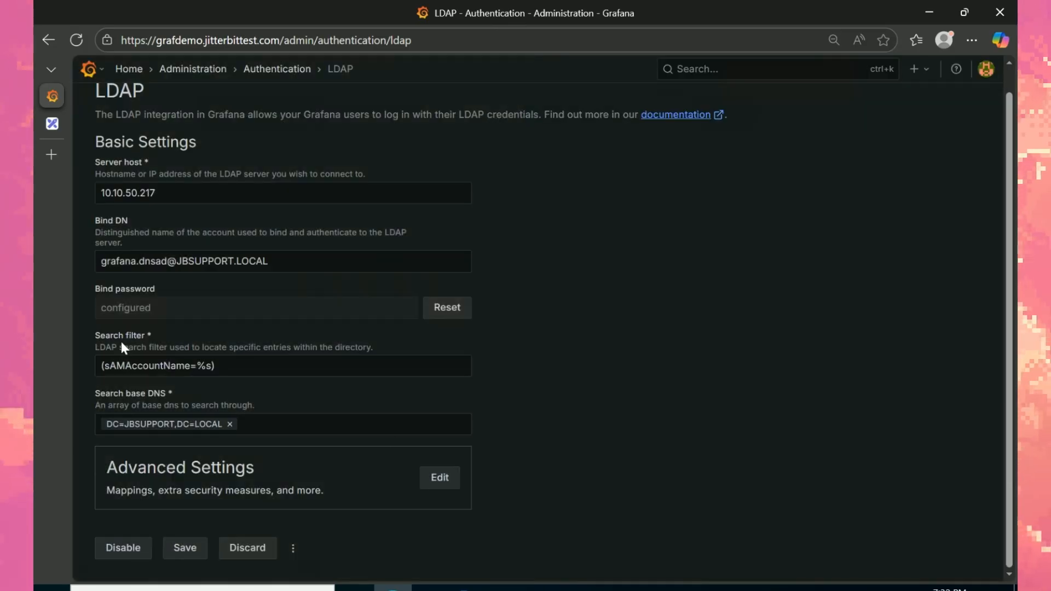
pyautogui.click(986, 69)
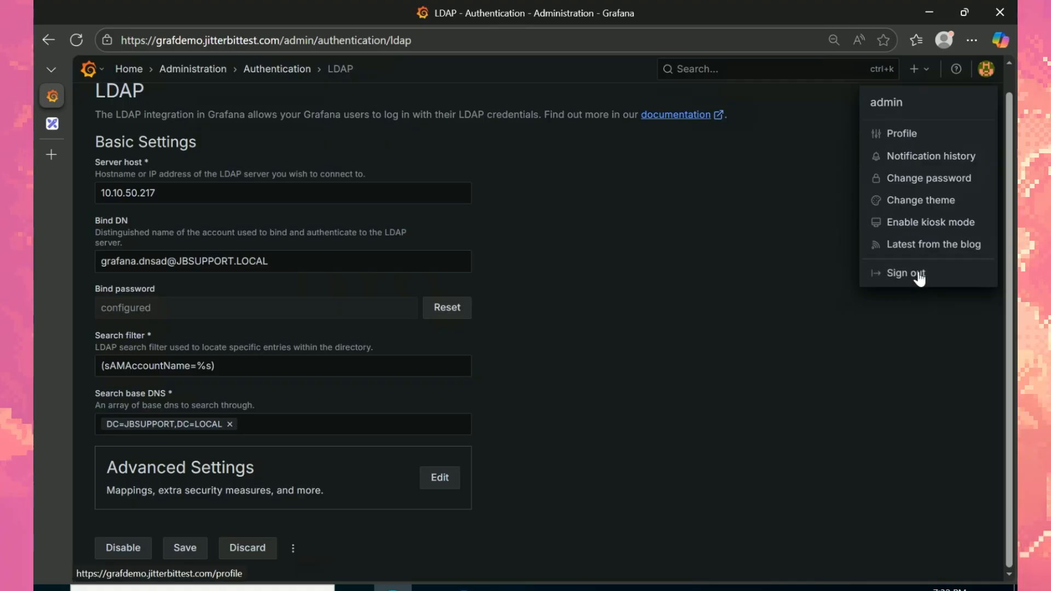
pyautogui.click(923, 272)
# Step: Start resetting gla admin's password without forced change, preparing the password in Notepad
pyautogui.click(508, 588)
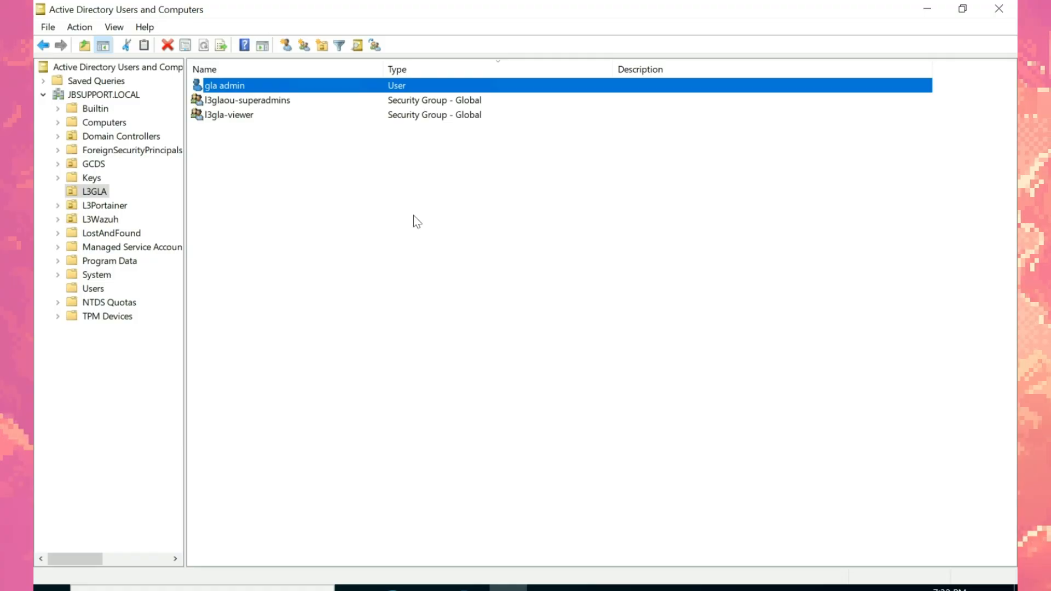
pyautogui.rightClick(242, 87)
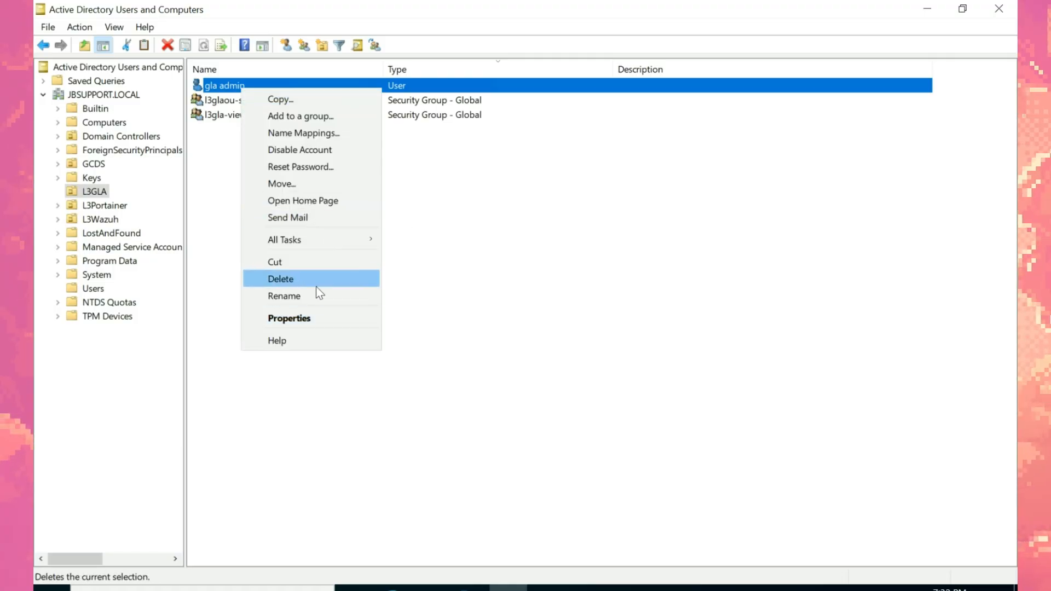
pyautogui.click(325, 167)
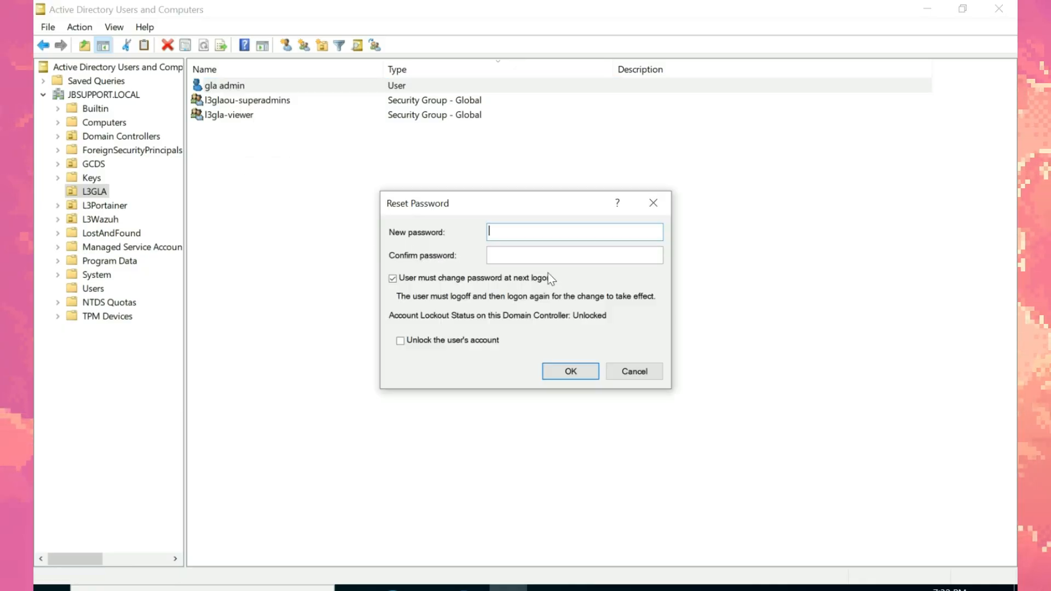
pyautogui.click(461, 279)
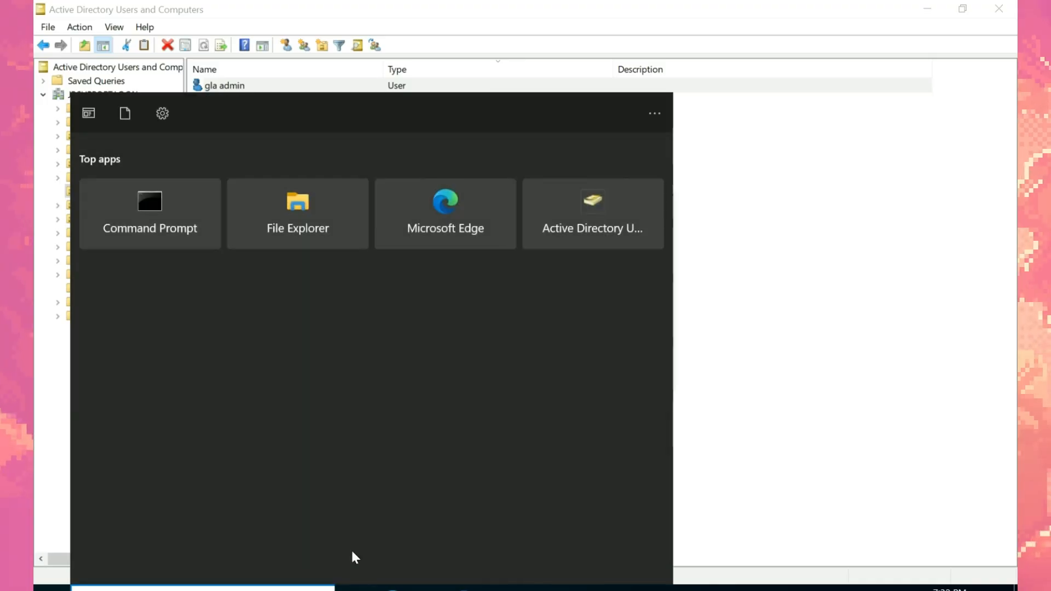
pyautogui.write('note')
pyautogui.click(269, 188)
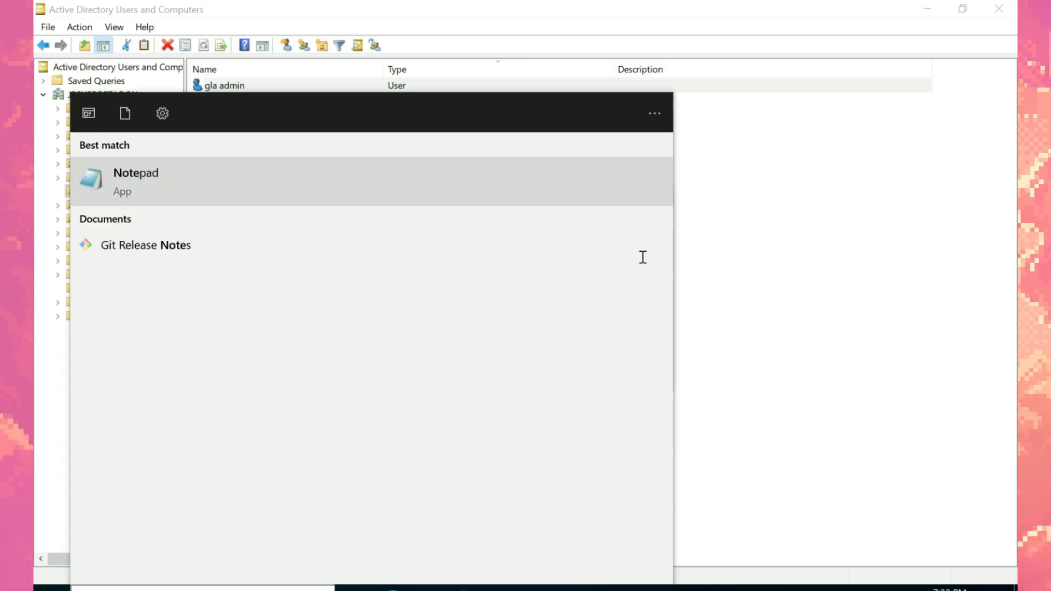
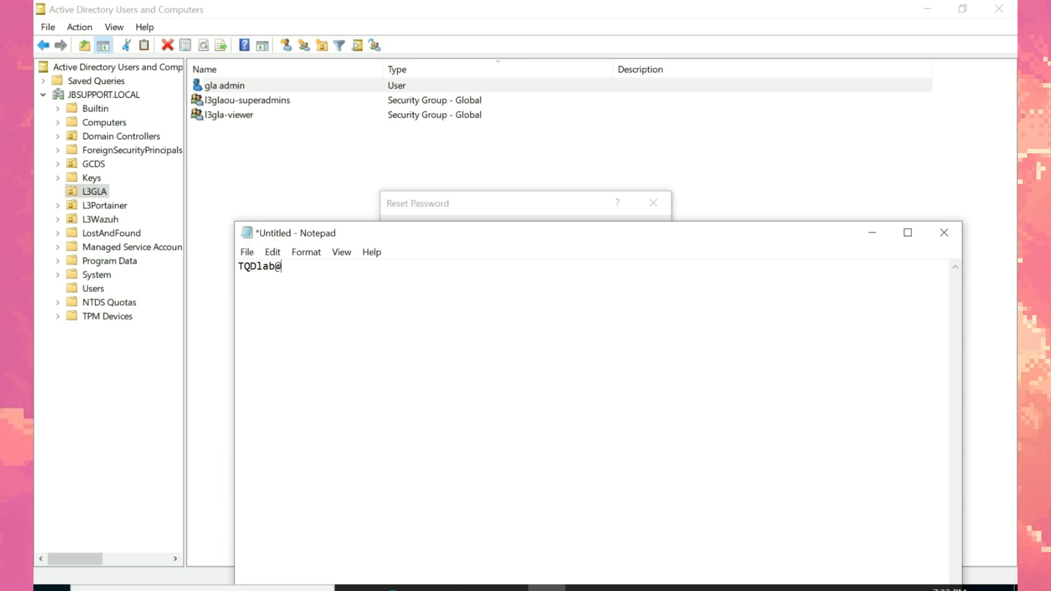
pyautogui.hotkey('ctrl', 'a')
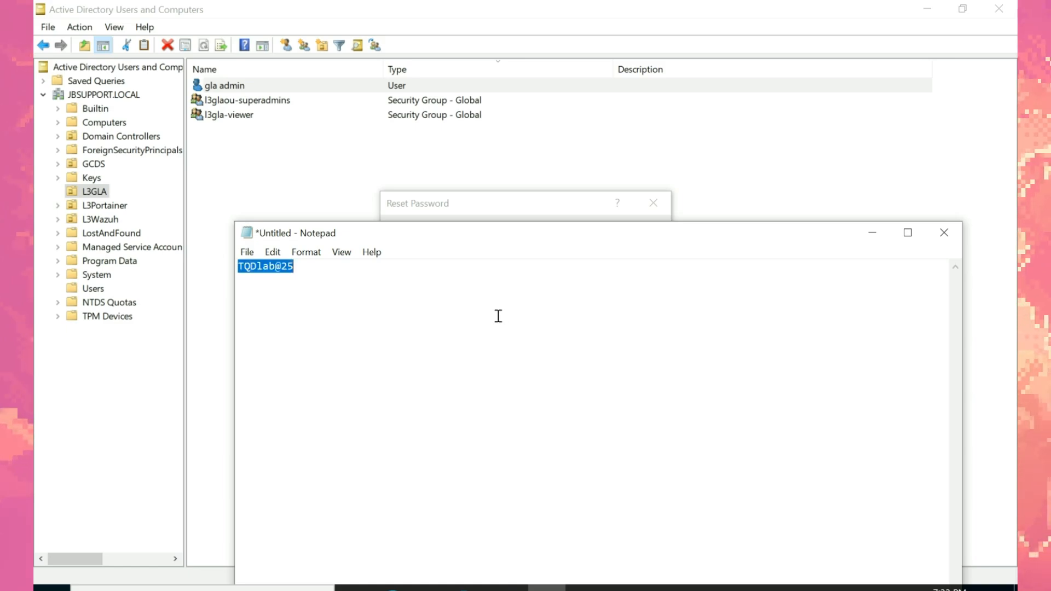
# Step: Paste the password into both reset fields and apply the reset
pyautogui.click(483, 204)
pyautogui.rightClick(526, 232)
pyautogui.click(598, 298)
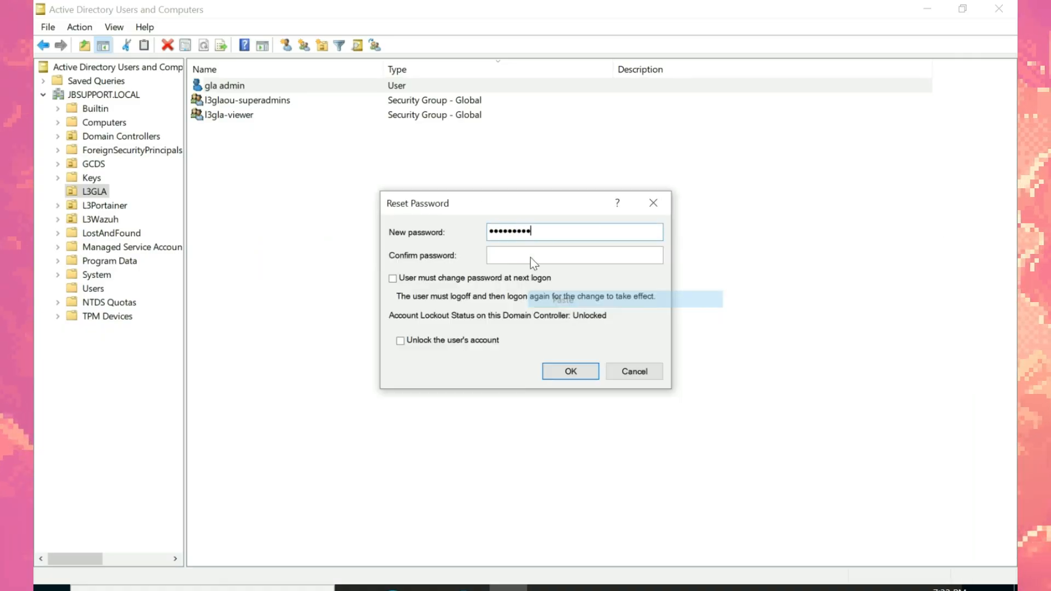
pyautogui.rightClick(528, 256)
pyautogui.click(590, 324)
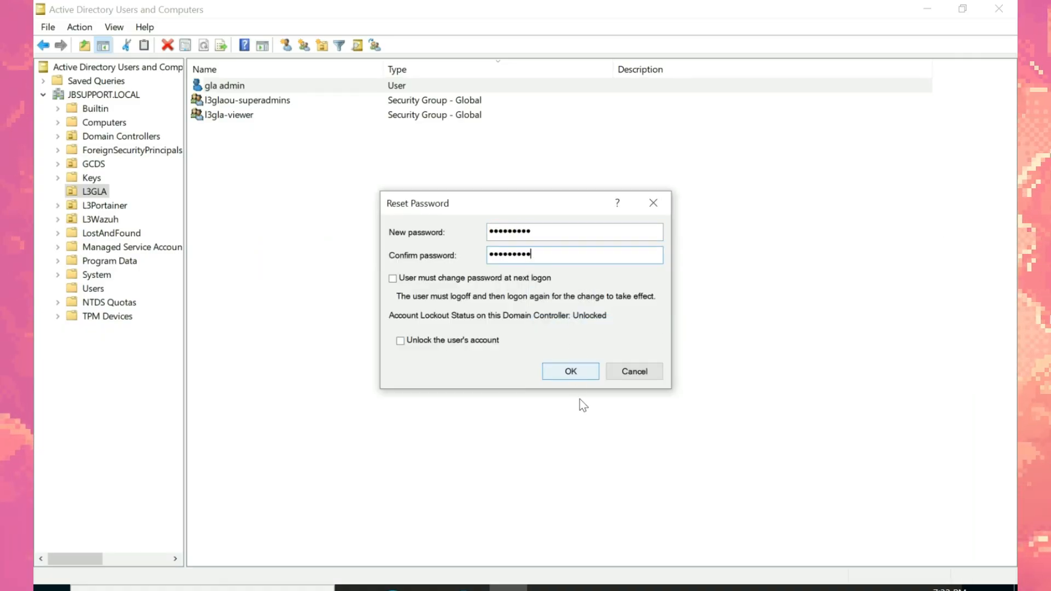
pyautogui.click(576, 373)
pyautogui.click(622, 407)
pyautogui.click(393, 588)
pyautogui.doubleClick(480, 318)
# Step: Log in as gla.admin with the reset password shown; Grafana still rejects it
pyautogui.write('gla.admin')
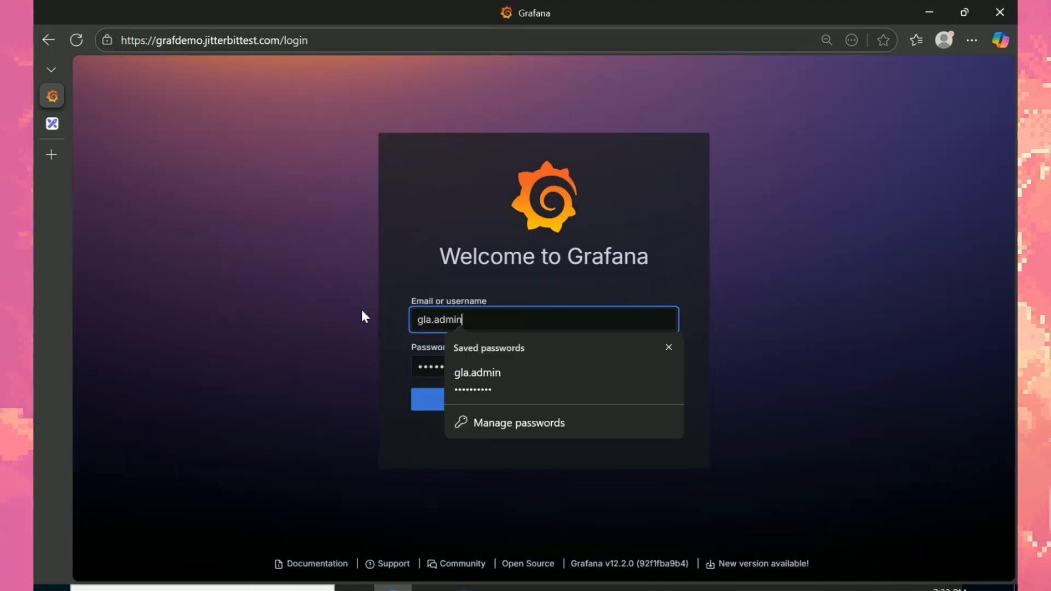
pyautogui.press('Tab')
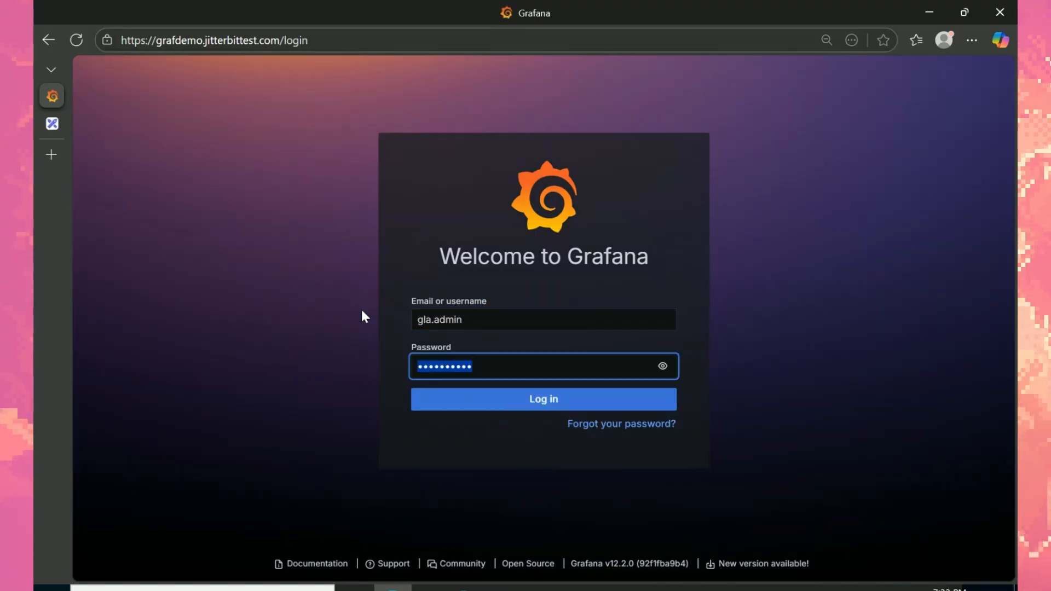
pyautogui.click(659, 366)
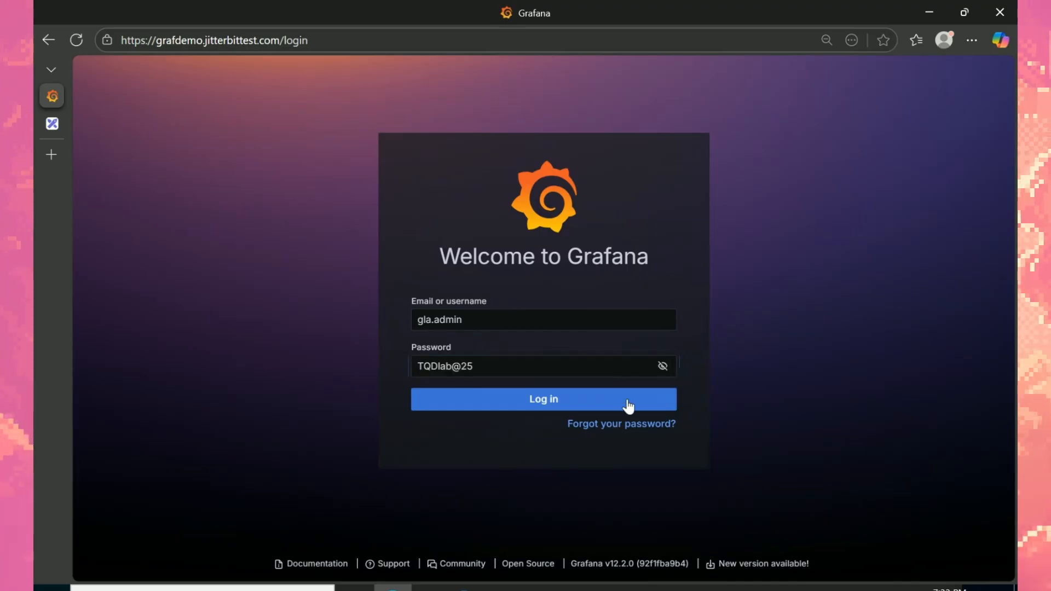
pyautogui.click(520, 399)
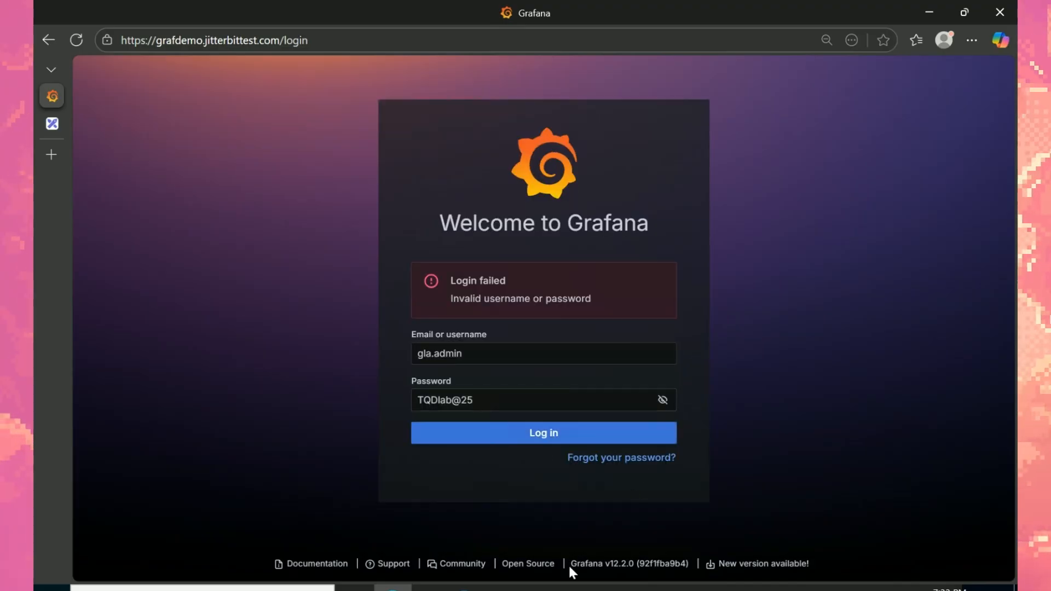
pyautogui.click(509, 588)
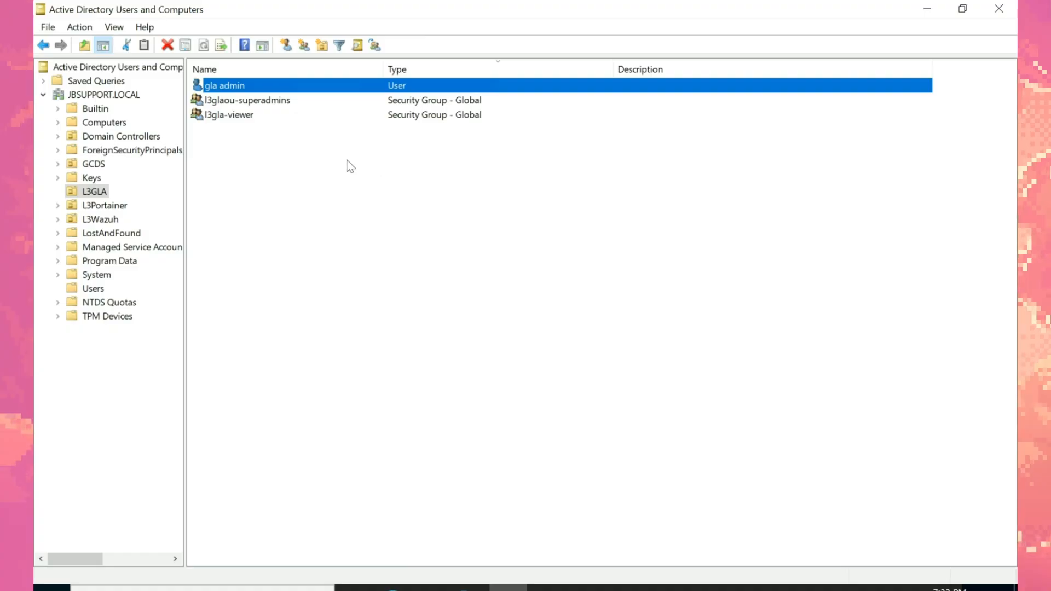
# Step: Add gla admin to l3glaou-superadmins through its Member Of tab and apply the change
pyautogui.click(257, 104)
pyautogui.click(255, 87)
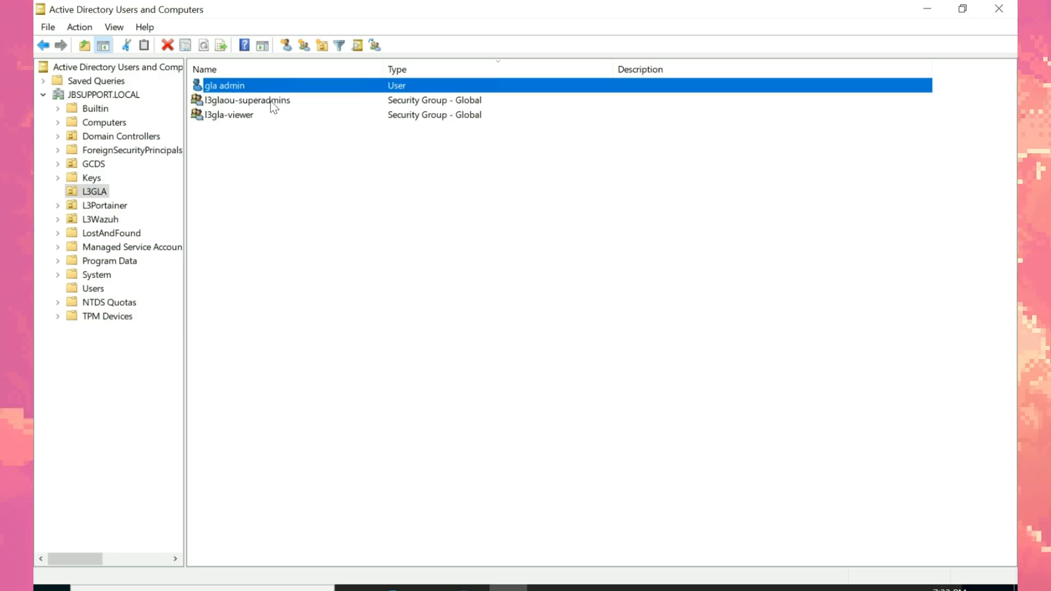
pyautogui.rightClick(254, 87)
pyautogui.click(343, 313)
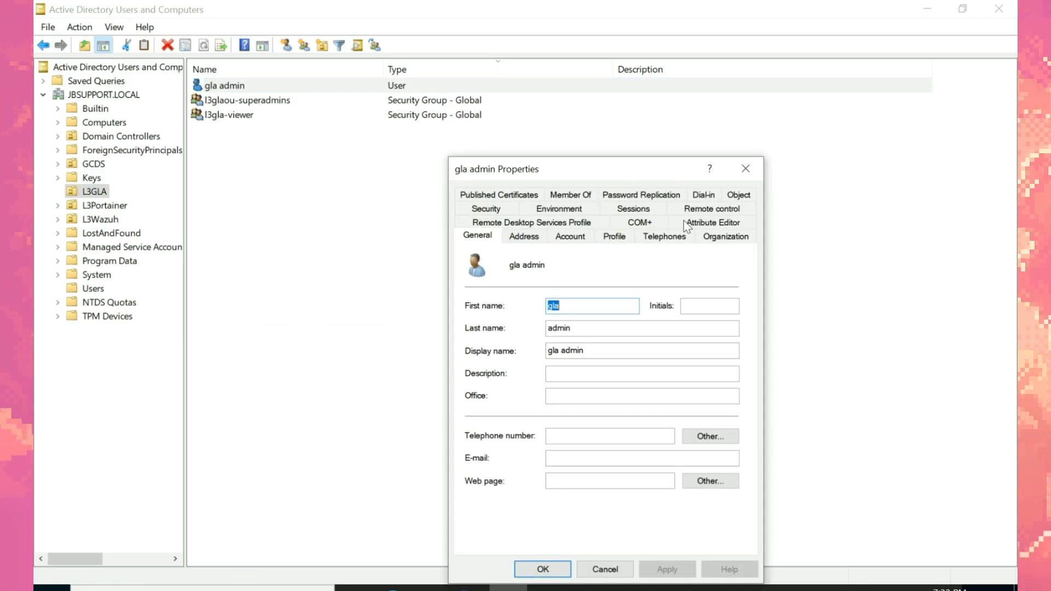
pyautogui.click(570, 194)
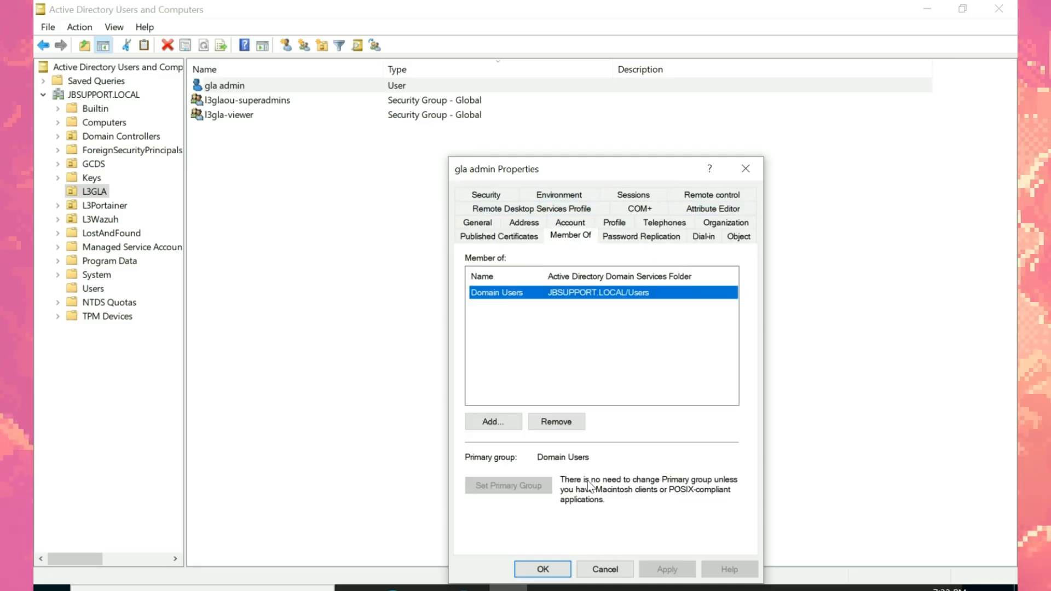
pyautogui.click(507, 423)
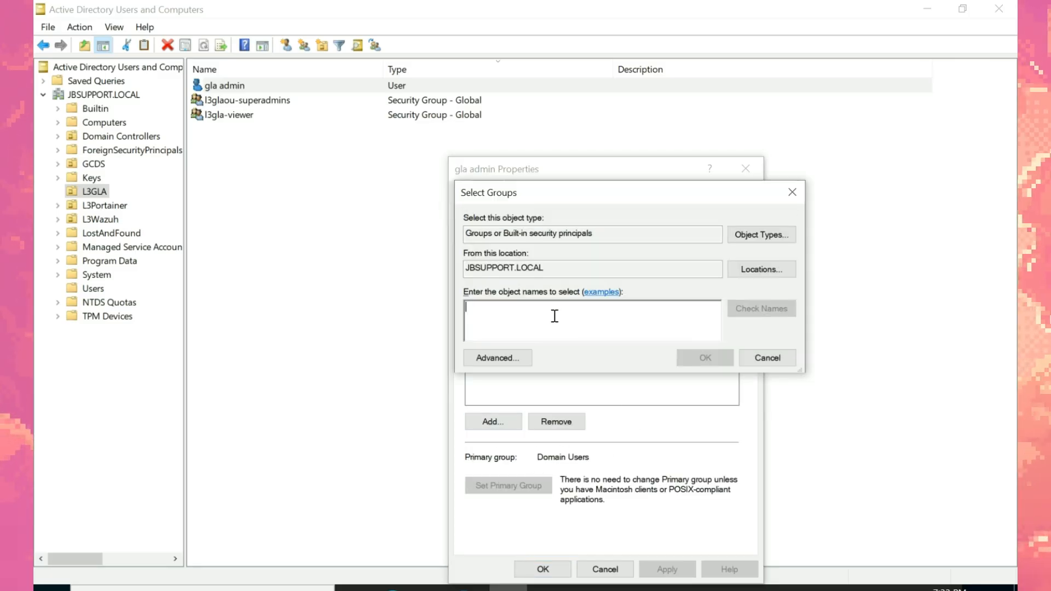
pyautogui.write('l3glaou')
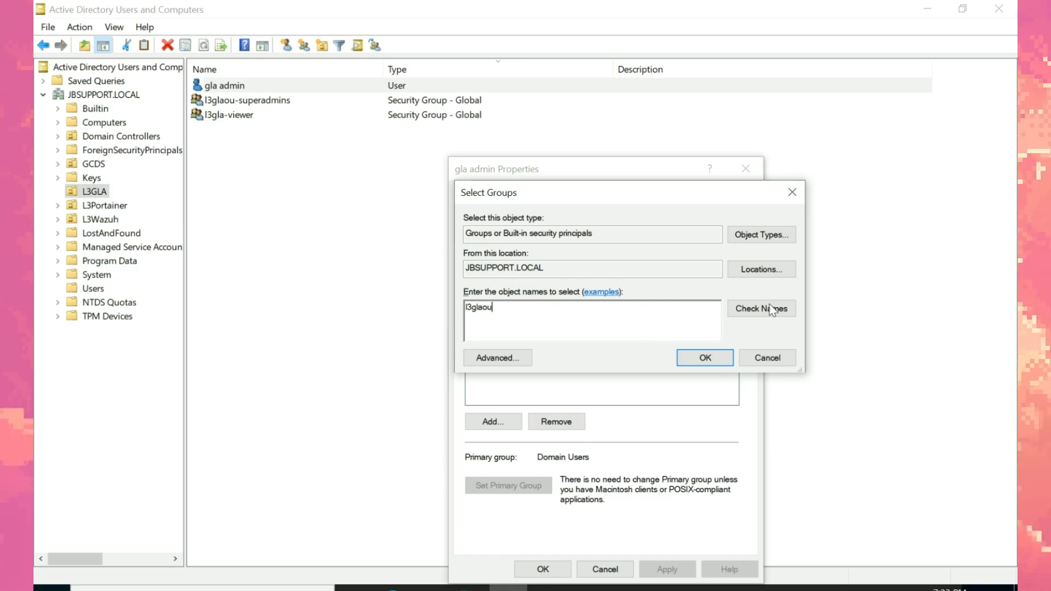
pyautogui.click(766, 309)
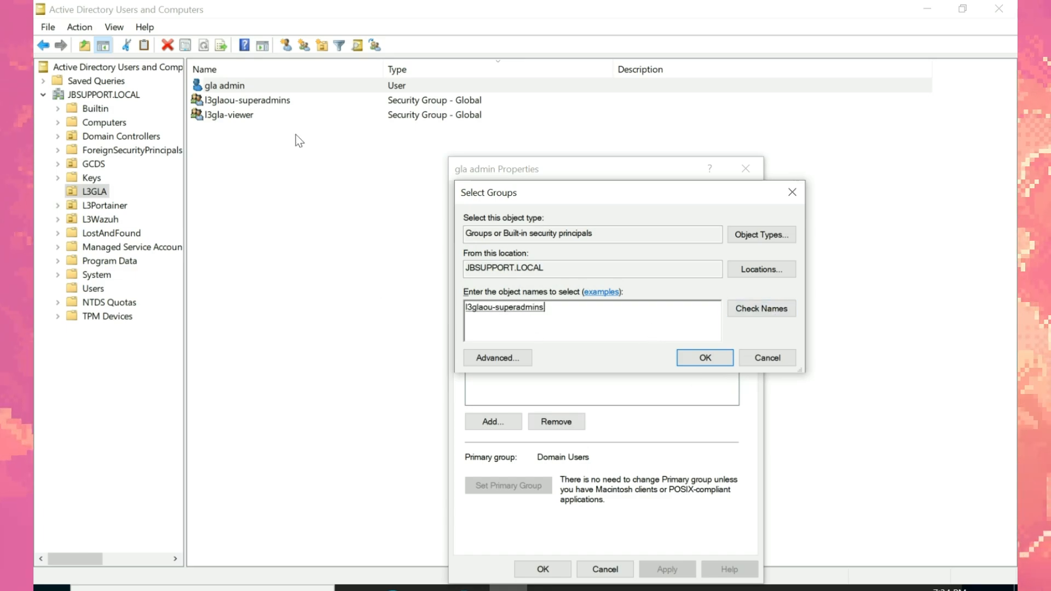
pyautogui.click(698, 358)
pyautogui.click(668, 569)
pyautogui.click(542, 569)
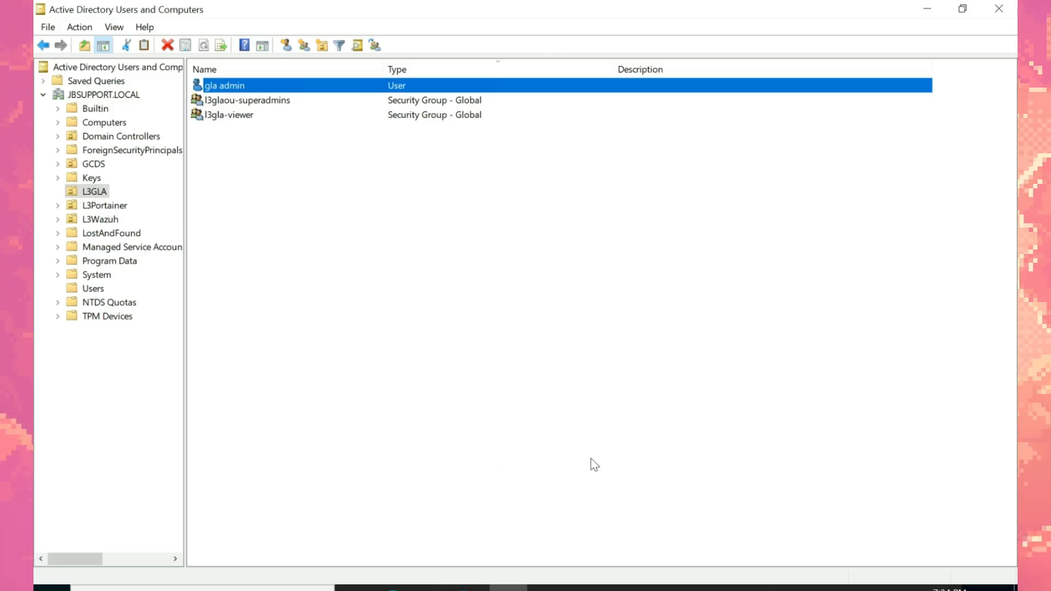
pyautogui.click(408, 584)
# Step: Attempt a Grafana login as gla.admin with the Notepad password; it is rejected as invalid
pyautogui.click(476, 317)
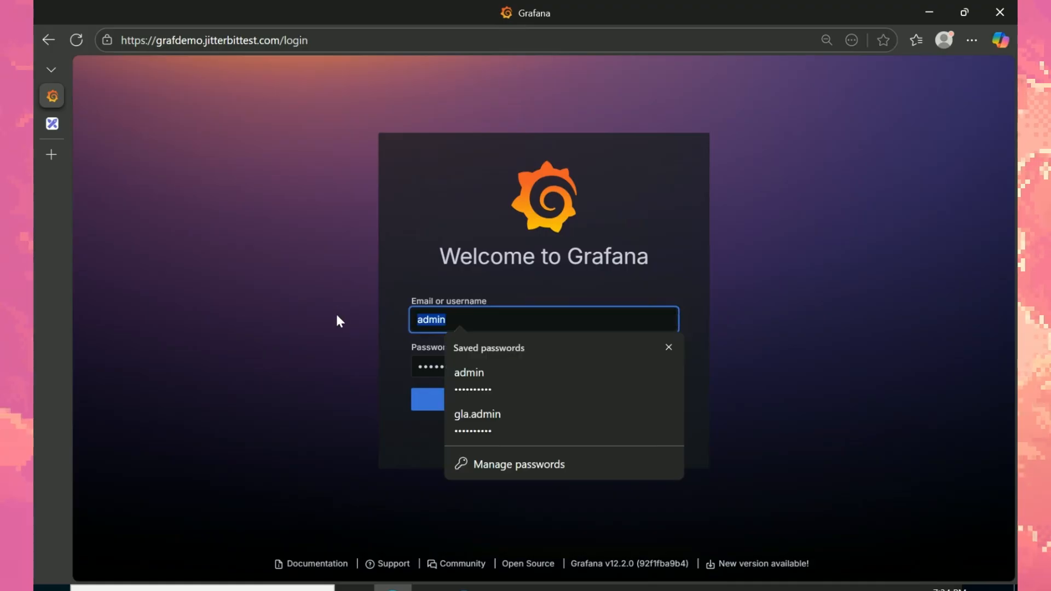
pyautogui.write('gla.admin')
pyautogui.press('Tab')
pyautogui.hotkey('alt', 'Tab')
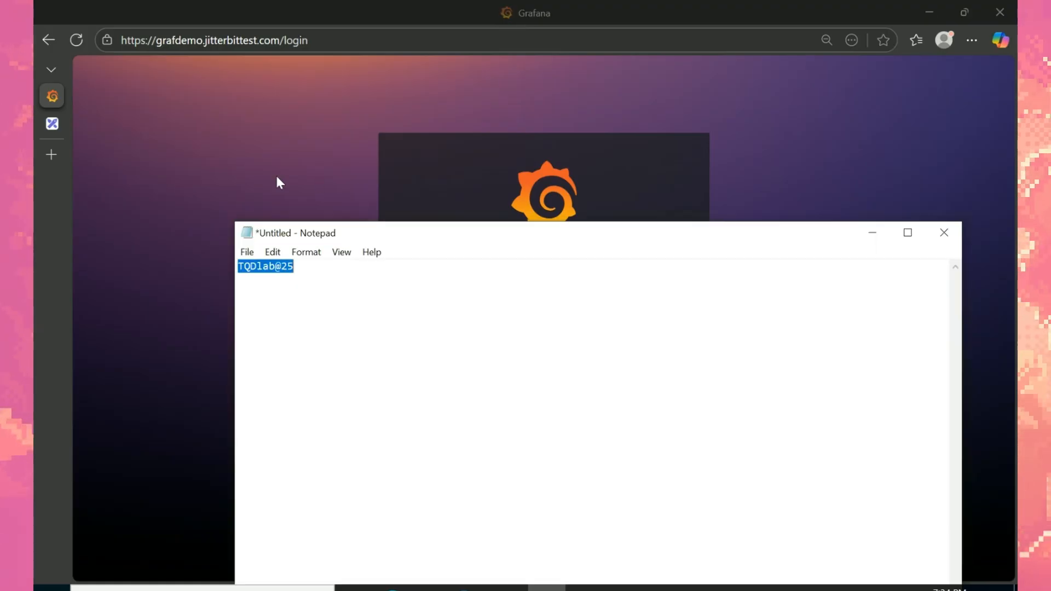
pyautogui.hotkey('ctrl', 'c')
pyautogui.hotkey('alt', 'Tab')
pyautogui.hotkey('ctrl', 'v')
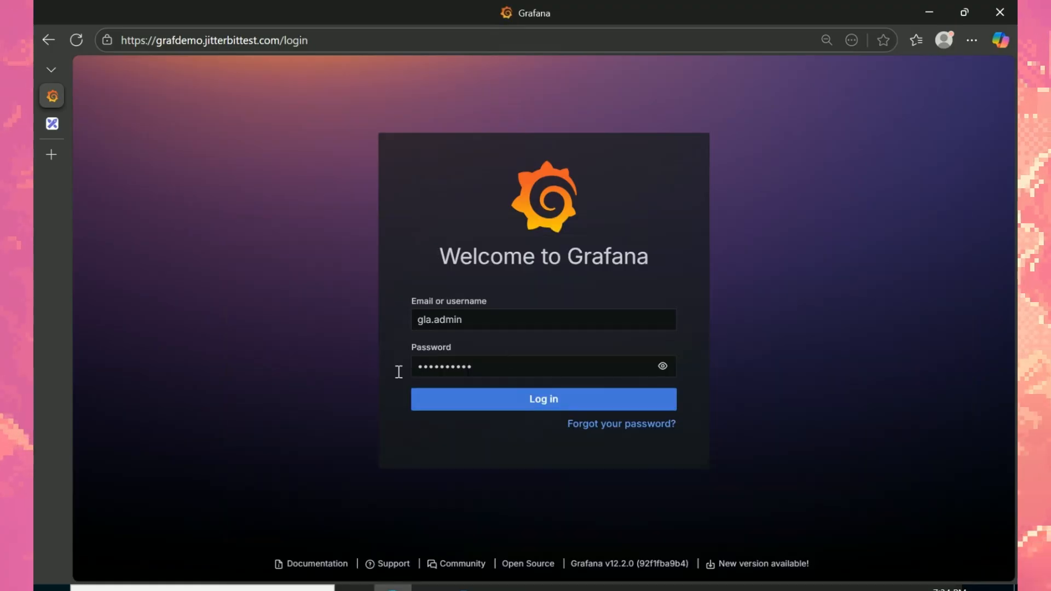
pyautogui.click(462, 395)
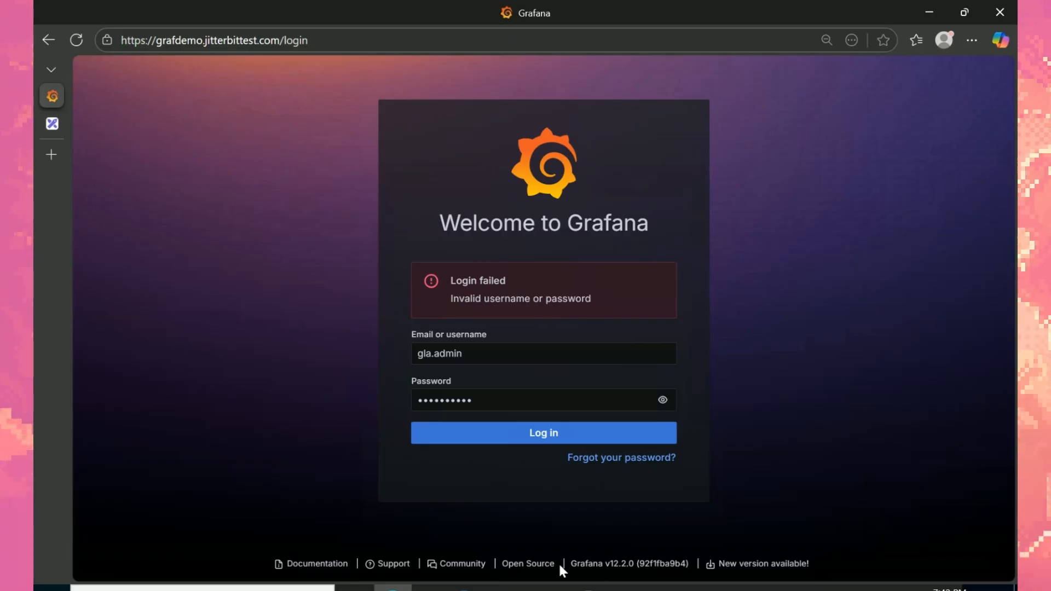
pyautogui.click(508, 588)
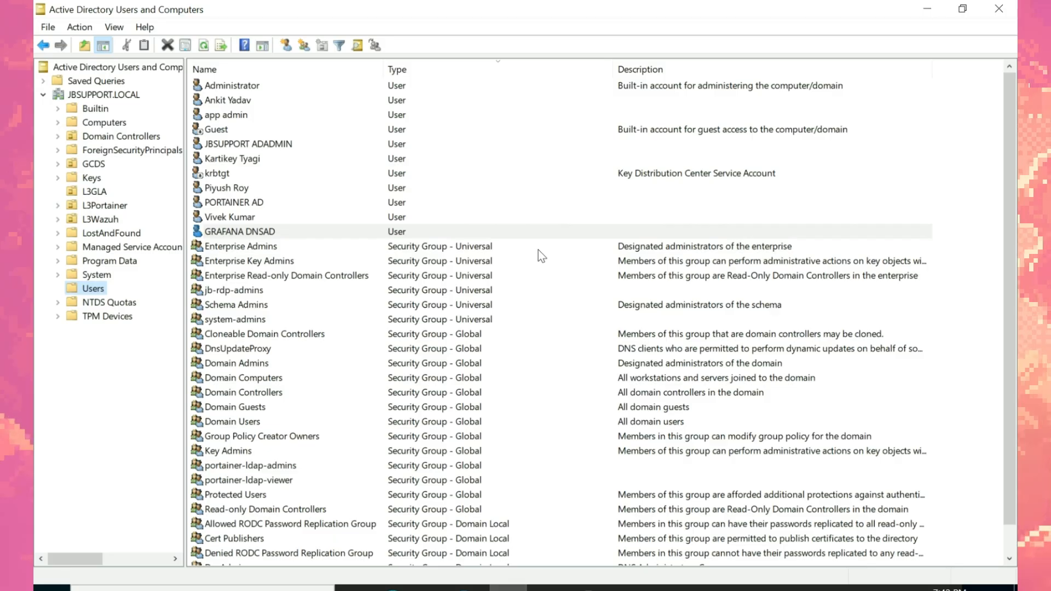
# Step: Add GRAFANA DNSAD to the Enterprise Read-only Domain Controllers group and save its properties
pyautogui.click(356, 231)
pyautogui.rightClick(358, 232)
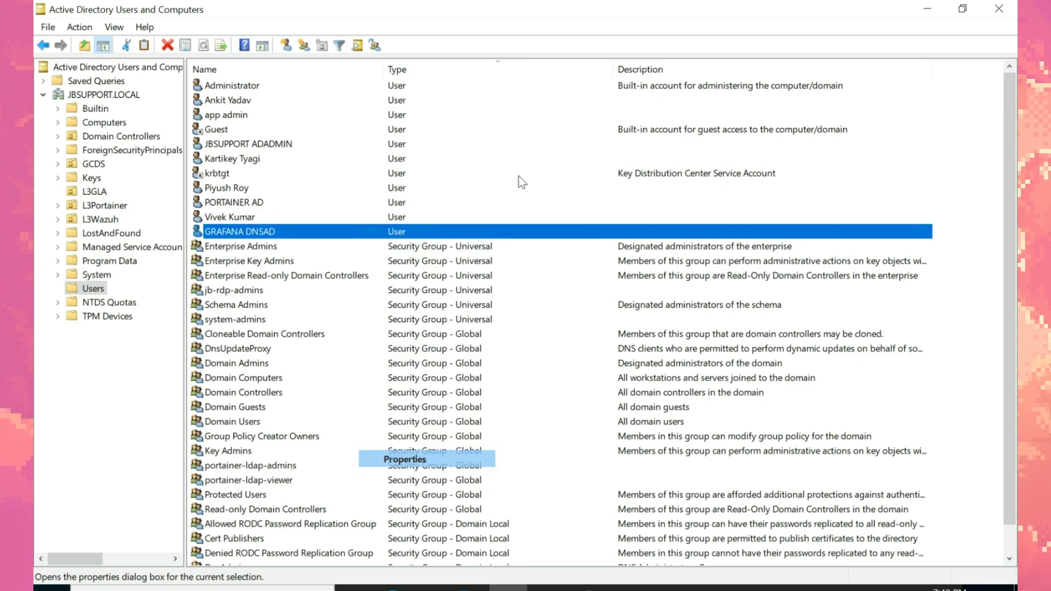
pyautogui.press('Return')
pyautogui.click(490, 155)
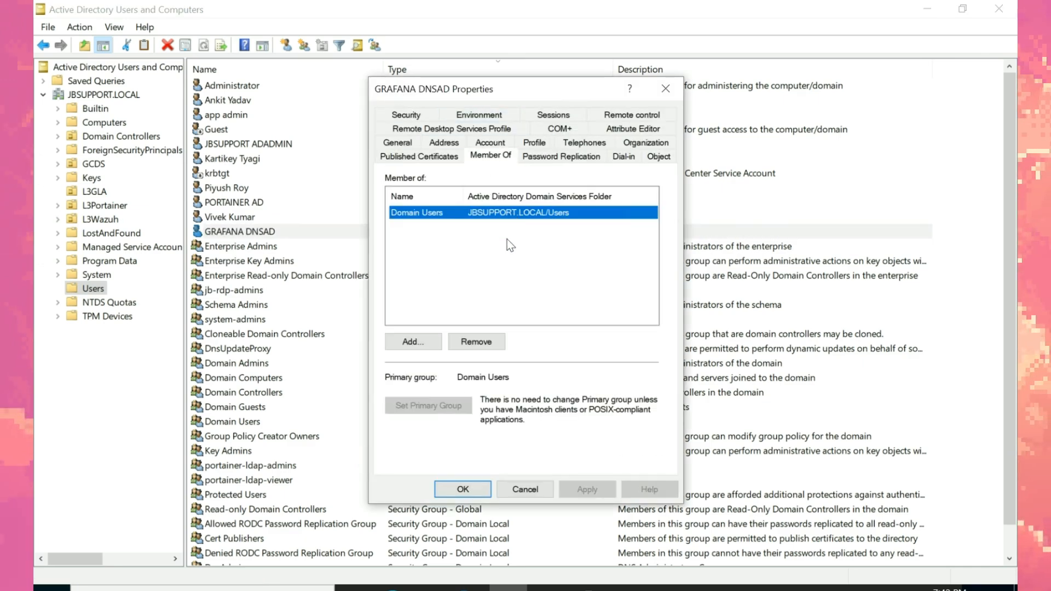
pyautogui.click(425, 342)
pyautogui.write('Enterprise')
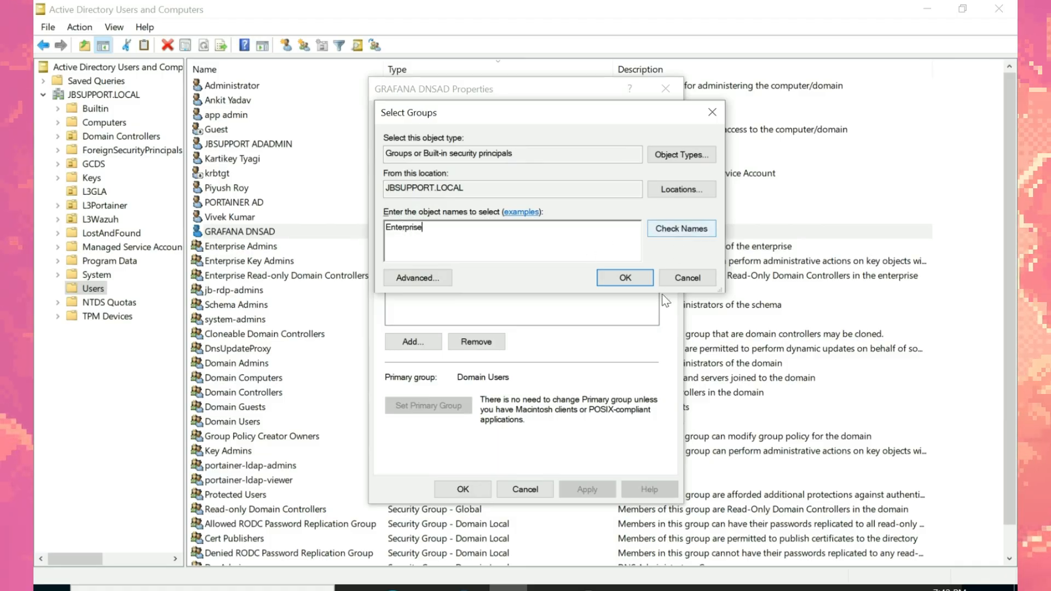
pyautogui.click(681, 229)
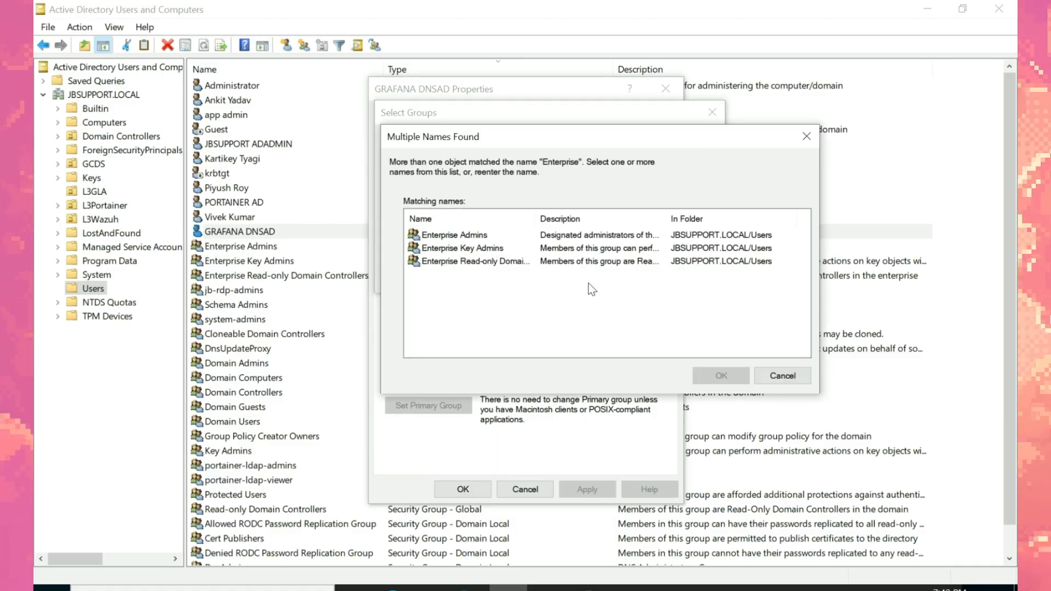
pyautogui.click(476, 261)
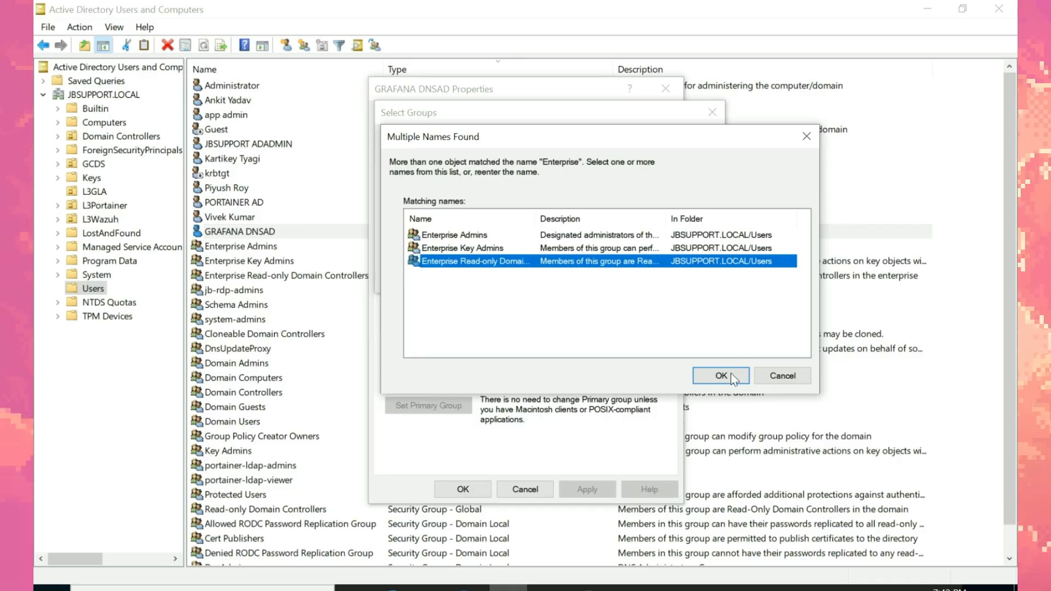
pyautogui.click(724, 376)
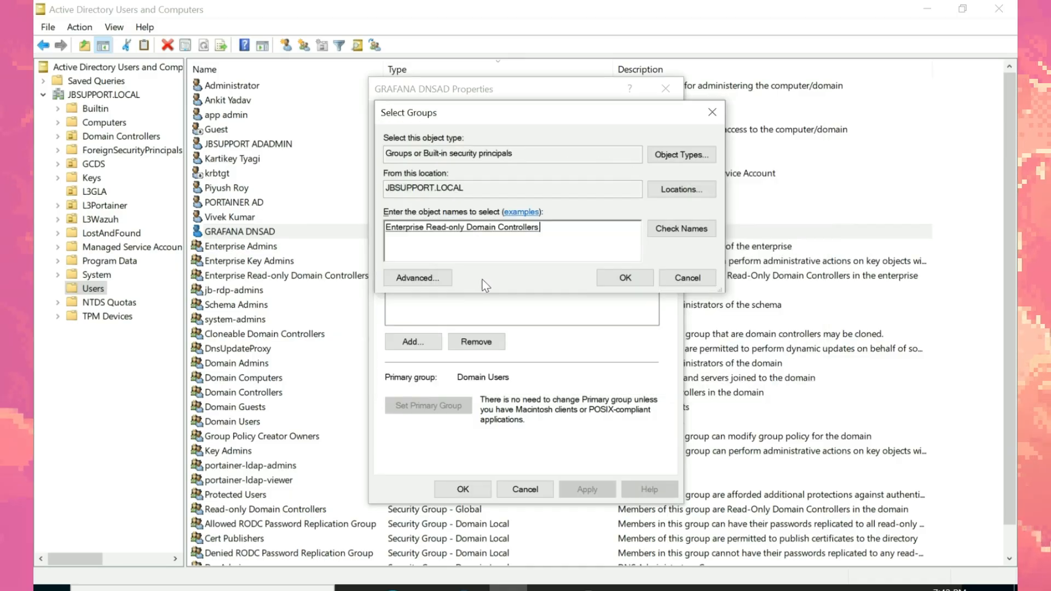
pyautogui.click(624, 278)
pyautogui.click(584, 488)
pyautogui.click(468, 493)
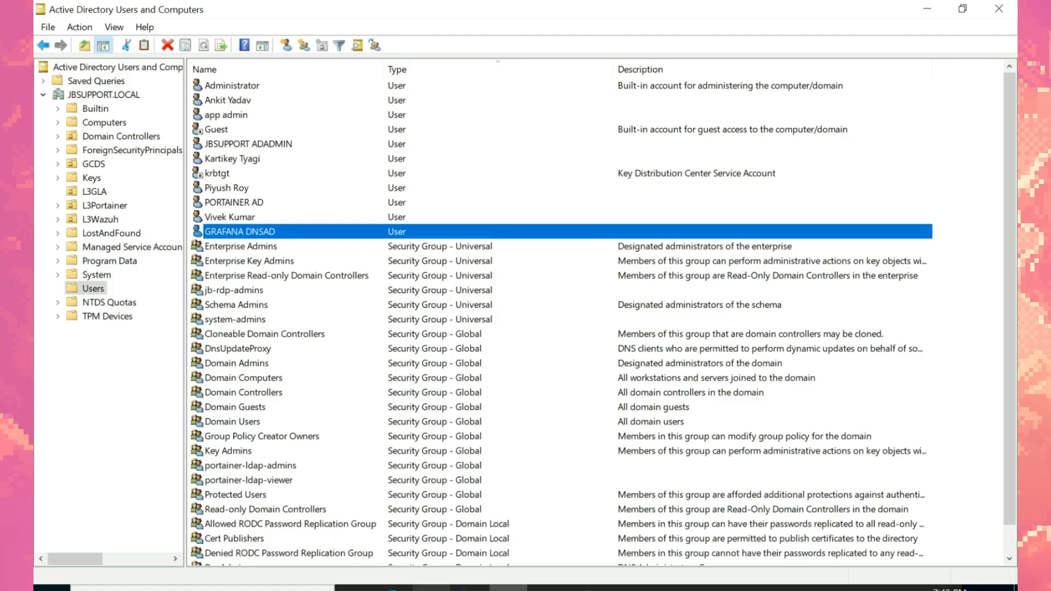
# Step: Sign in to Grafana as gla.admin with the password from Notepad, dismissing the browser prompt
pyautogui.click(393, 588)
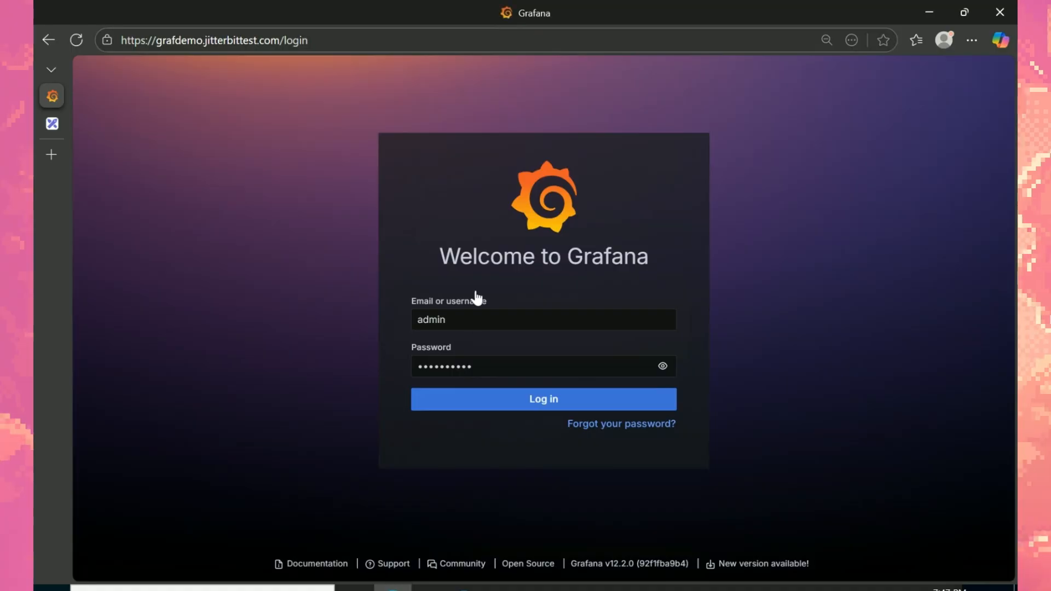
pyautogui.moveTo(500, 324); pyautogui.dragTo(311, 320)
pyautogui.write('g')
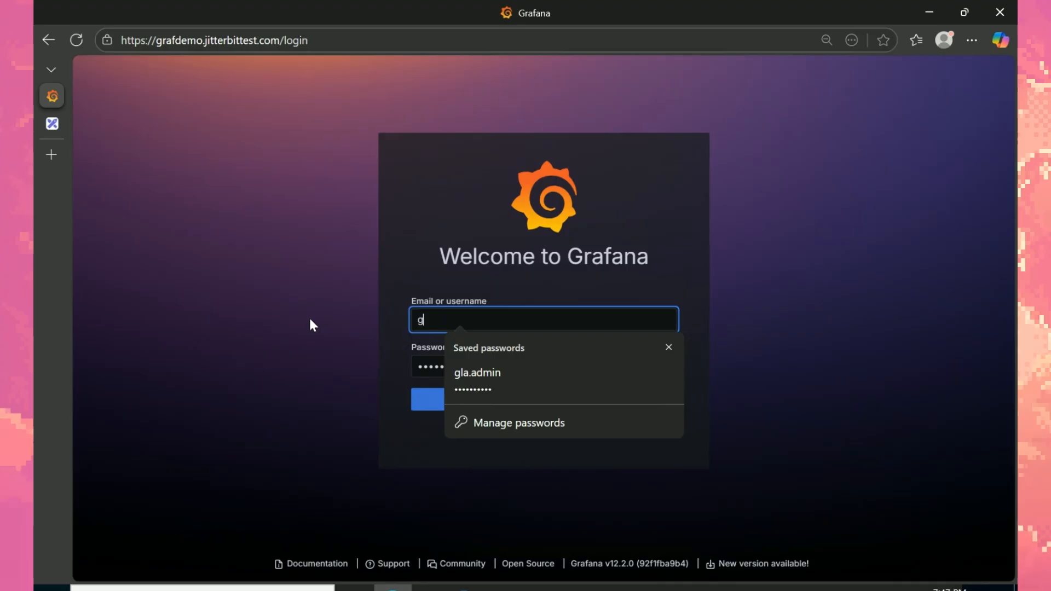
pyautogui.write('la.admin')
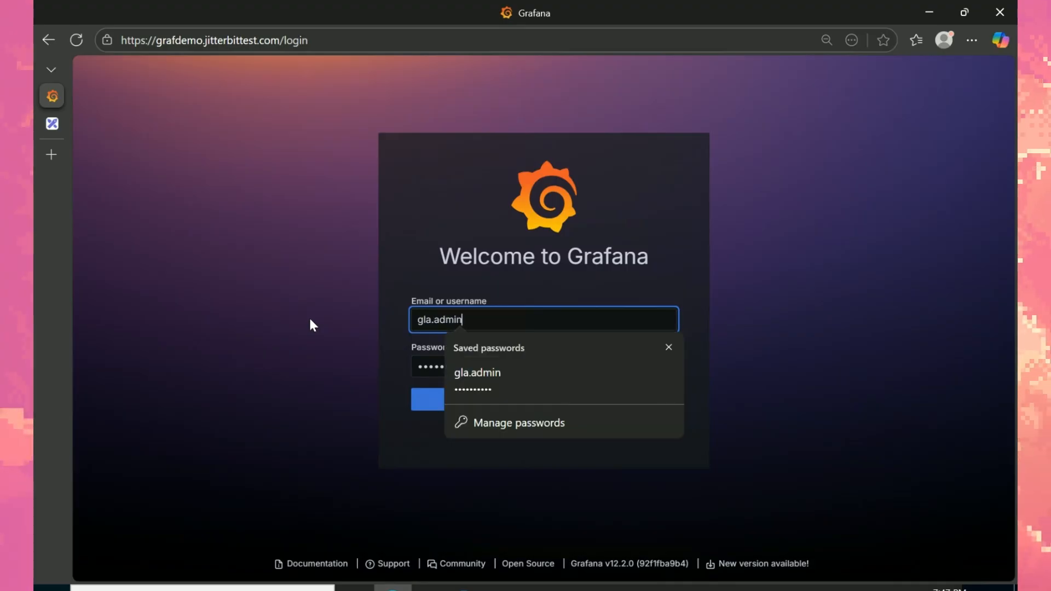
pyautogui.click(547, 589)
pyautogui.moveTo(351, 261); pyautogui.dragTo(192, 263)
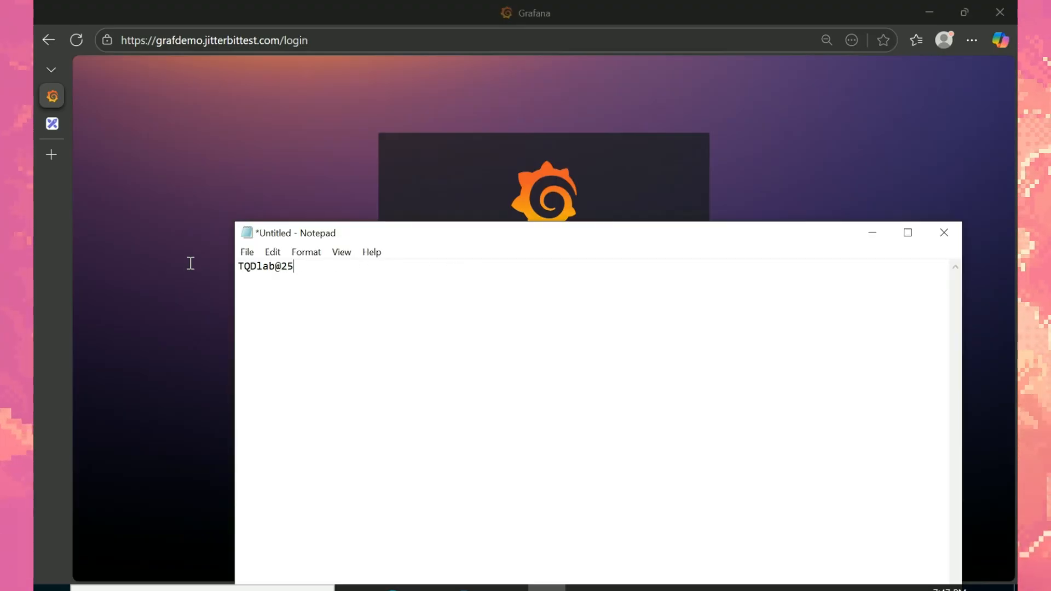
pyautogui.click(297, 177)
pyautogui.click(431, 366)
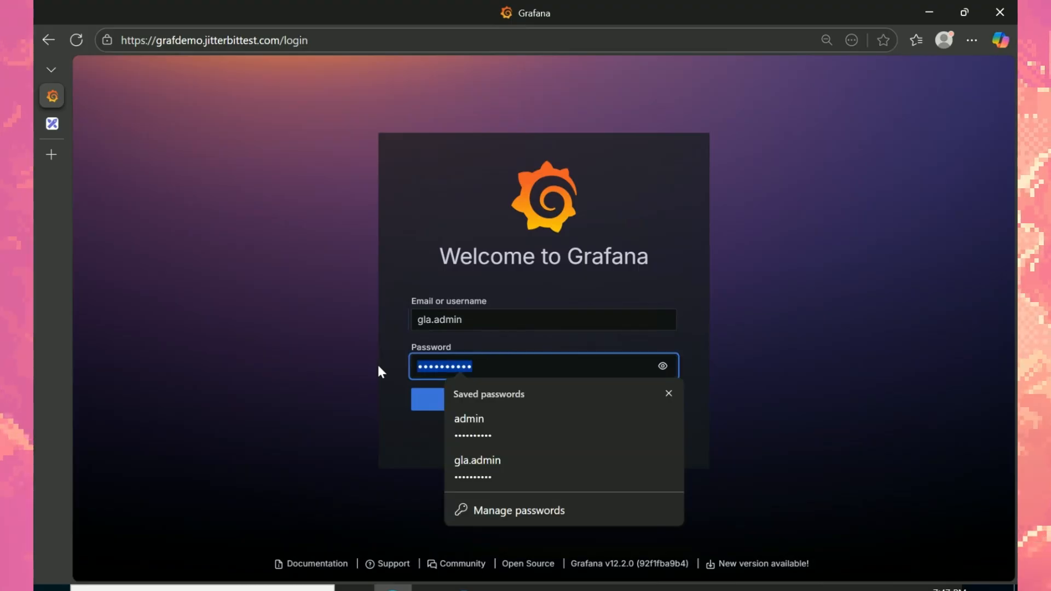
pyautogui.click(439, 399)
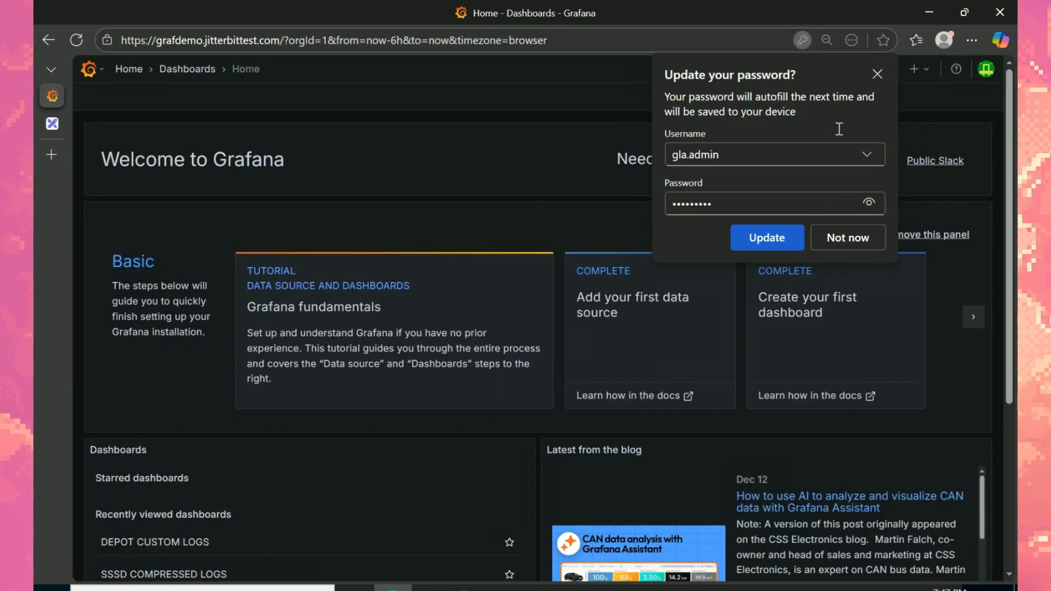
pyautogui.click(877, 76)
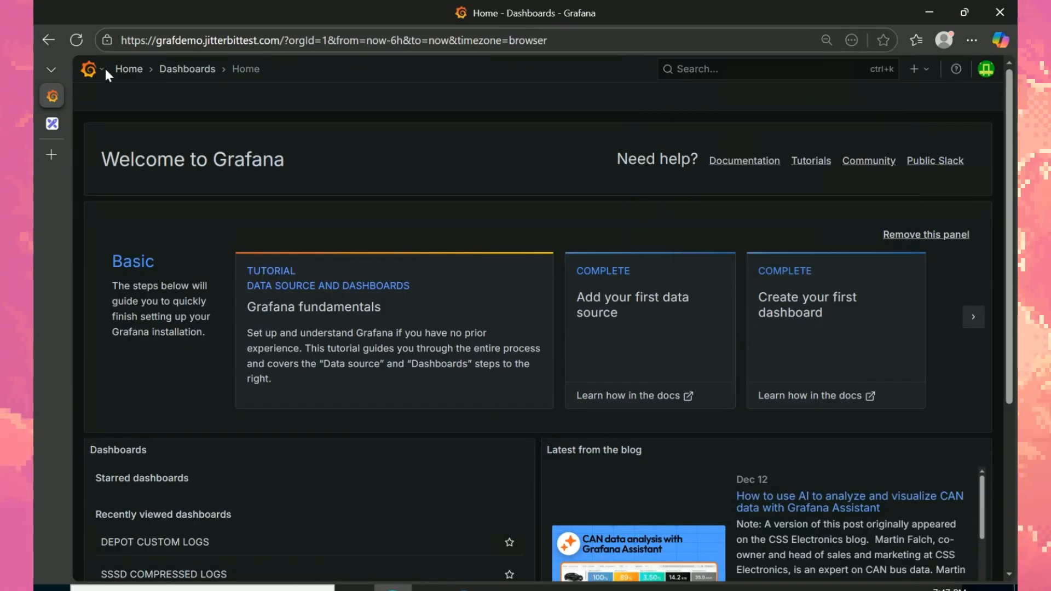
# Step: Go through Authentication settings to the Grafana Users list under Administration
pyautogui.click(89, 69)
pyautogui.moveTo(276, 245); pyautogui.dragTo(250, 461)
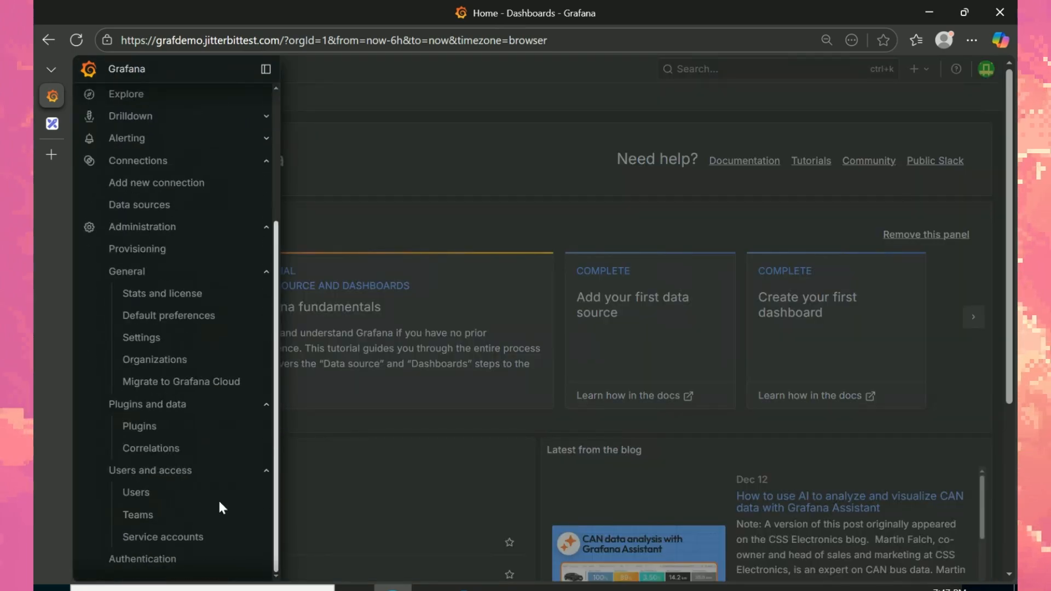
pyautogui.click(157, 570)
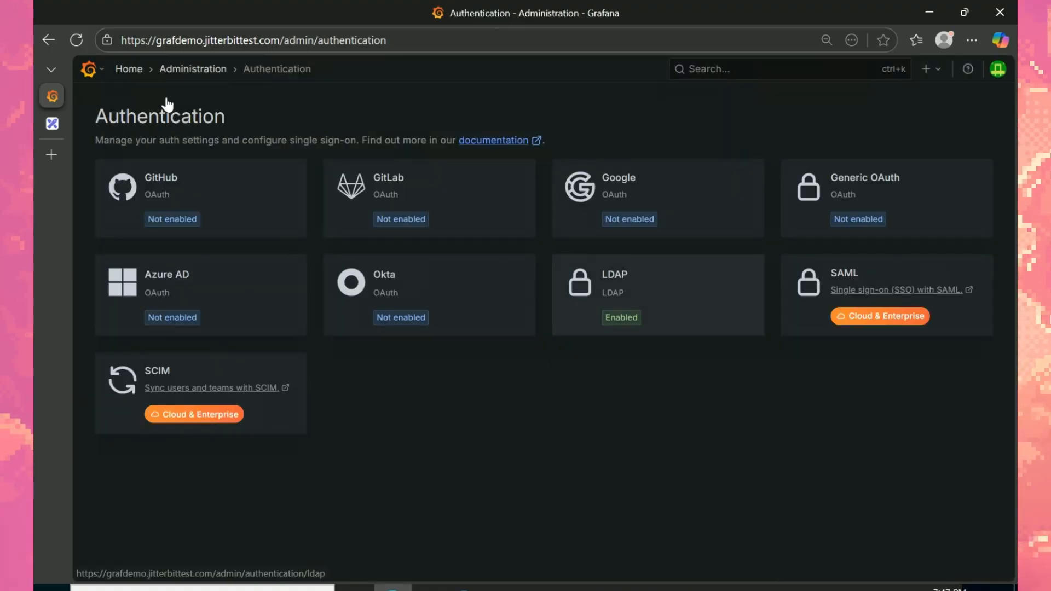
pyautogui.click(212, 76)
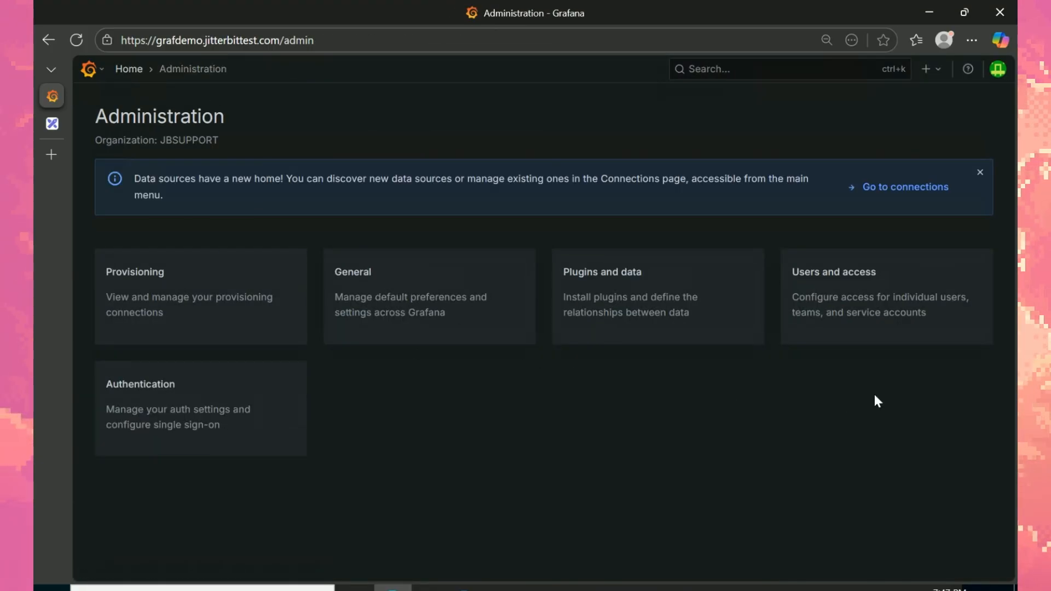
pyautogui.click(861, 295)
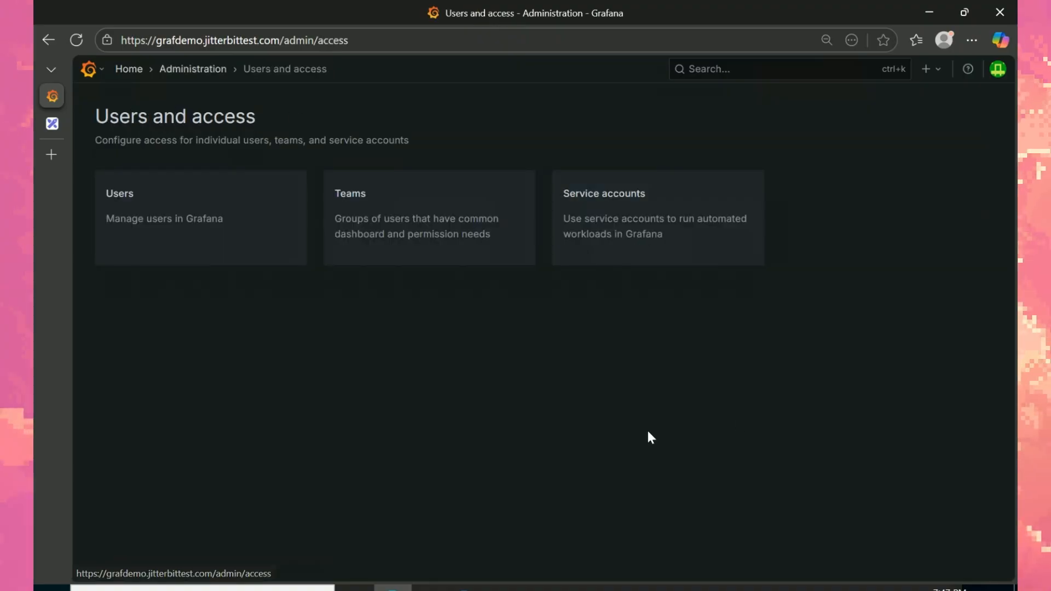
pyautogui.click(164, 238)
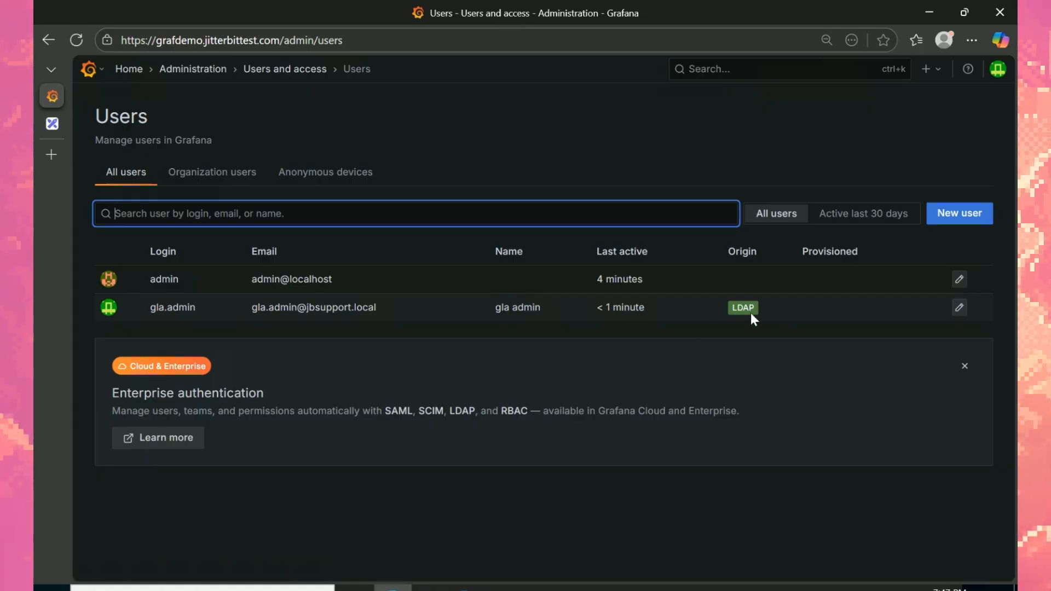
# Step: Confirm gla.admin's Name, Username and Password show Synced via LDAP, then sign out
pyautogui.click(173, 307)
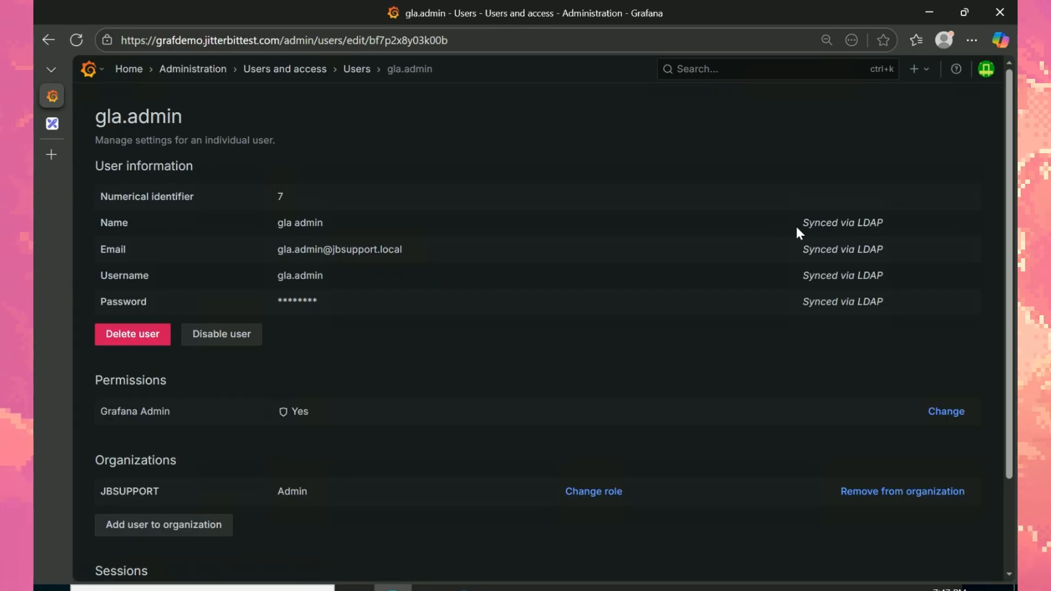
pyautogui.tripleClick(876, 223)
pyautogui.tripleClick(849, 275)
pyautogui.tripleClick(808, 303)
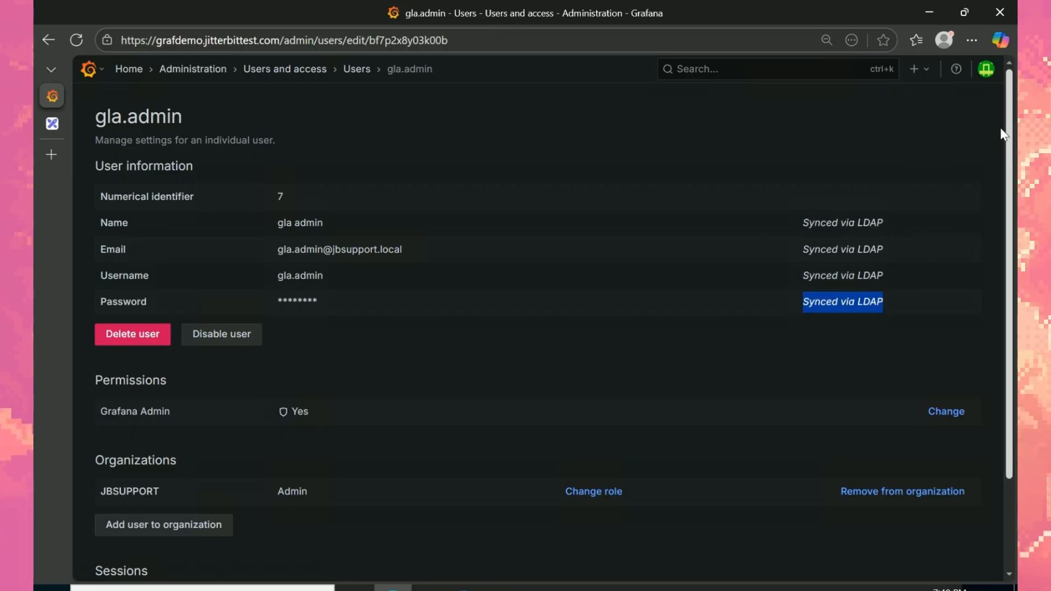
pyautogui.click(986, 69)
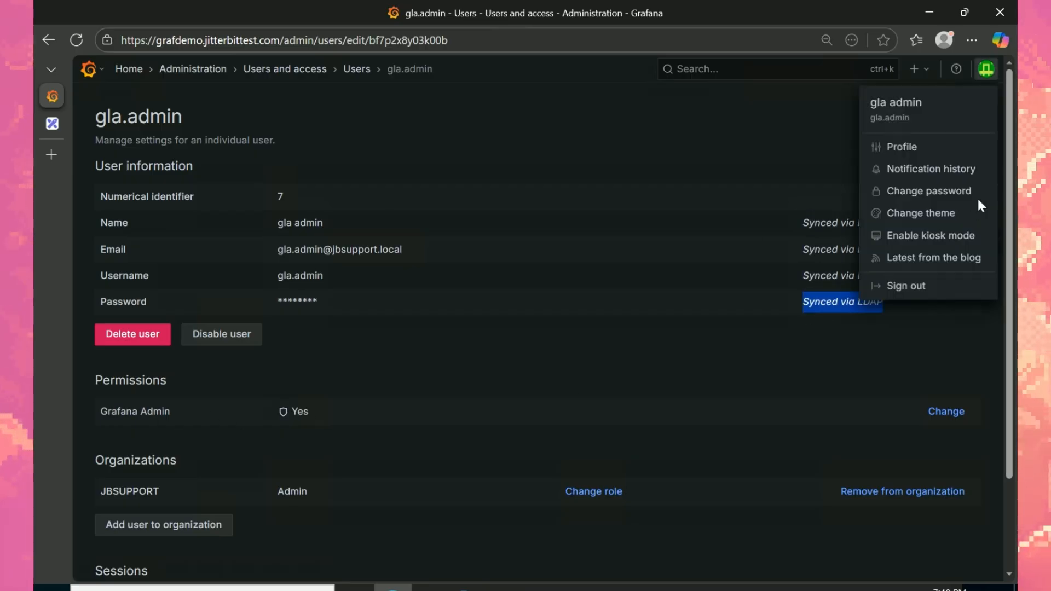
pyautogui.click(912, 300)
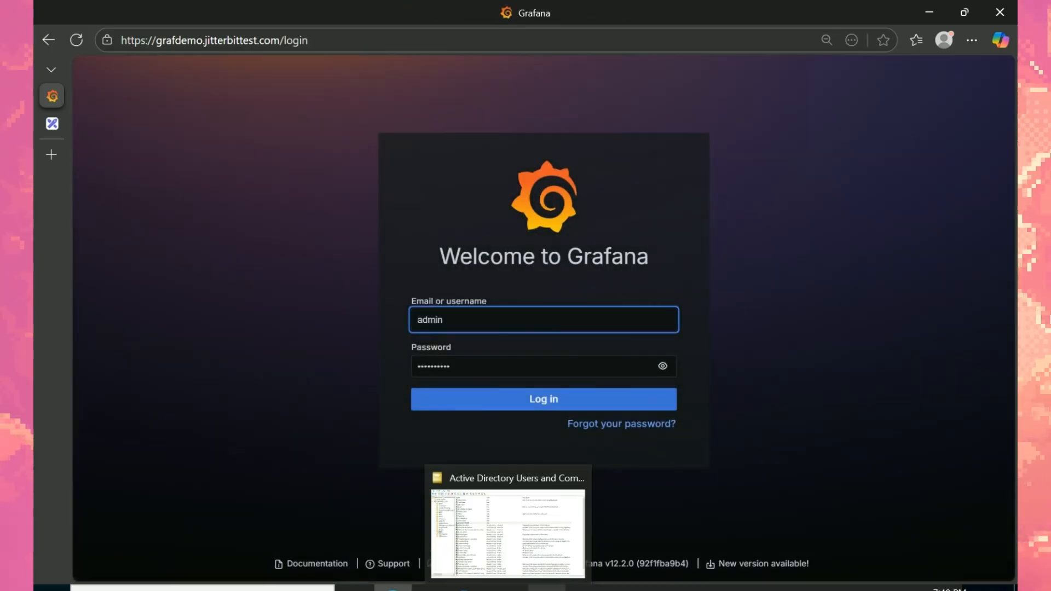
# Step: Open the Member Of list for the gla admin user in the L3GLA unit
pyautogui.click(508, 589)
pyautogui.click(90, 194)
pyautogui.click(242, 117)
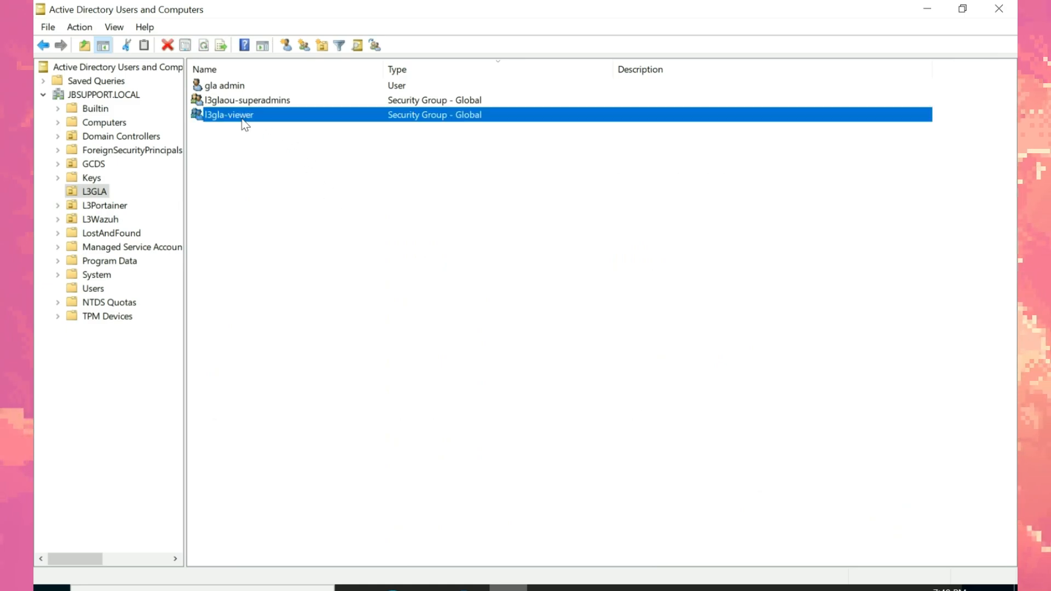
pyautogui.rightClick(245, 125)
pyautogui.rightClick(276, 85)
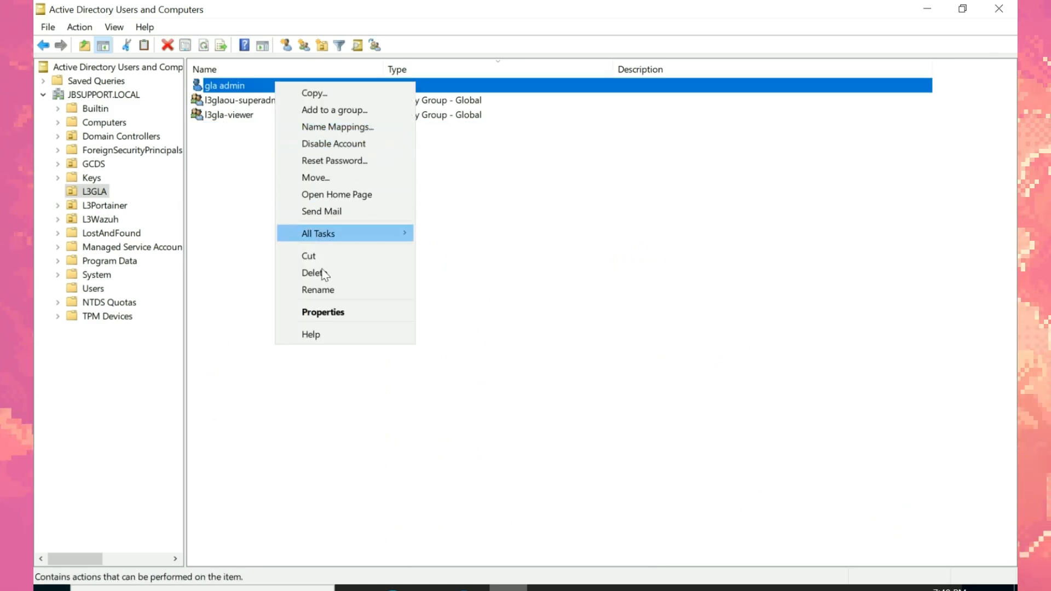
pyautogui.click(323, 312)
pyautogui.click(491, 114)
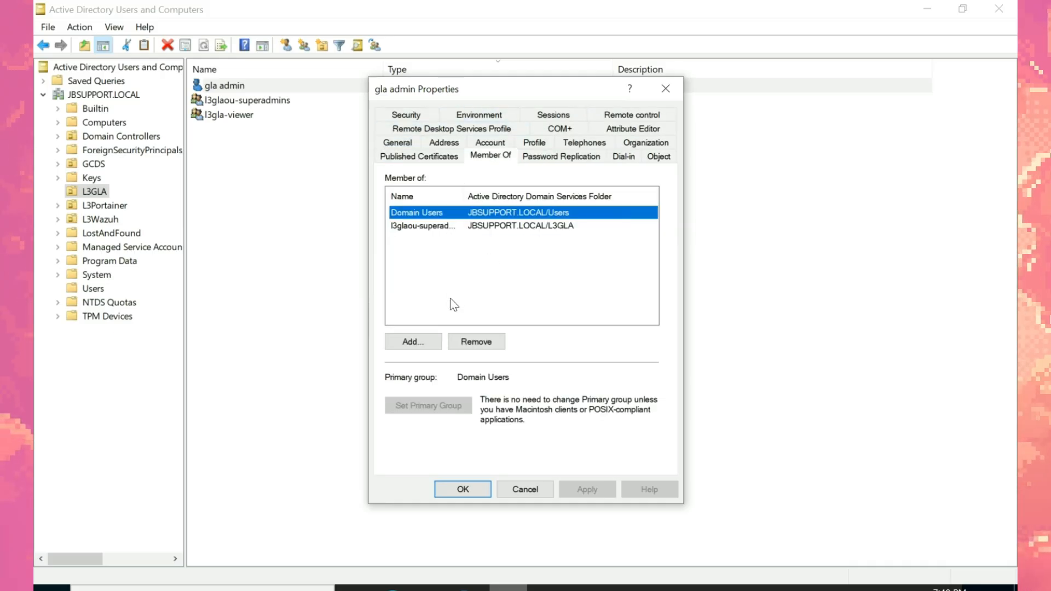
# Step: Replace gla admin's l3glaou-superadmins membership with l3gla-viewer and save
pyautogui.click(447, 226)
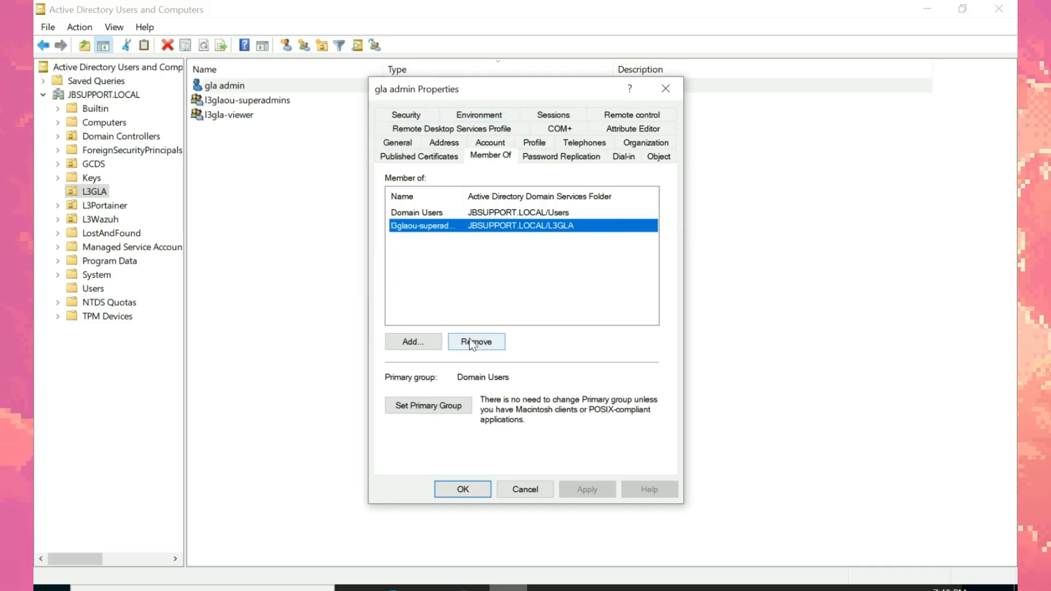
pyautogui.click(472, 344)
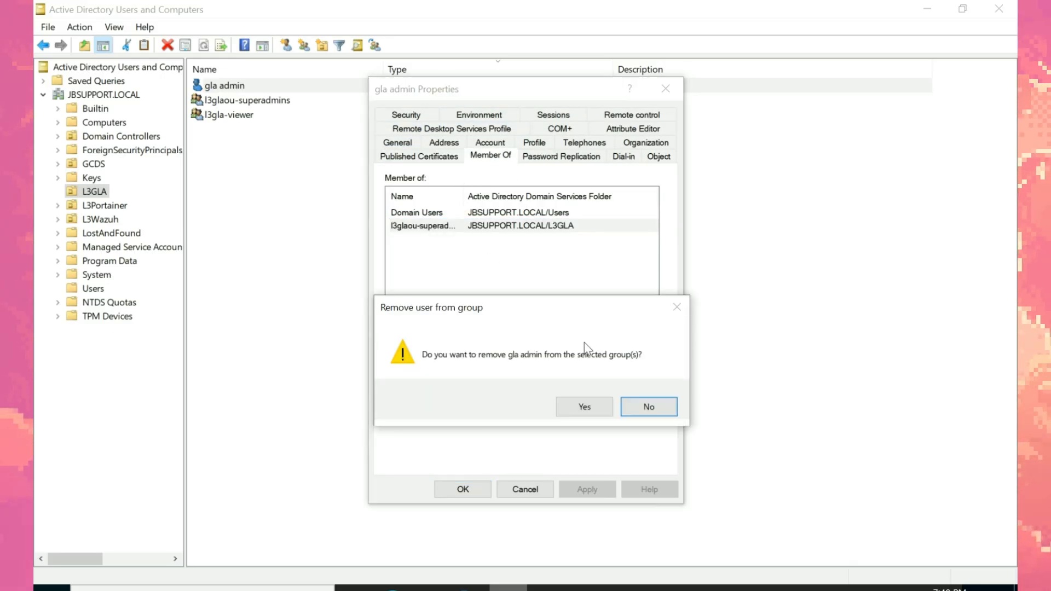
pyautogui.click(599, 414)
pyautogui.click(428, 341)
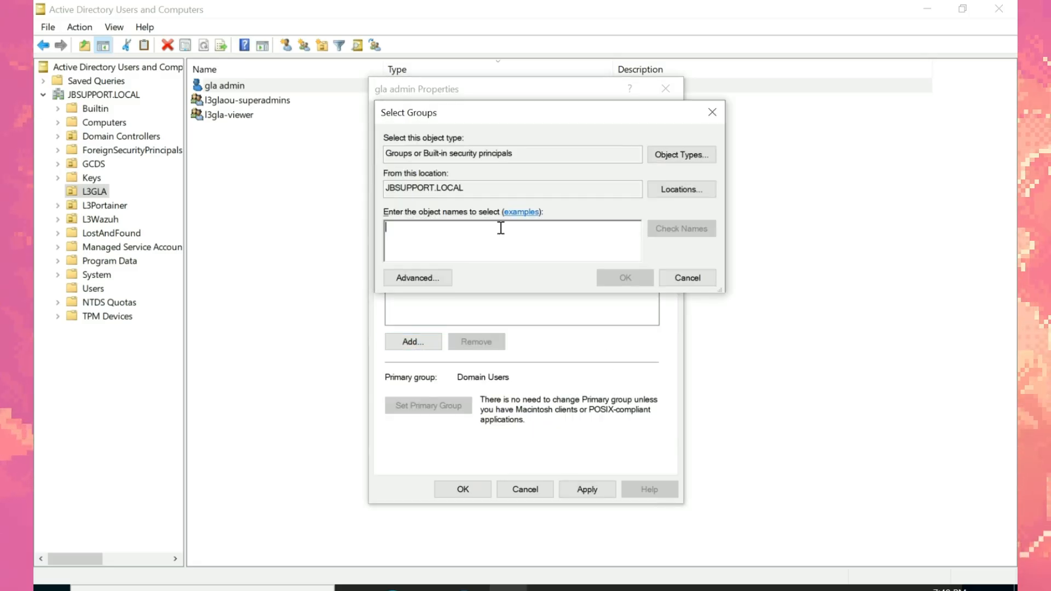
pyautogui.write('l3gla-')
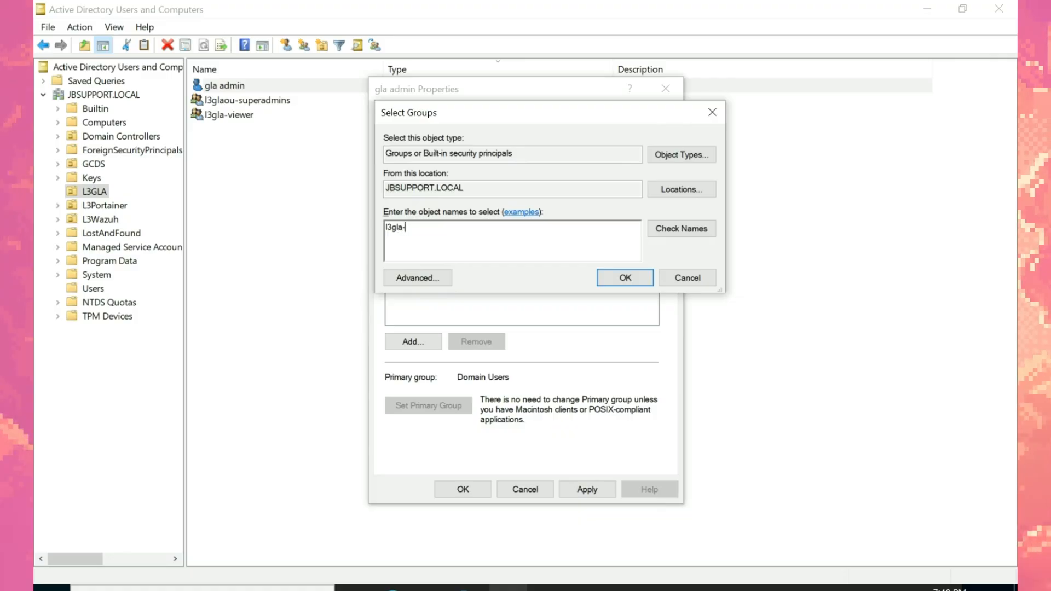
pyautogui.press('Return')
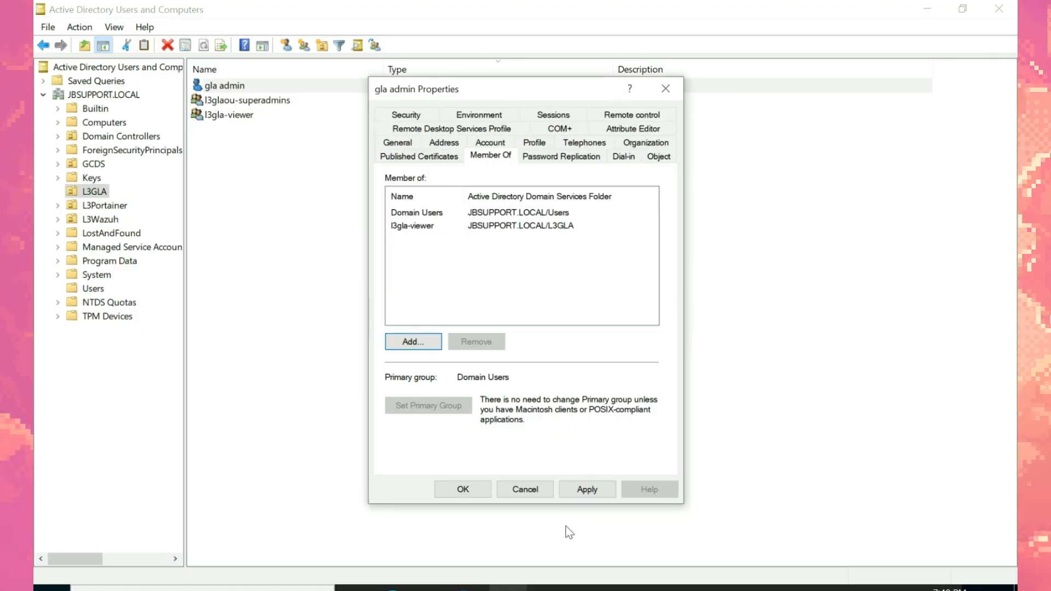
pyautogui.click(576, 491)
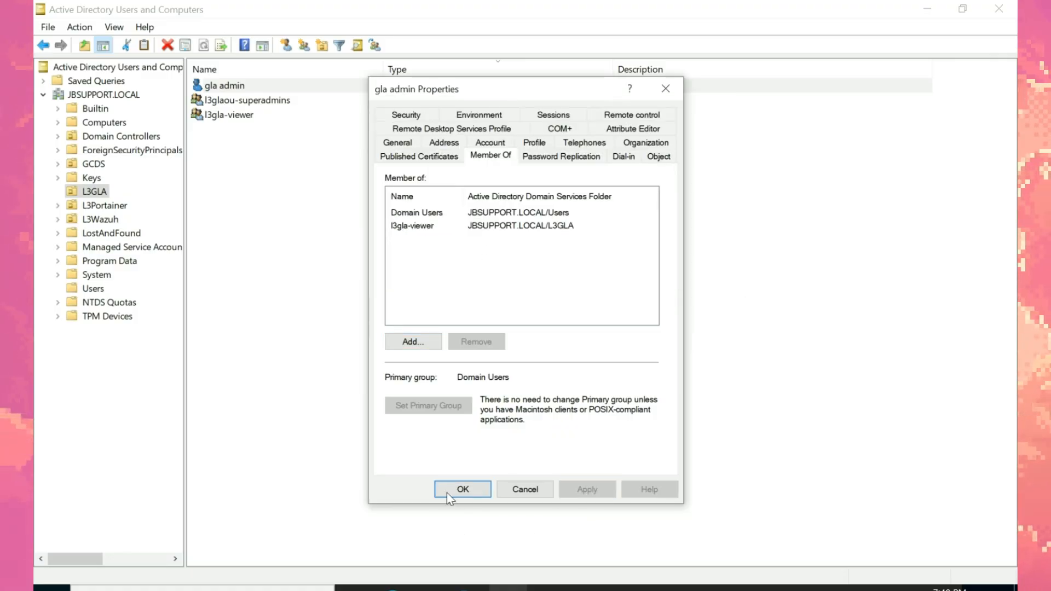
pyautogui.click(463, 488)
pyautogui.click(393, 588)
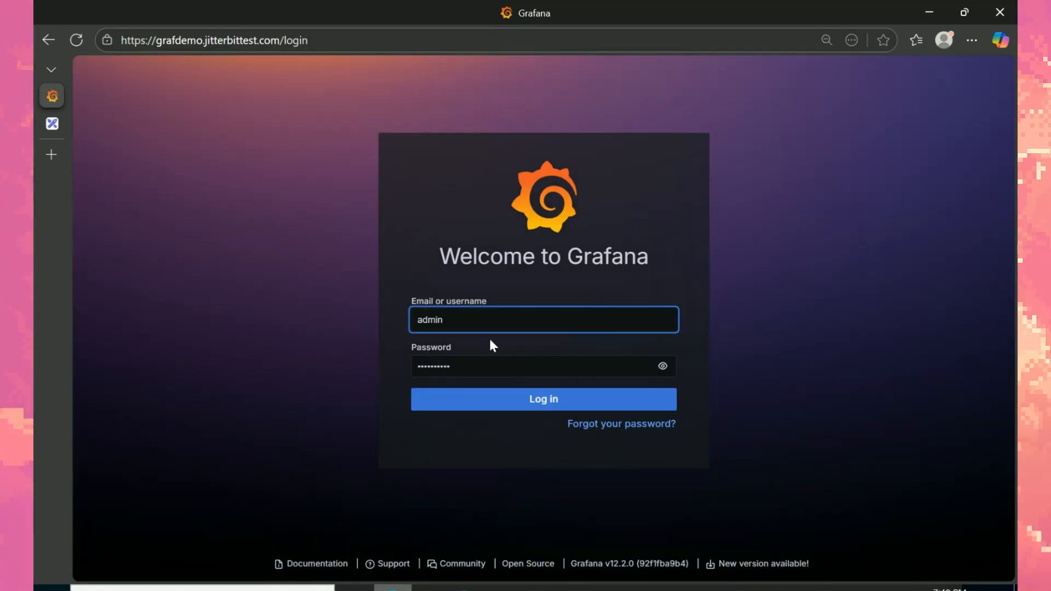
# Step: Log in to Grafana as gla.admin using the password copied from Notepad
pyautogui.click(489, 331)
pyautogui.hotkey('ctrl', 'a')
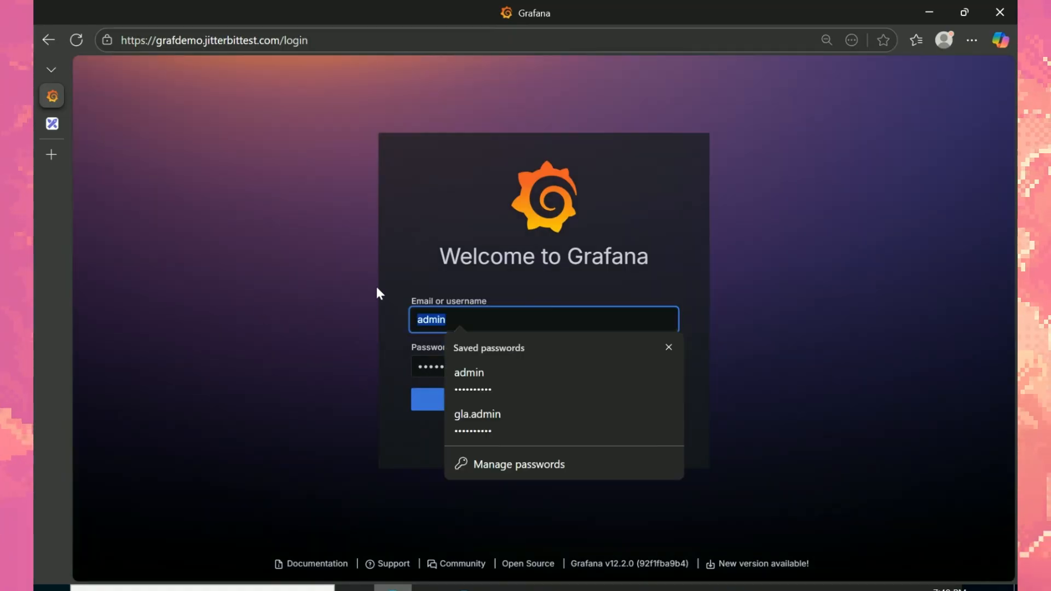
pyautogui.write('gla.admin')
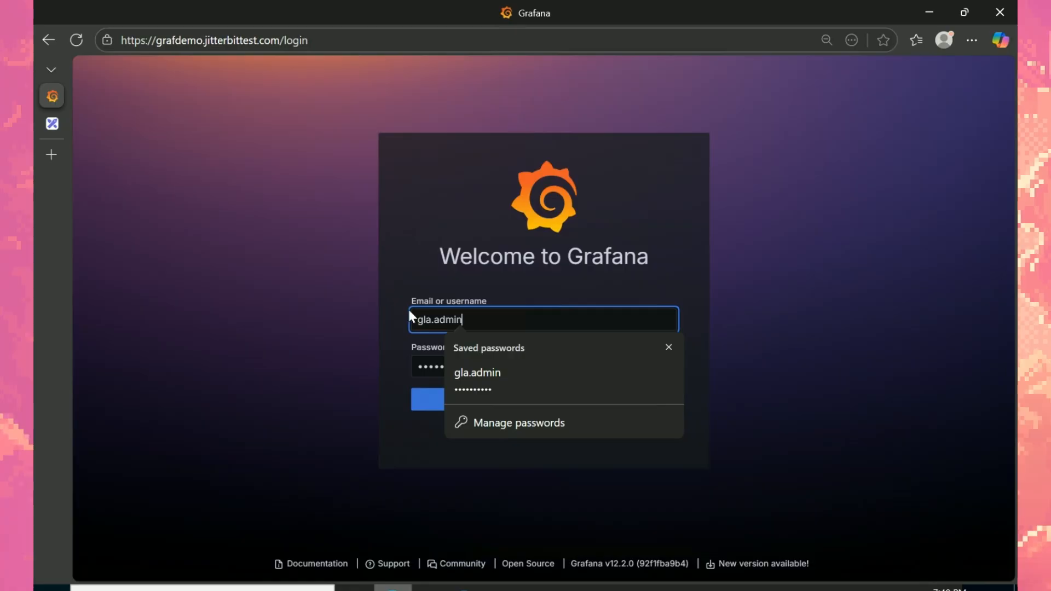
pyautogui.hotkey('alt', 'Tab')
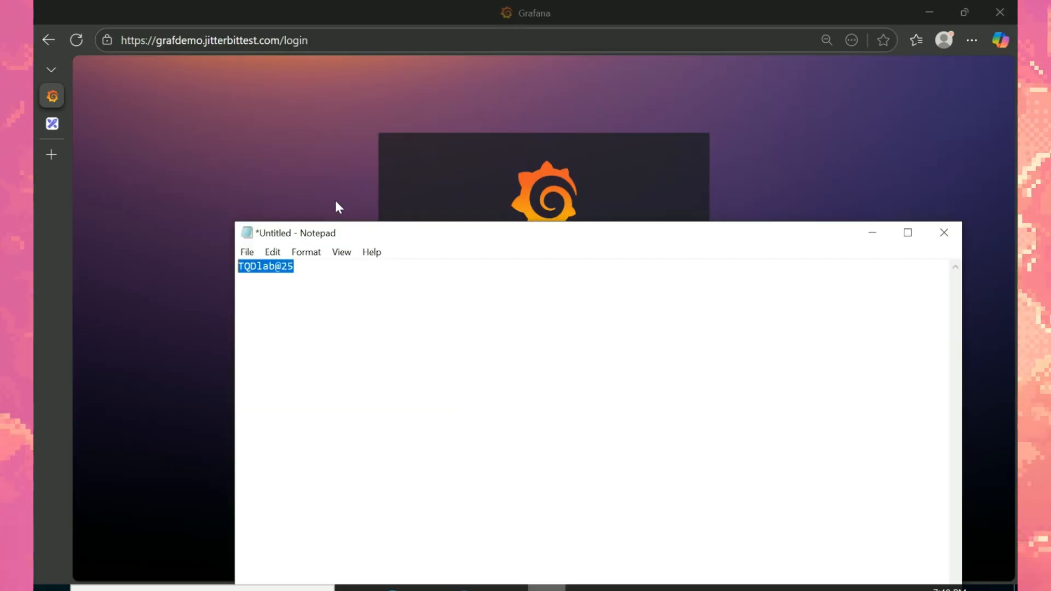
pyautogui.hotkey('ctrl', 'c')
pyautogui.hotkey('alt', 'Tab')
pyautogui.click(509, 368)
pyautogui.hotkey('ctrl', 'a')
pyautogui.hotkey('ctrl', 'v')
pyautogui.click(444, 406)
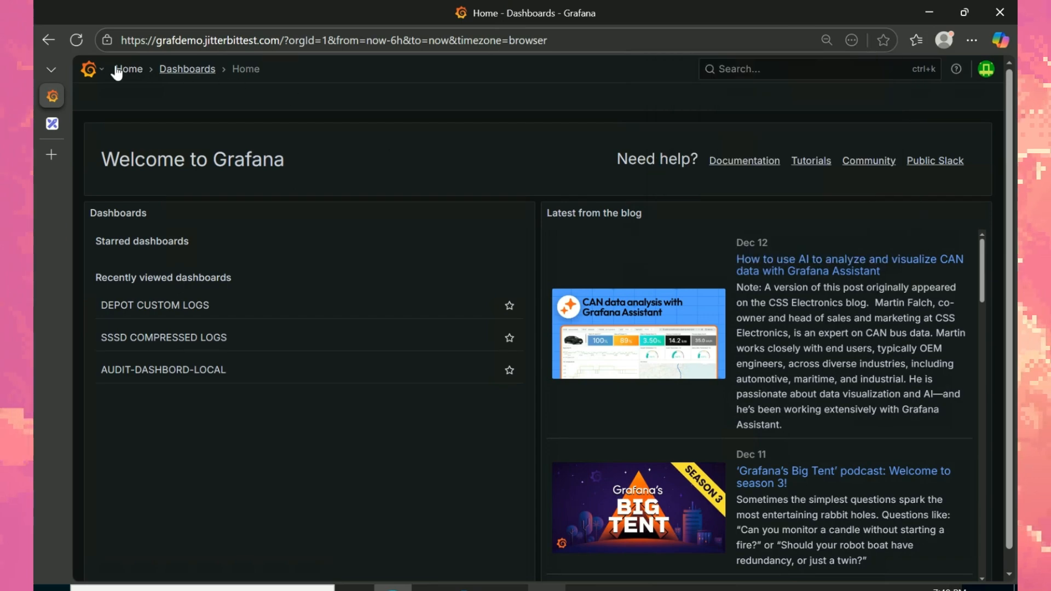
# Step: Sign out of the gla.admin session from the account menu
pyautogui.click(90, 70)
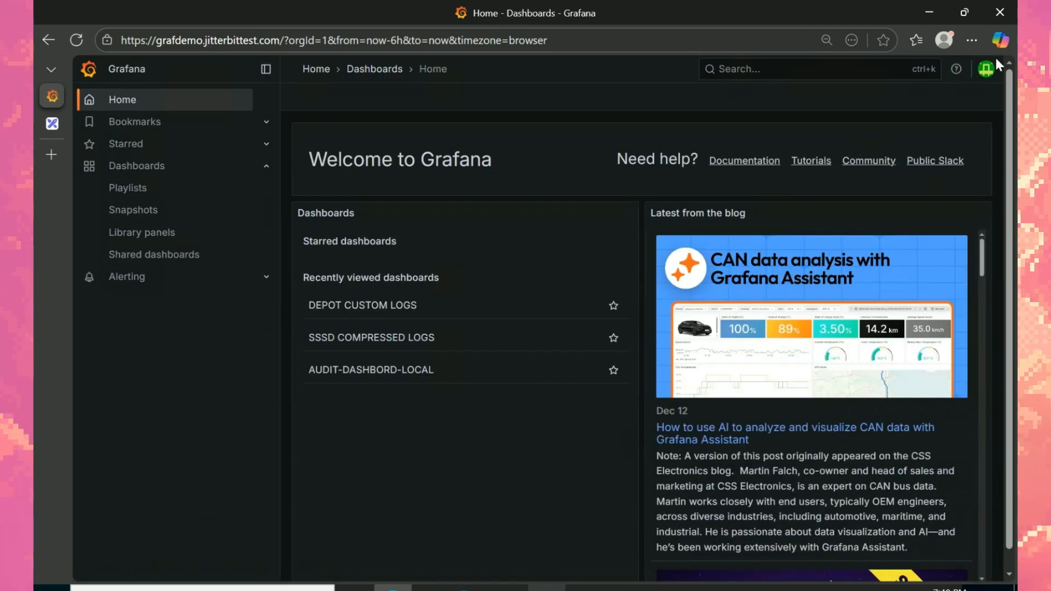
pyautogui.click(986, 69)
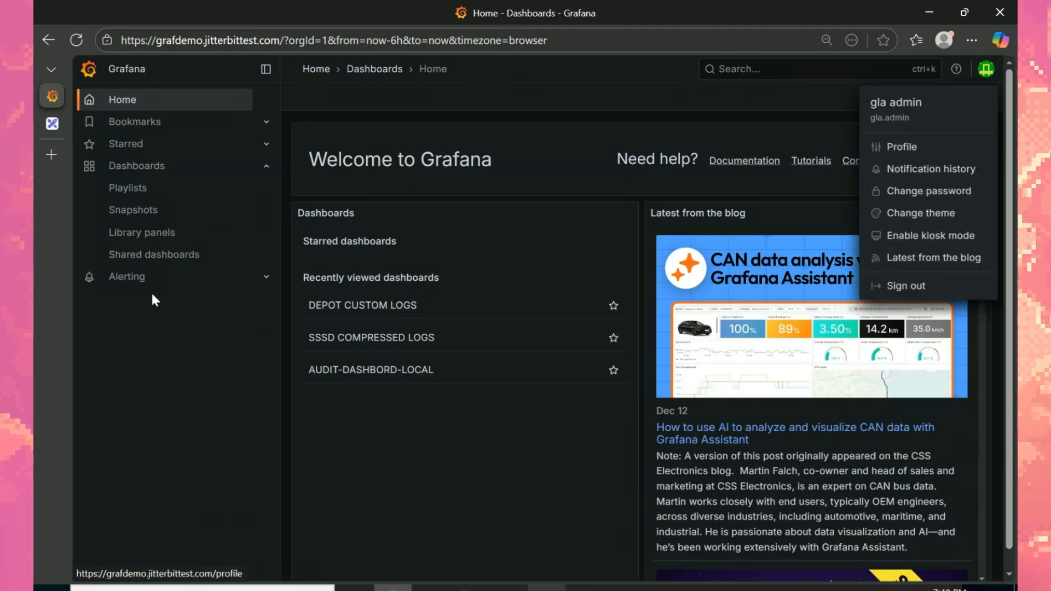
pyautogui.click(908, 285)
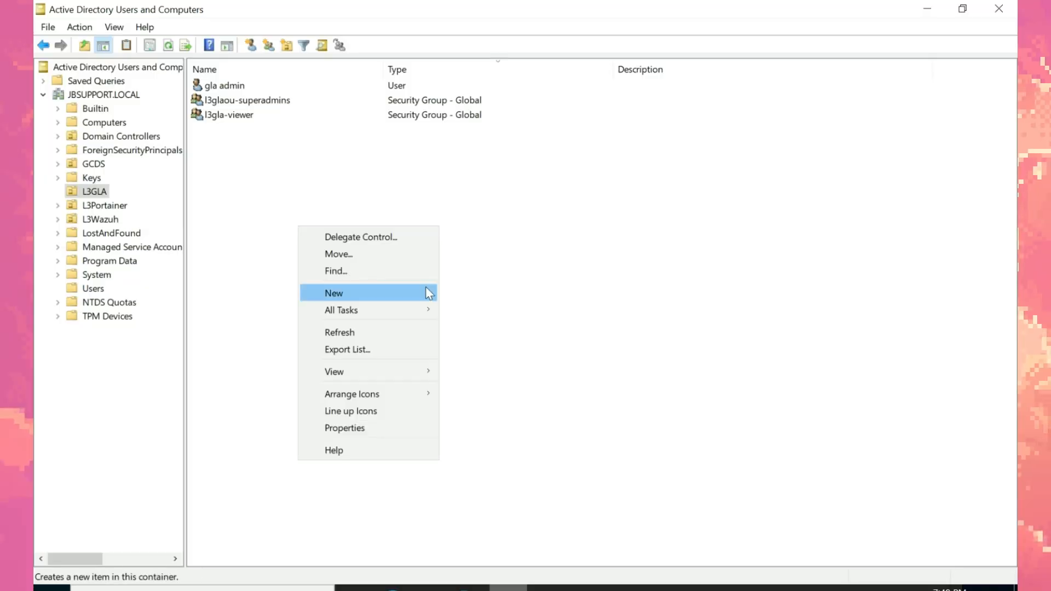
# Step: Start a new L3GLA user named 'viewer.chuknkeee' with logon name viwerduck
pyautogui.moveTo(430, 292)
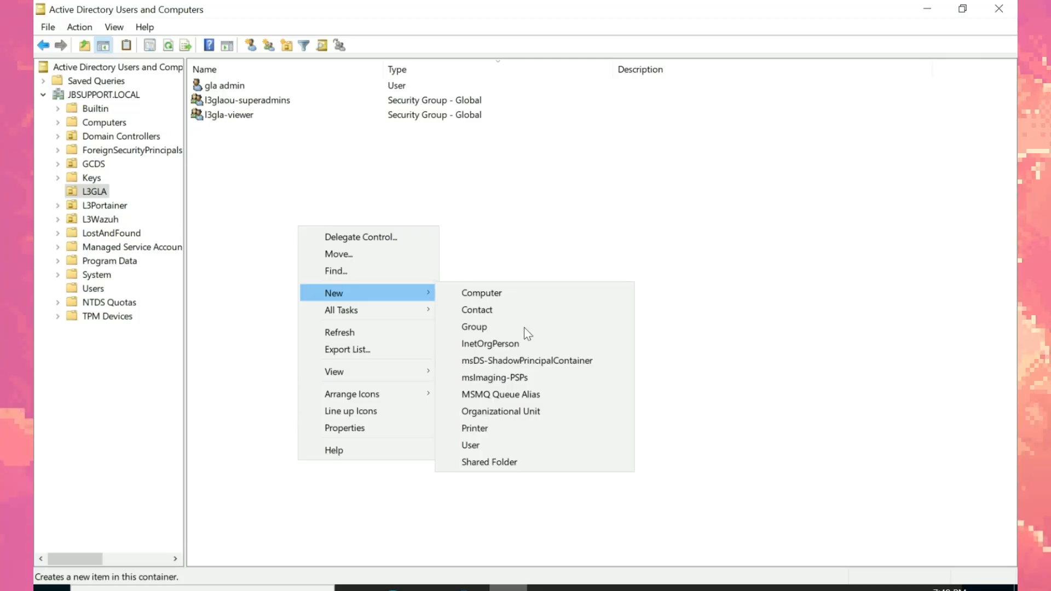
pyautogui.click(491, 441)
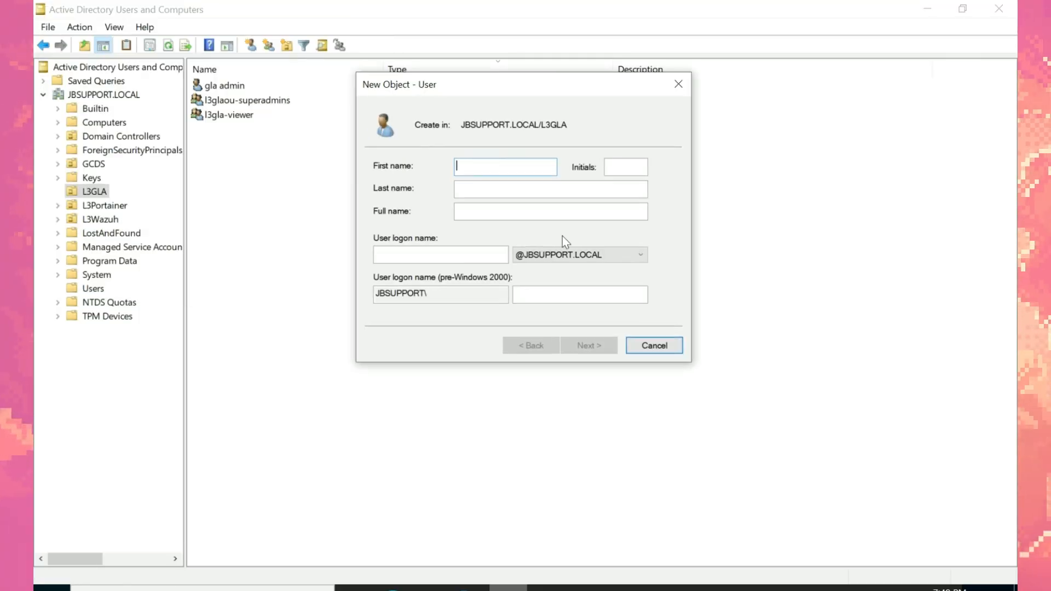
pyautogui.write('vie')
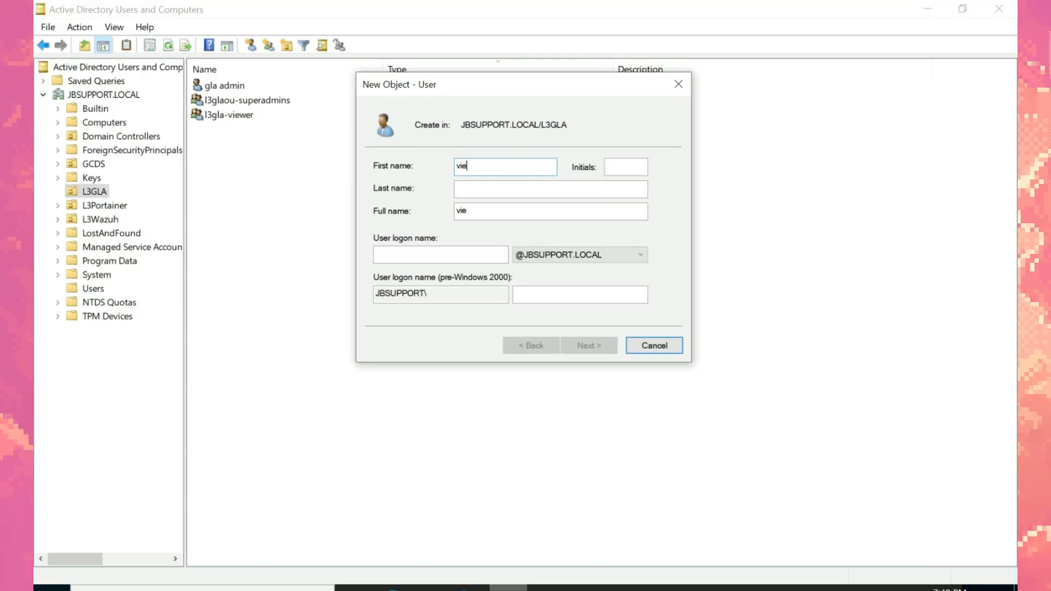
pyautogui.write('wer.chuknkeee')
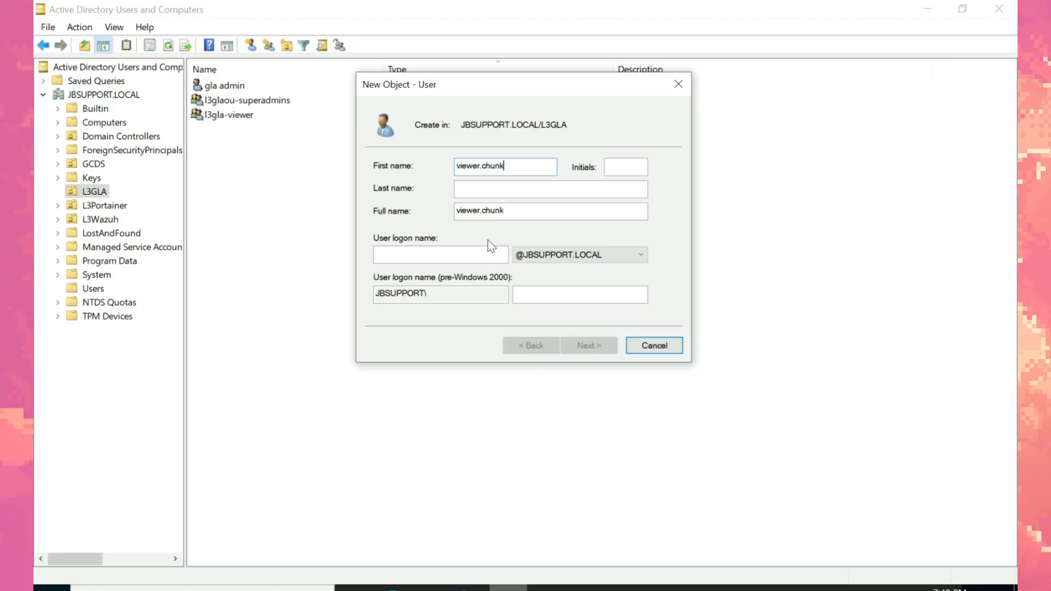
pyautogui.click(442, 255)
pyautogui.write('viwerduck')
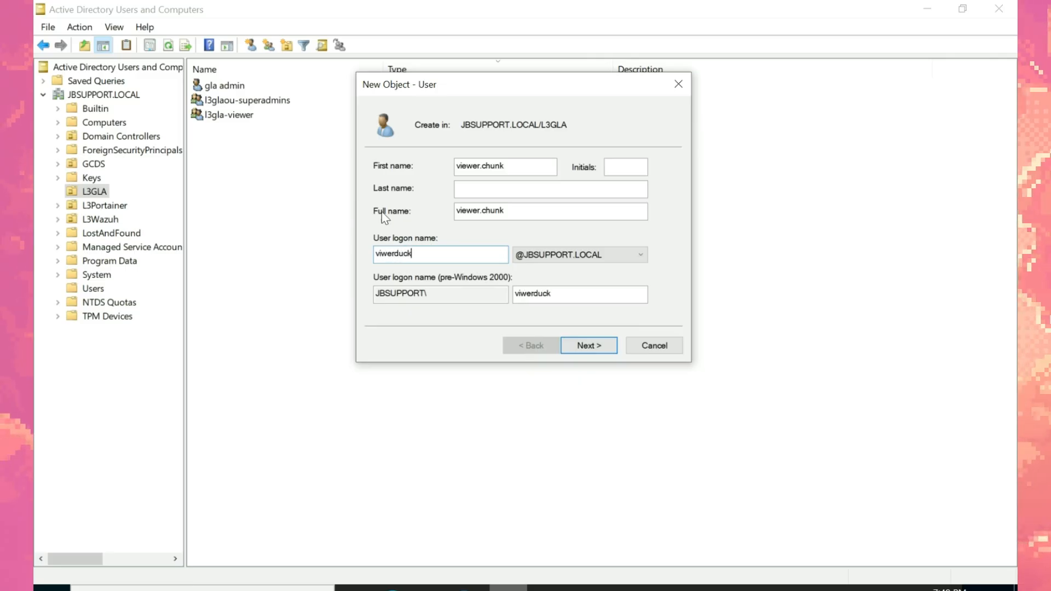
pyautogui.moveTo(515, 293); pyautogui.dragTo(528, 293)
pyautogui.moveTo(453, 251); pyautogui.dragTo(303, 250)
pyautogui.click(602, 350)
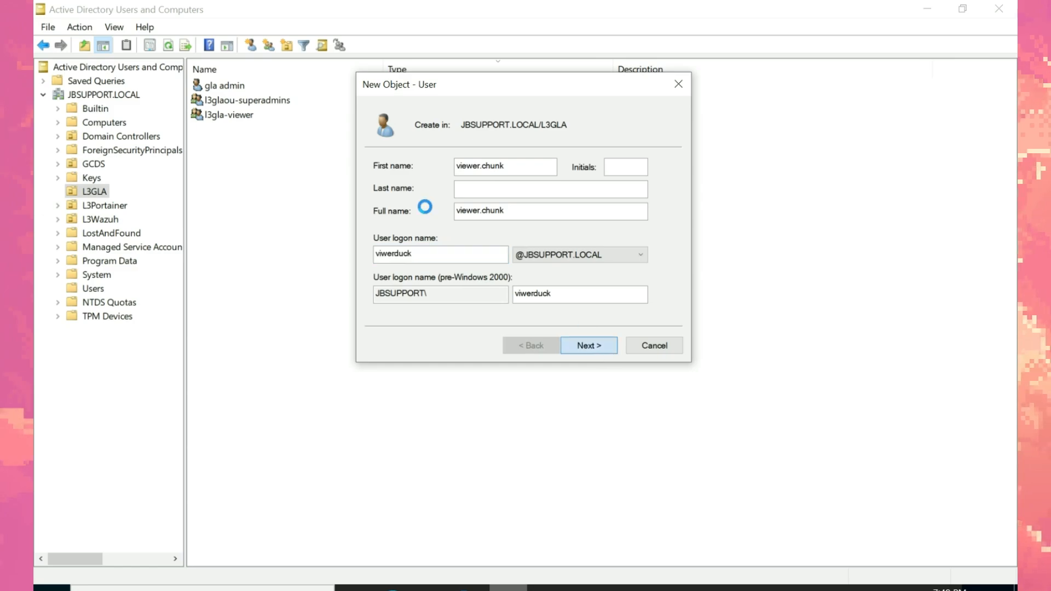
# Step: Write a new password line in Notepad for the new user and select it
pyautogui.click(546, 588)
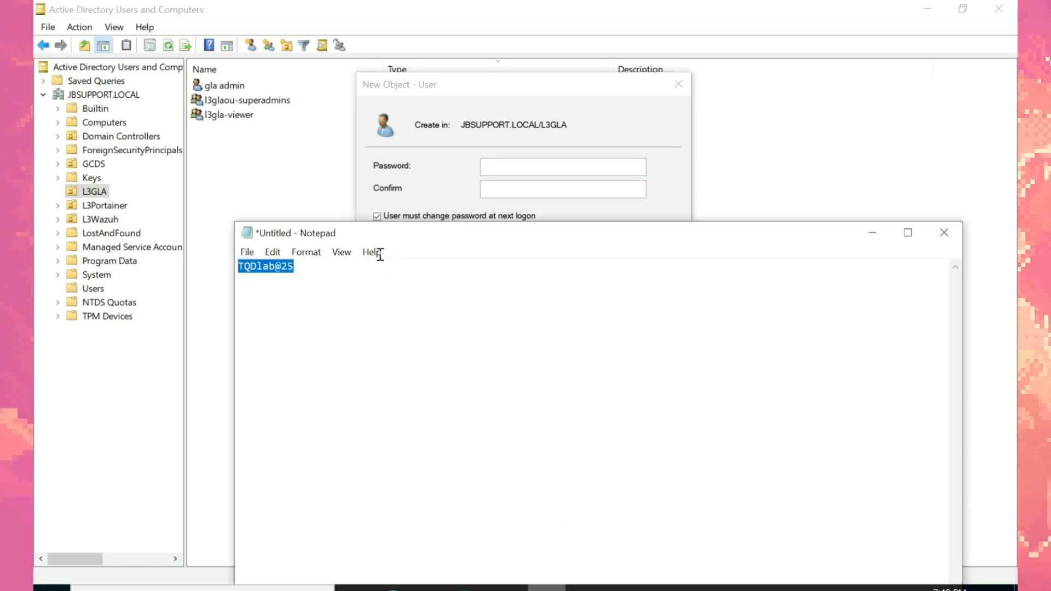
pyautogui.click(353, 315)
pyautogui.press('Return')
pyautogui.press('Return')
pyautogui.press('Return')
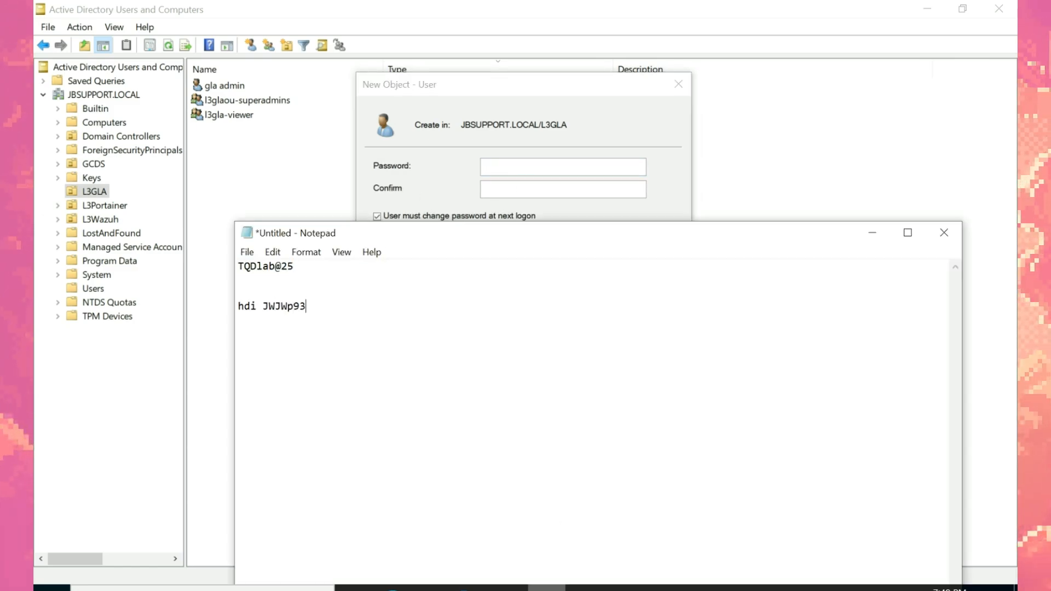
pyautogui.hotkey('shift', 'End')
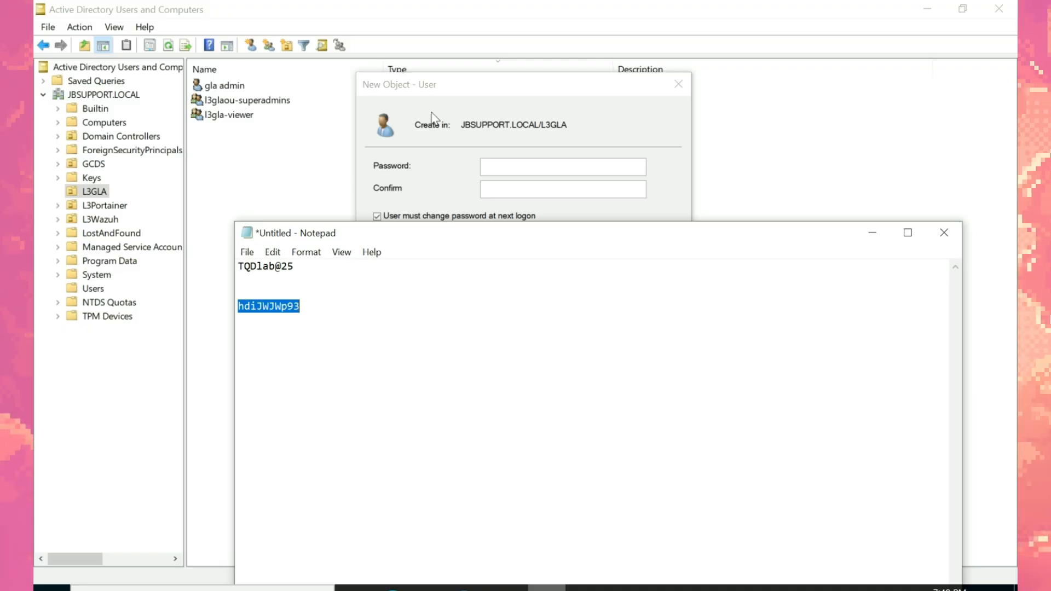
# Step: Paste the password into both fields, untick forced change at next logon, and finish
pyautogui.click(582, 162)
pyautogui.hotkey('ctrl', 'v')
pyautogui.click(559, 188)
pyautogui.hotkey('ctrl', 'v')
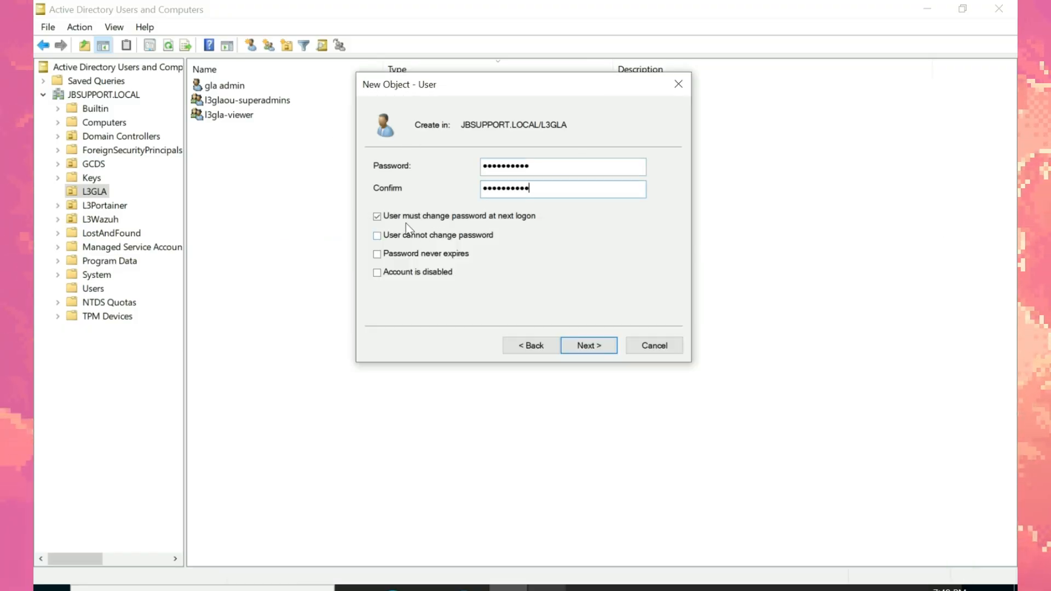
pyautogui.click(377, 217)
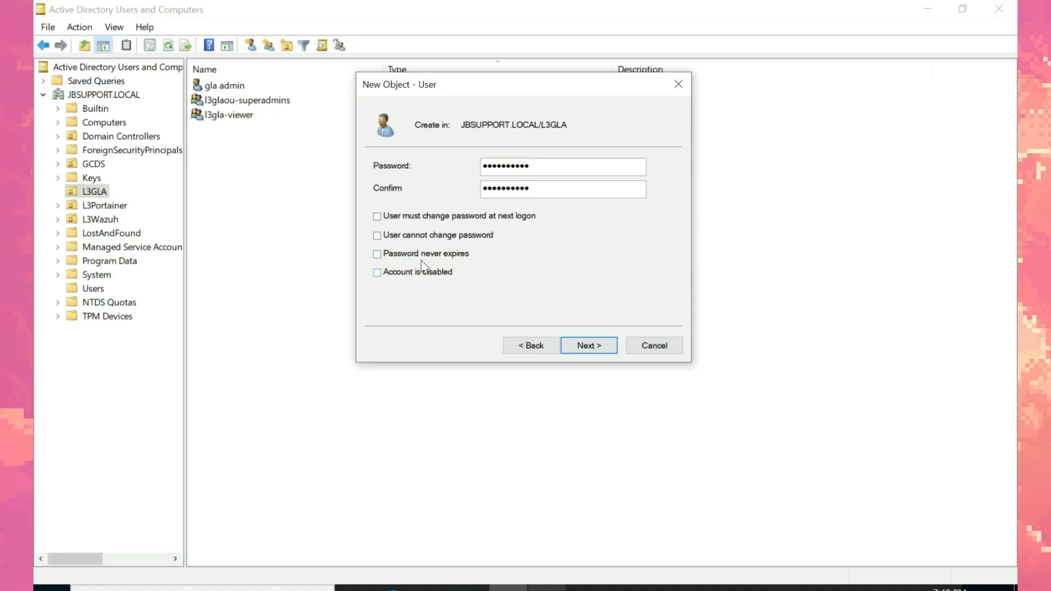
pyautogui.click(572, 347)
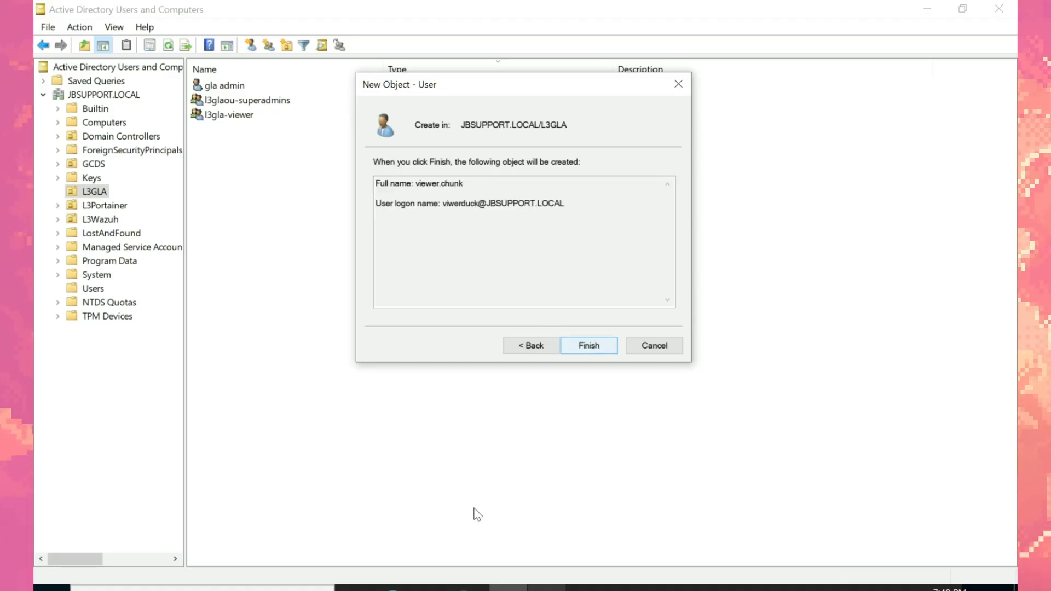
pyautogui.press('Return')
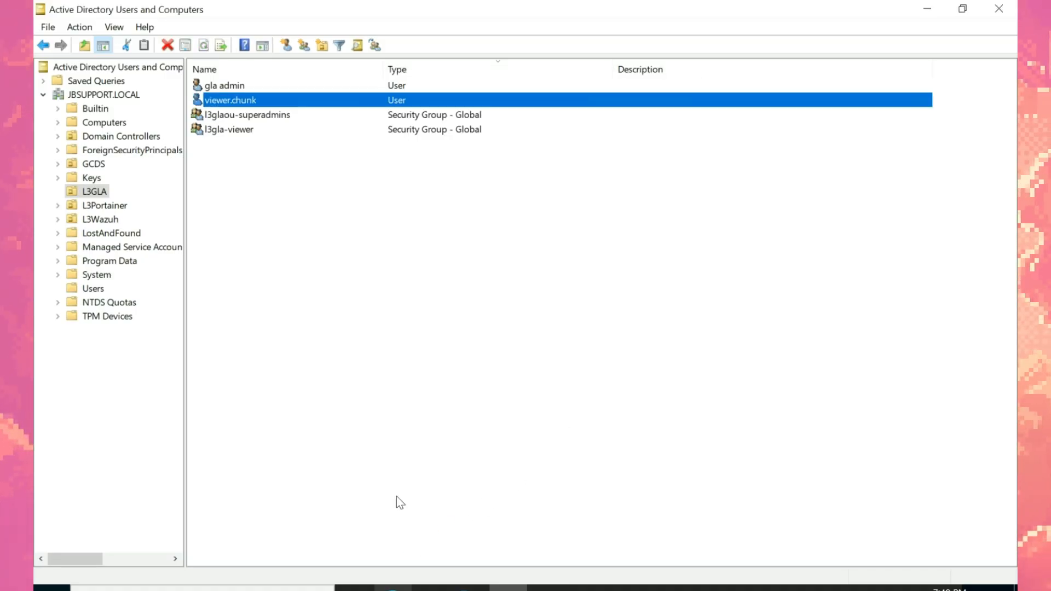
# Step: Add viewer.chunk to the l3gla-viewer group through its Member Of tab and save
pyautogui.rightClick(276, 105)
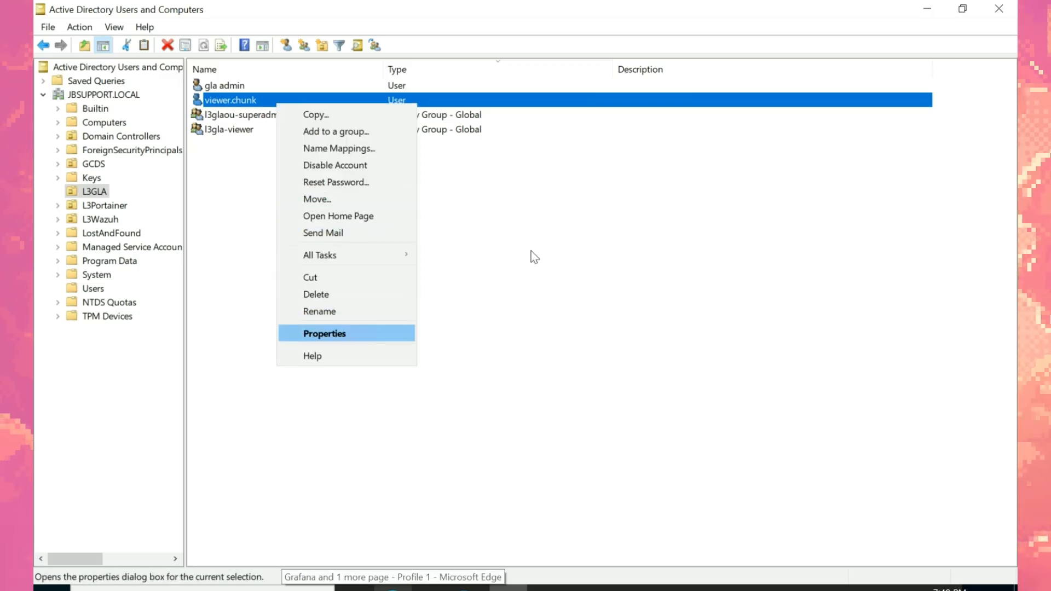
pyautogui.press('Return')
pyautogui.click(506, 115)
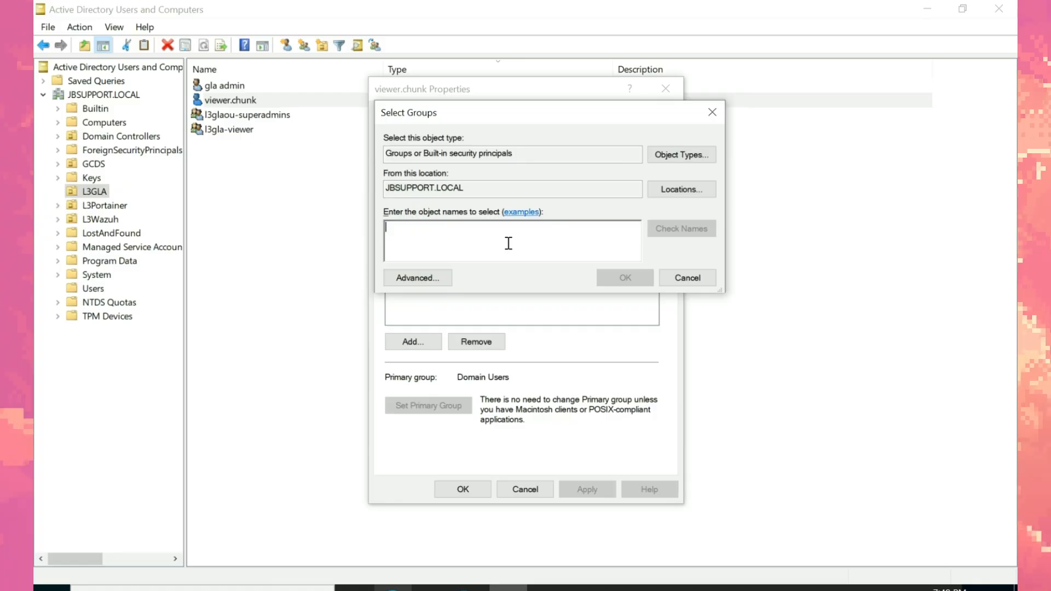
pyautogui.write('l3gla-')
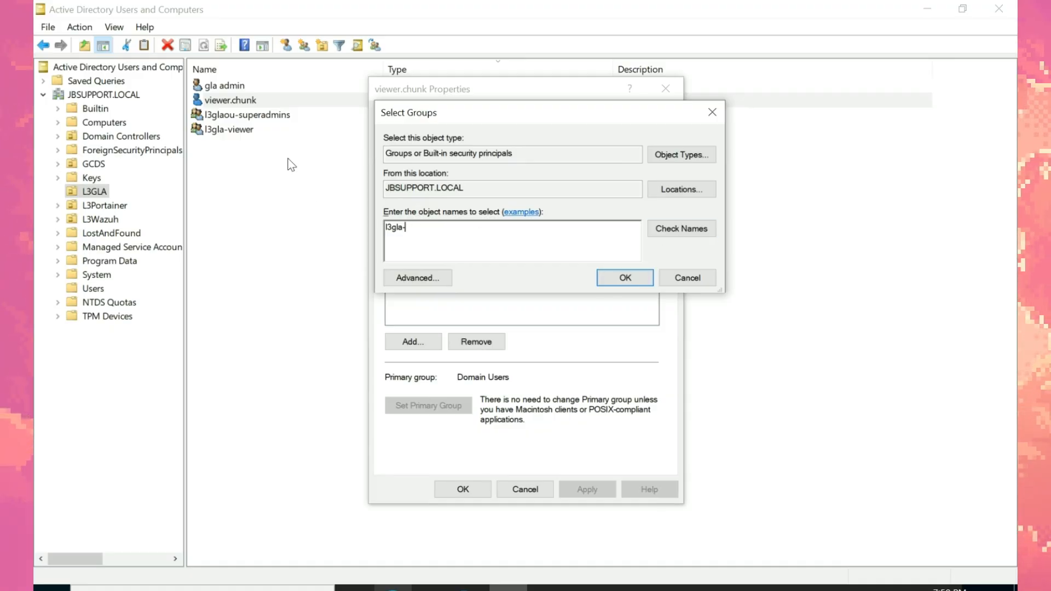
pyautogui.click(675, 228)
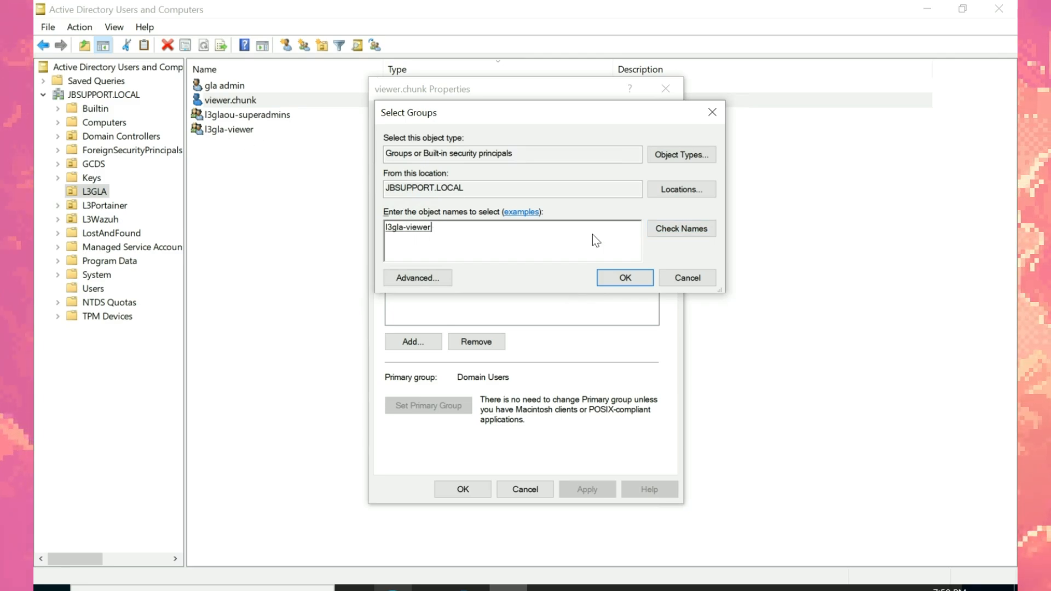
pyautogui.click(623, 277)
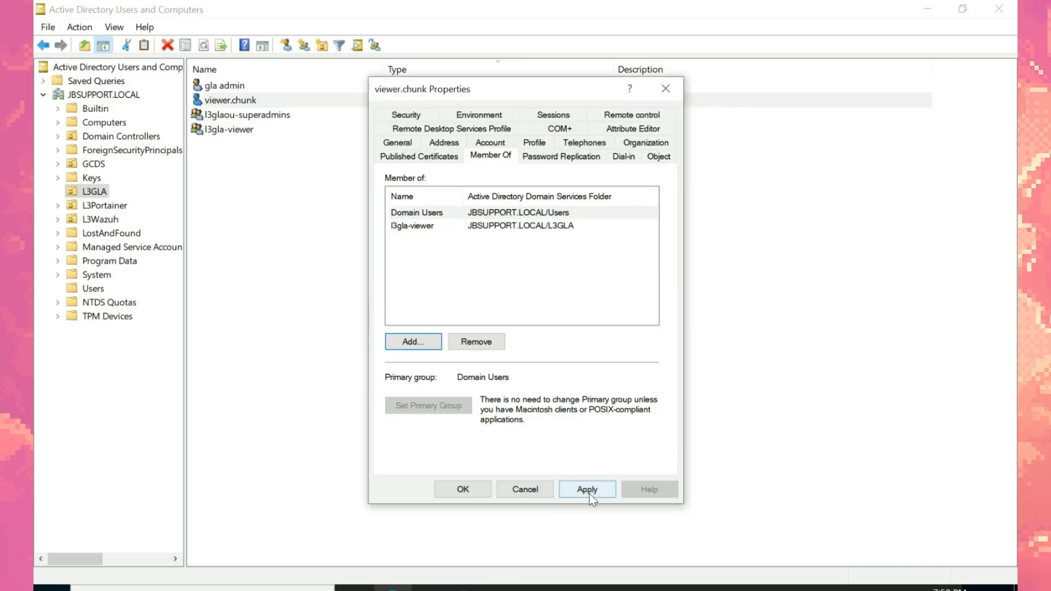
pyautogui.click(463, 489)
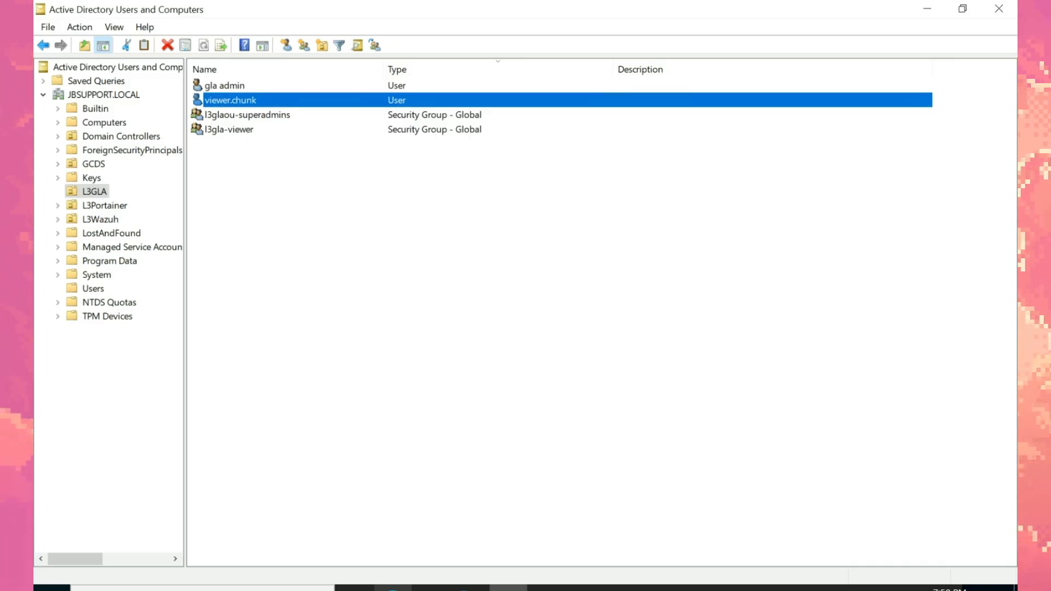
# Step: Open viewer.chunk's Attribute Editor and view its sAMAccountName value, then close the editor
pyautogui.click(392, 589)
pyautogui.click(539, 317)
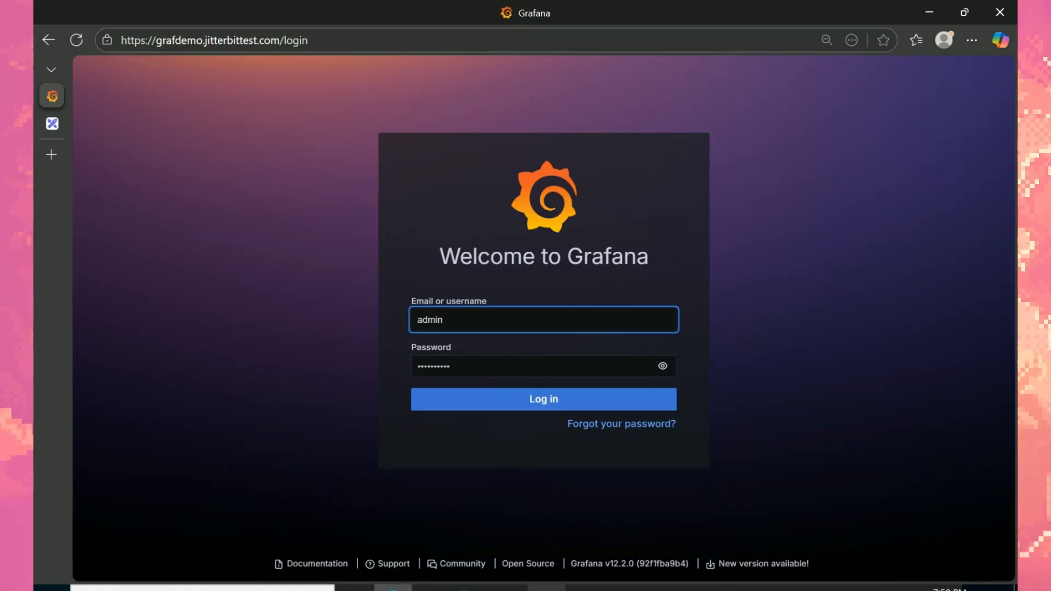
pyautogui.hotkey('alt', 'Tab')
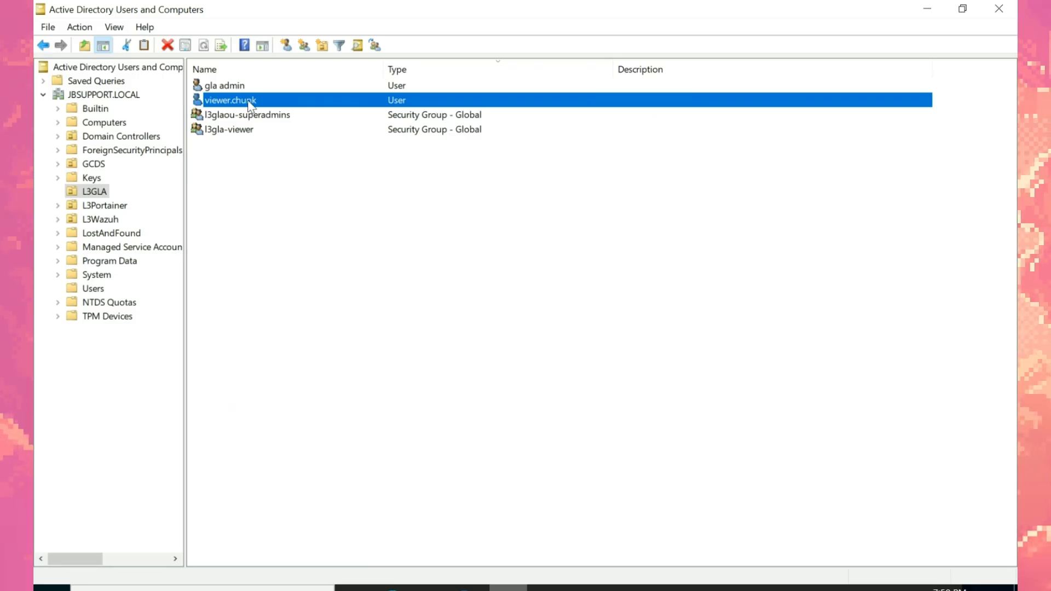
pyautogui.doubleClick(249, 101)
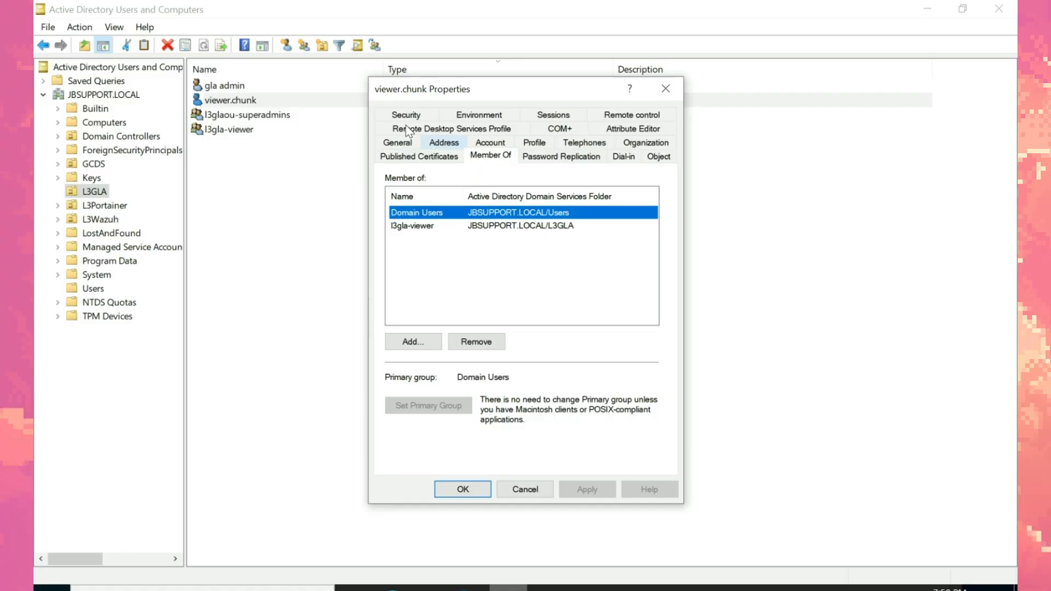
pyautogui.click(632, 129)
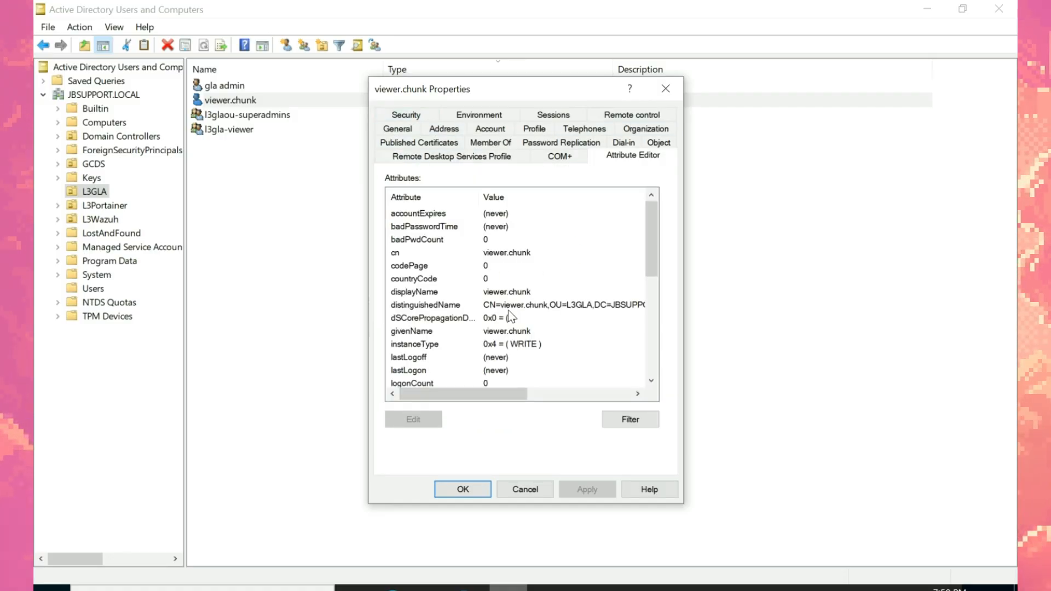
pyautogui.moveTo(658, 244); pyautogui.dragTo(658, 327)
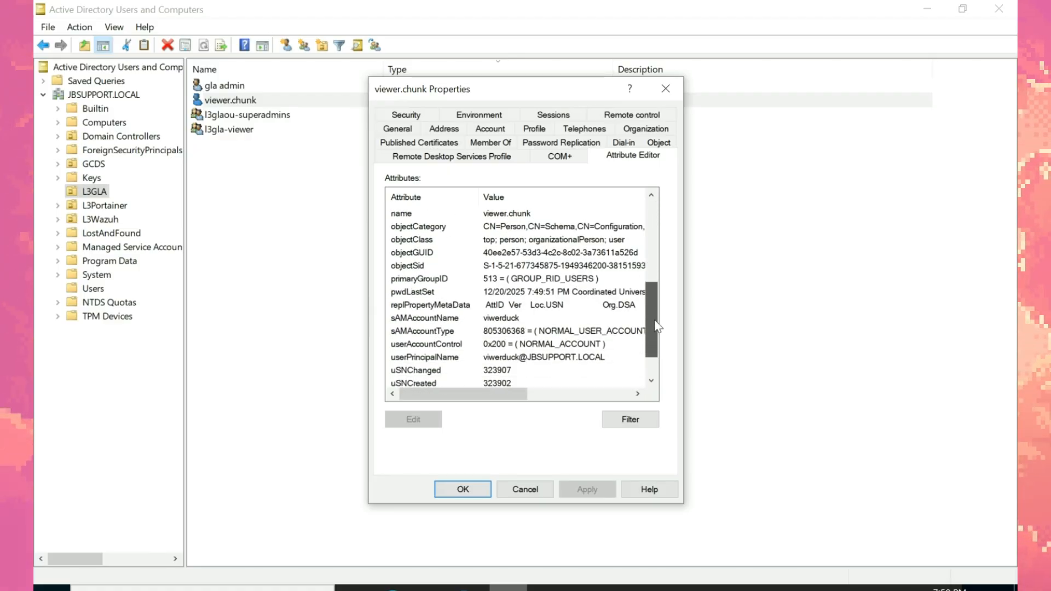
pyautogui.doubleClick(513, 319)
pyautogui.hotkey('ctrl', 'c')
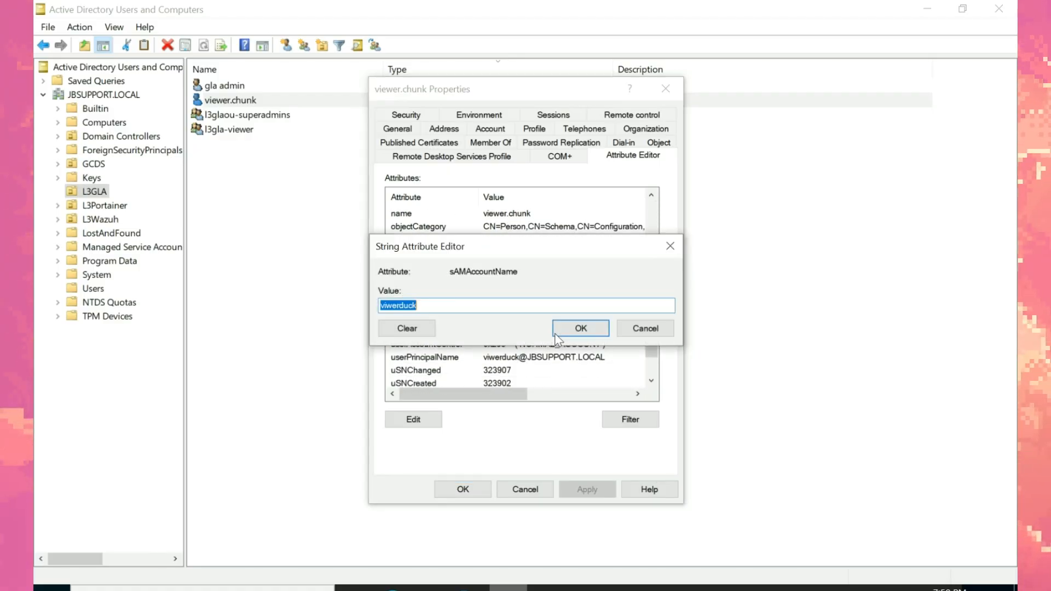
pyautogui.click(646, 328)
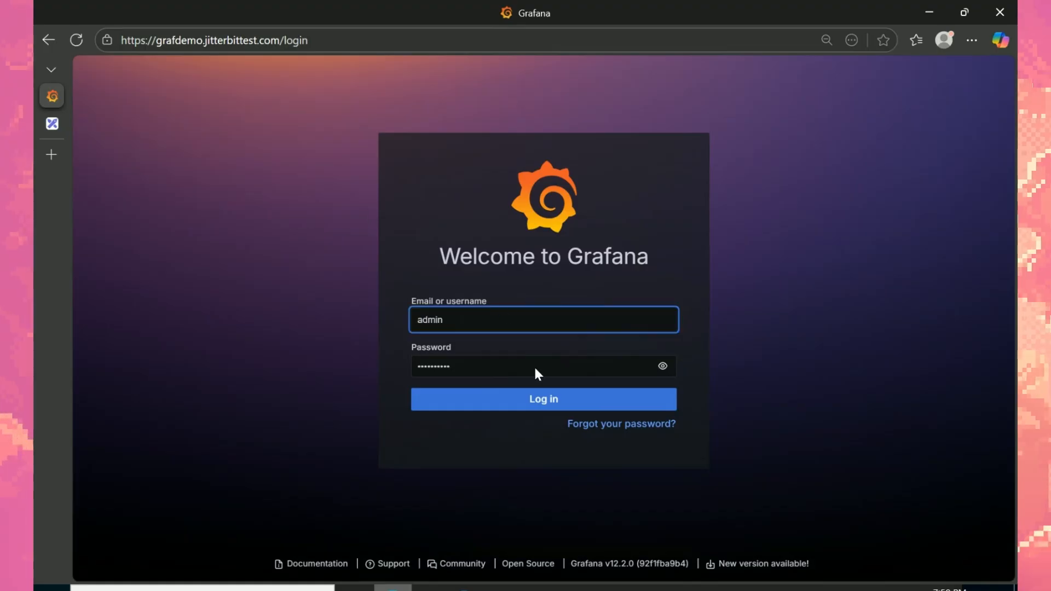
# Step: Enter the viewer account's login and its password from Notepad on the Grafana login page
pyautogui.hotkey('ctrl', 'v')
pyautogui.hotkey('ctrl', 'a')
pyautogui.hotkey('ctrl', 'v')
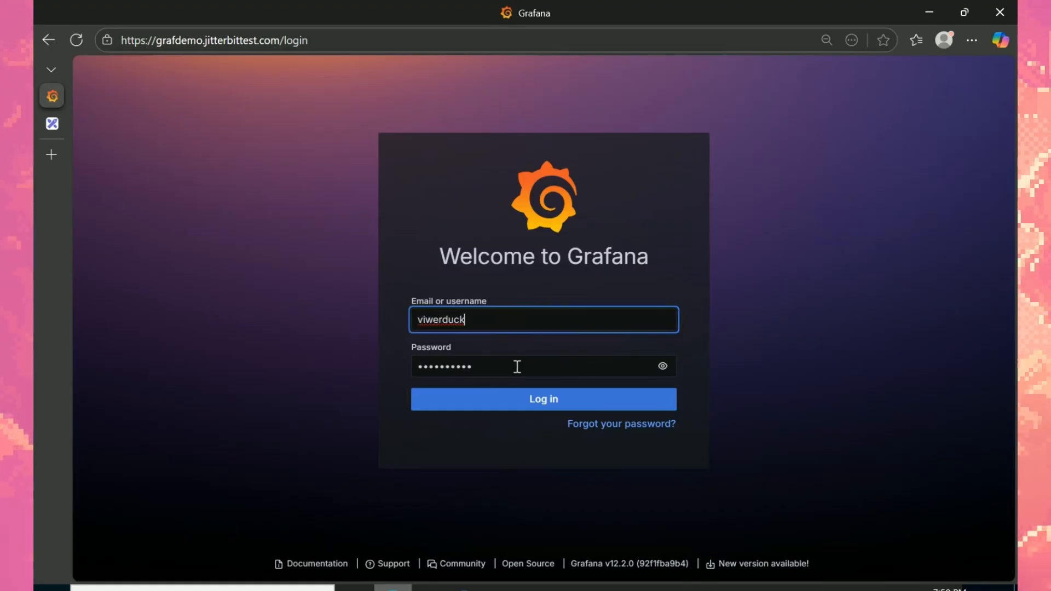
pyautogui.press('Tab')
pyautogui.hotkey('alt', 'Tab')
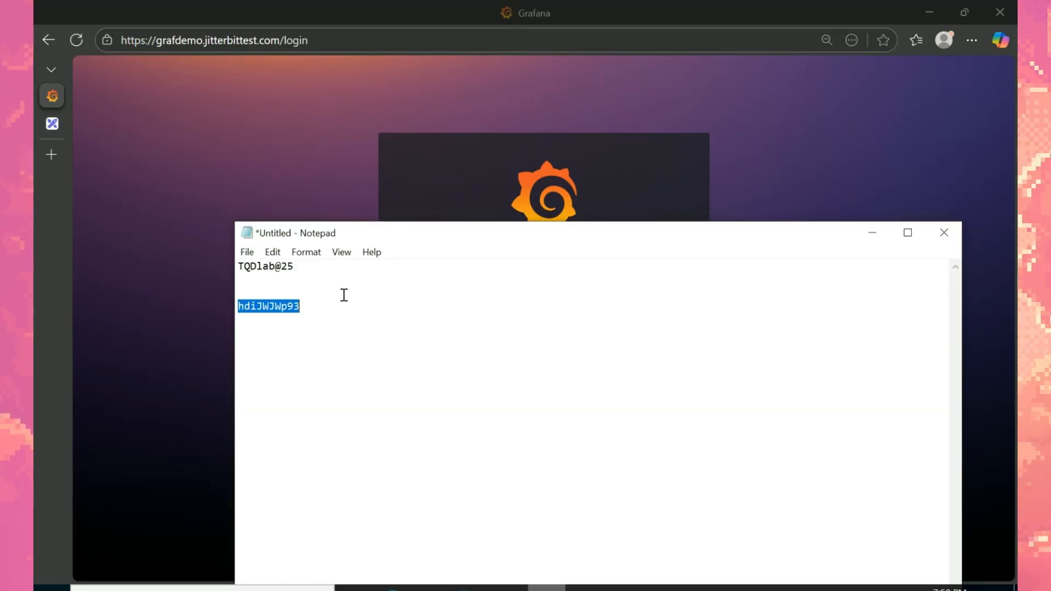
pyautogui.hotkey('alt', 'Tab')
pyautogui.click(513, 366)
pyautogui.hotkey('ctrl', 'a')
pyautogui.hotkey('ctrl', 'v')
# Step: Log in as the viewer account, decline saving the password, then sign out
pyautogui.click(433, 422)
pyautogui.click(432, 408)
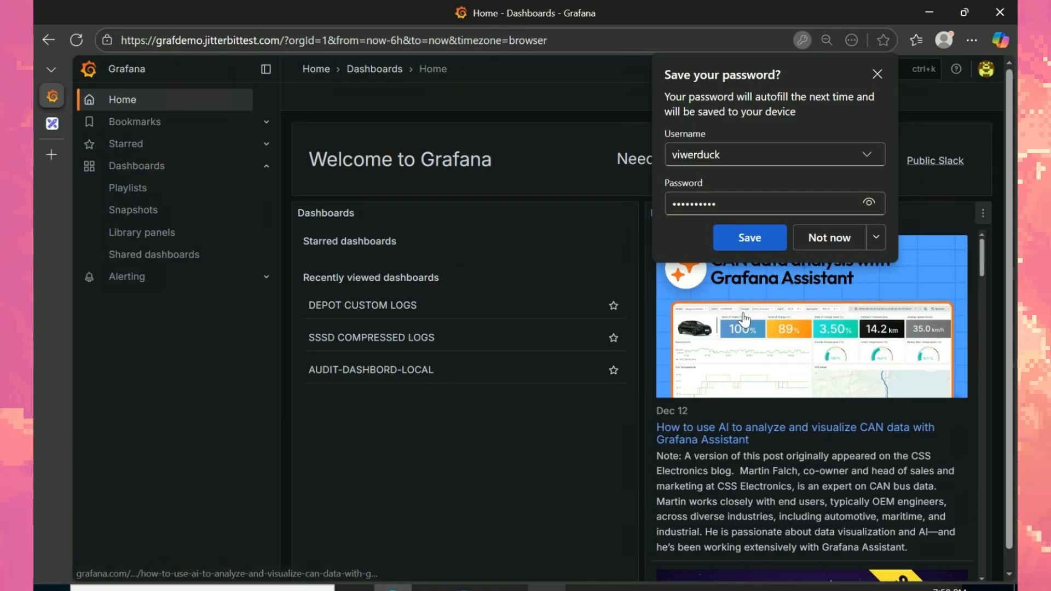
pyautogui.click(877, 73)
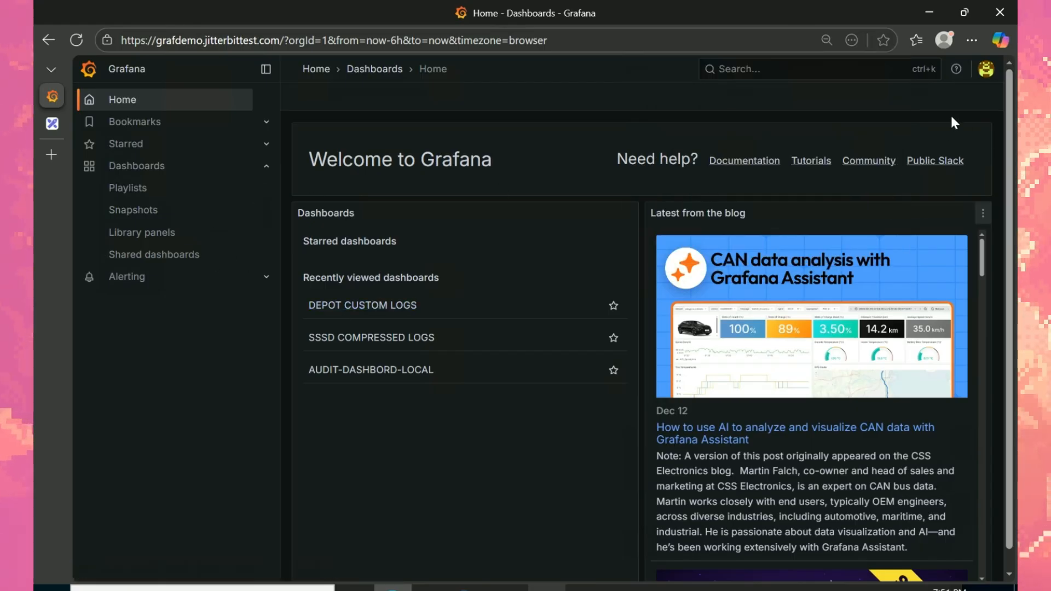
pyautogui.click(986, 69)
pyautogui.click(848, 284)
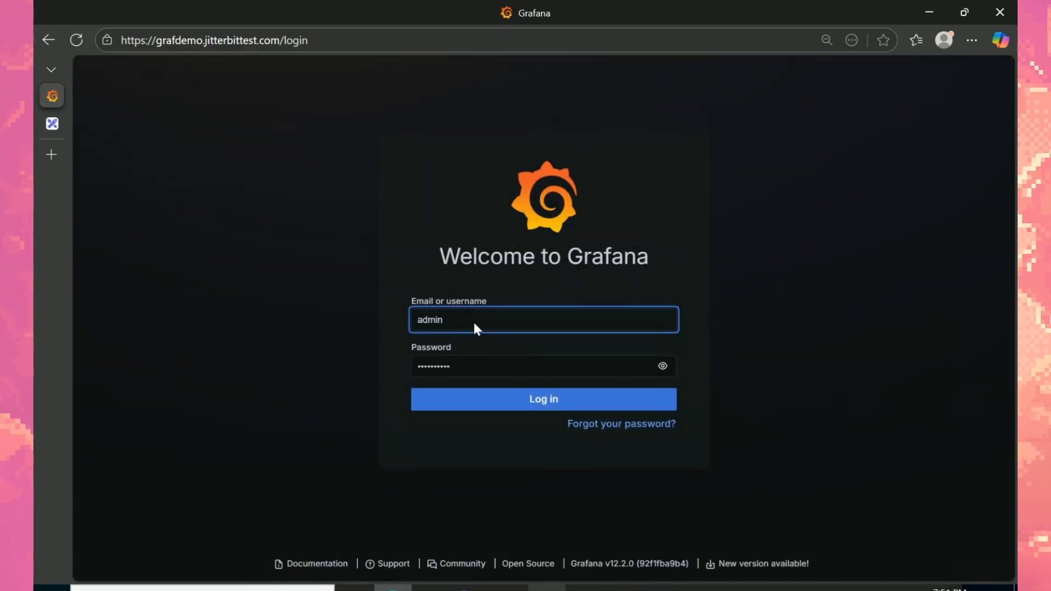
# Step: Log in as admin, check the LDAP authentication settings, then open Users and access
pyautogui.click(474, 323)
pyautogui.click(437, 406)
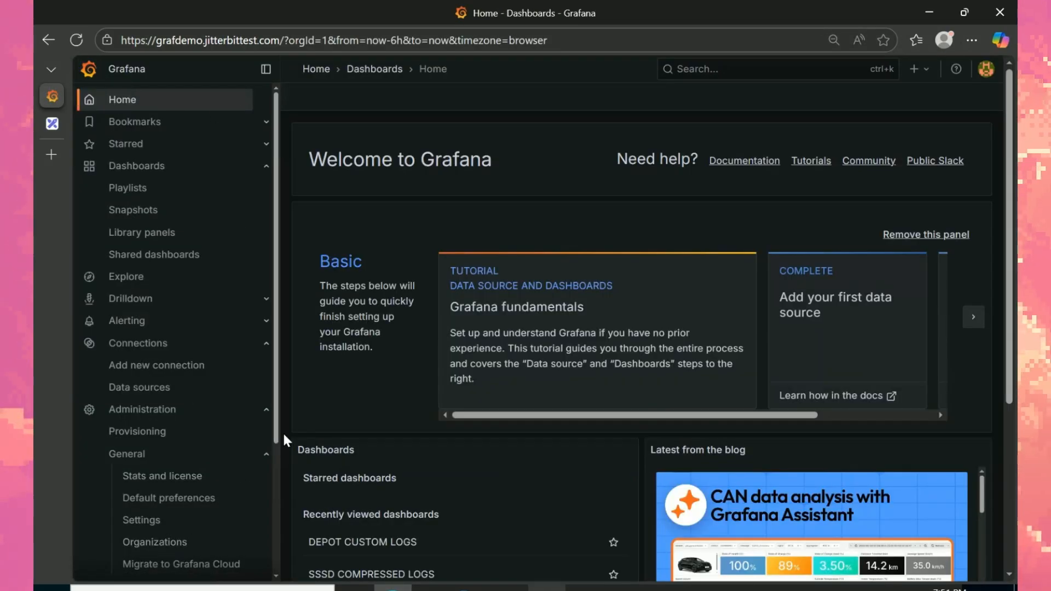
pyautogui.moveTo(281, 431); pyautogui.dragTo(261, 575)
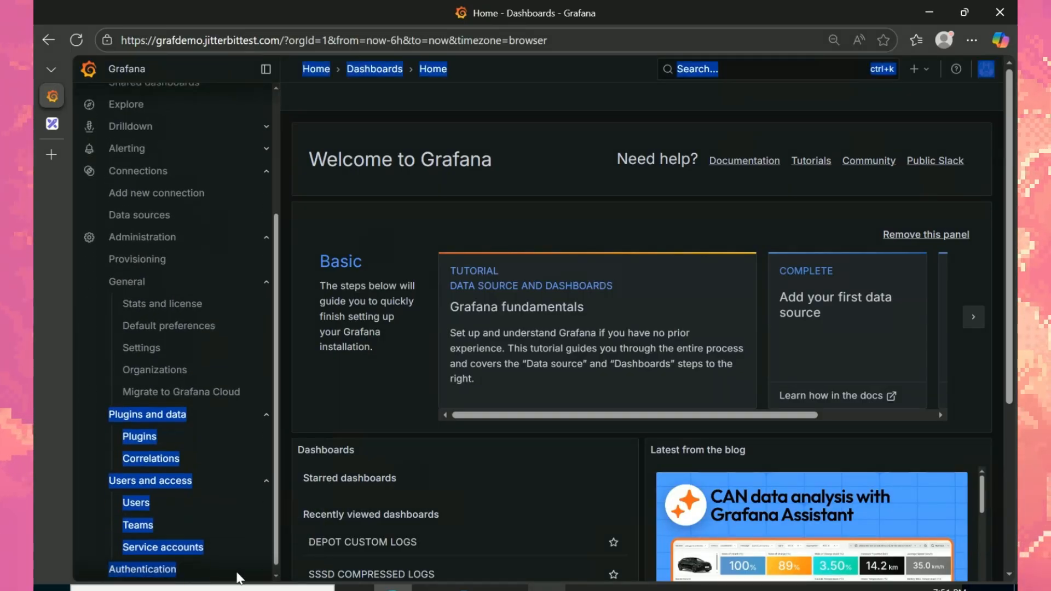
pyautogui.click(147, 574)
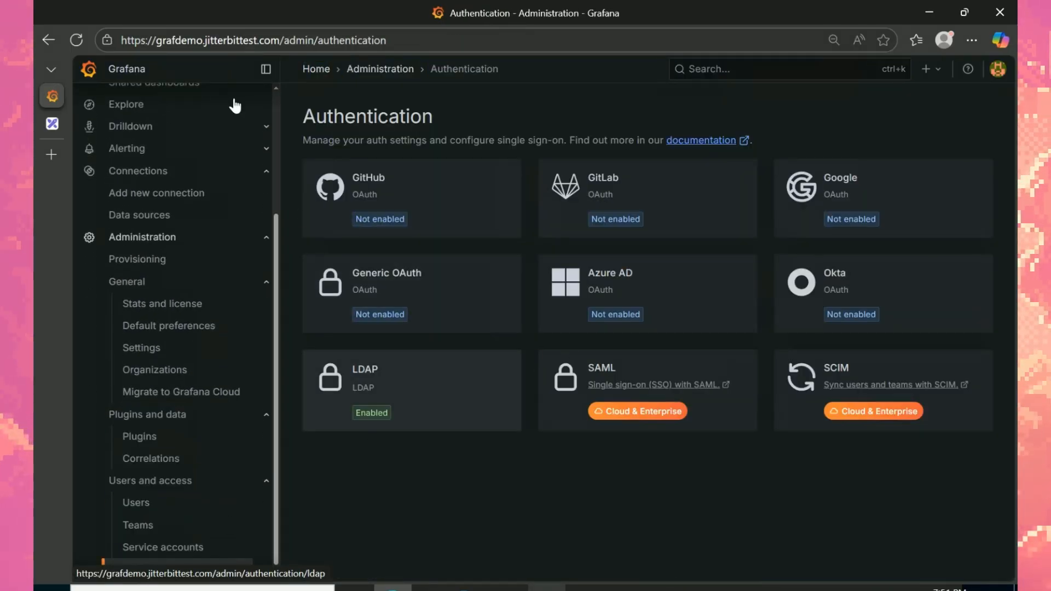
pyautogui.click(266, 68)
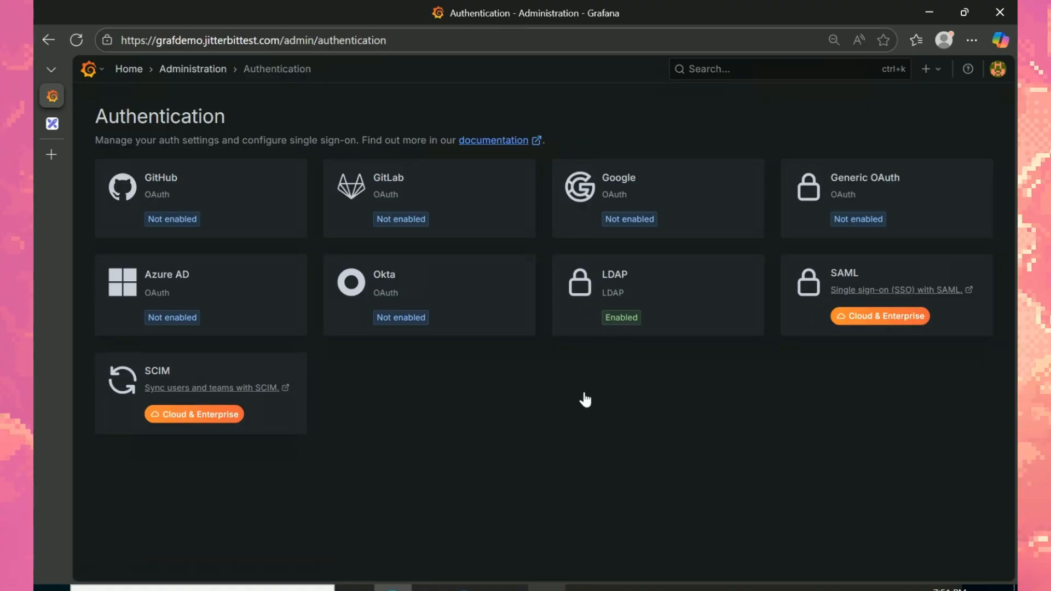
pyautogui.click(609, 329)
pyautogui.click(195, 70)
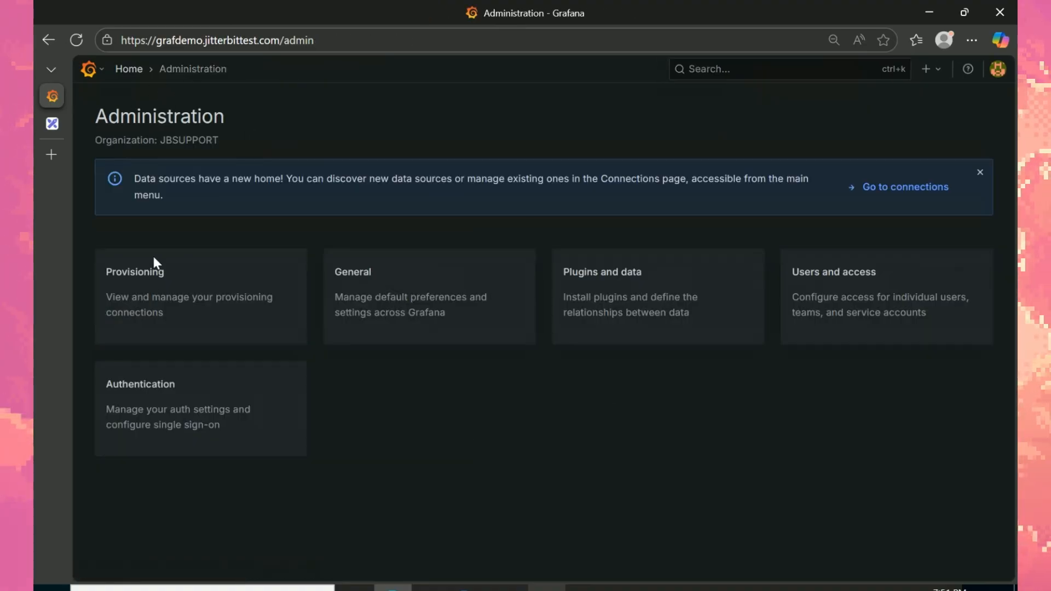
pyautogui.click(764, 336)
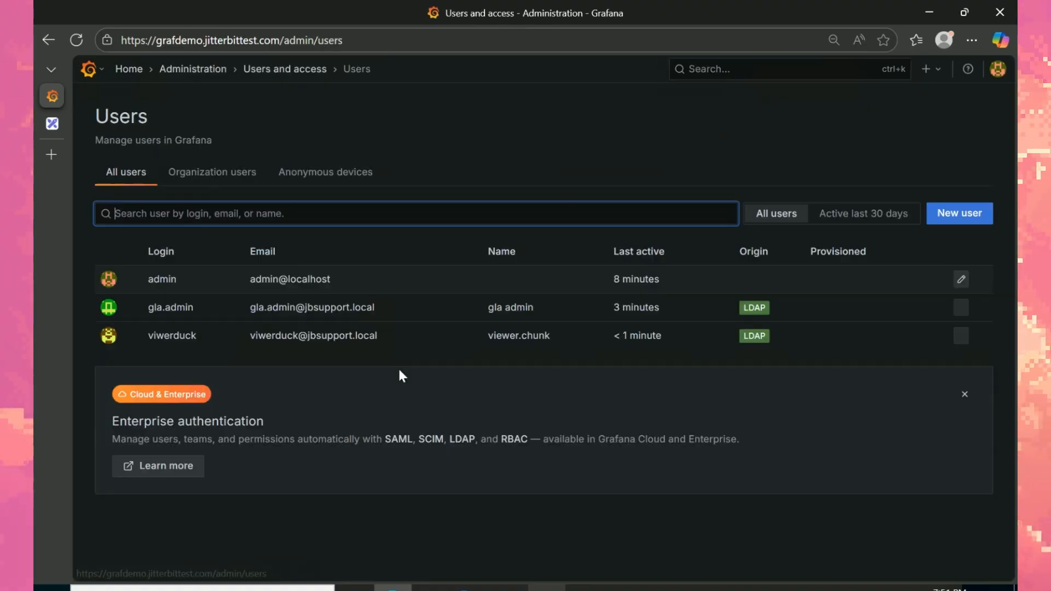